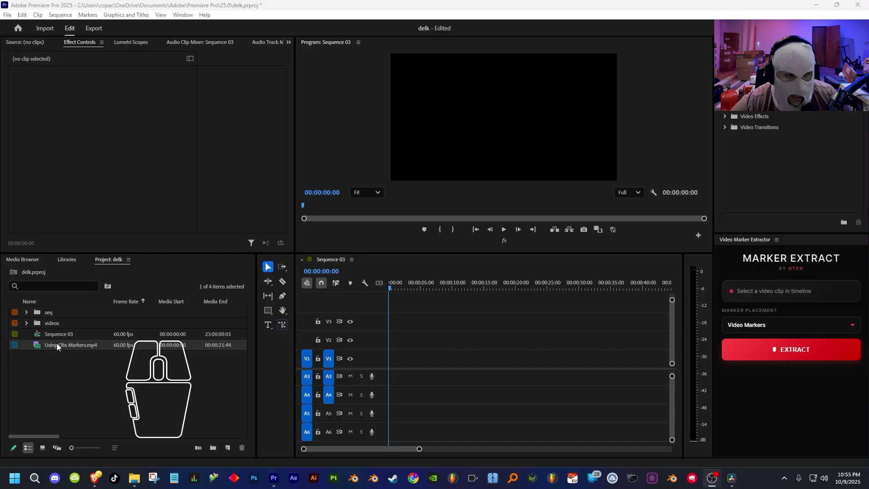
# - Place Using Obs Markers.mp4 on V1 at the start of Sequence 03, and add it to Timeline 1 in DaVinci Resolve
pyautogui.moveTo(56, 343); pyautogui.dragTo(390, 357)
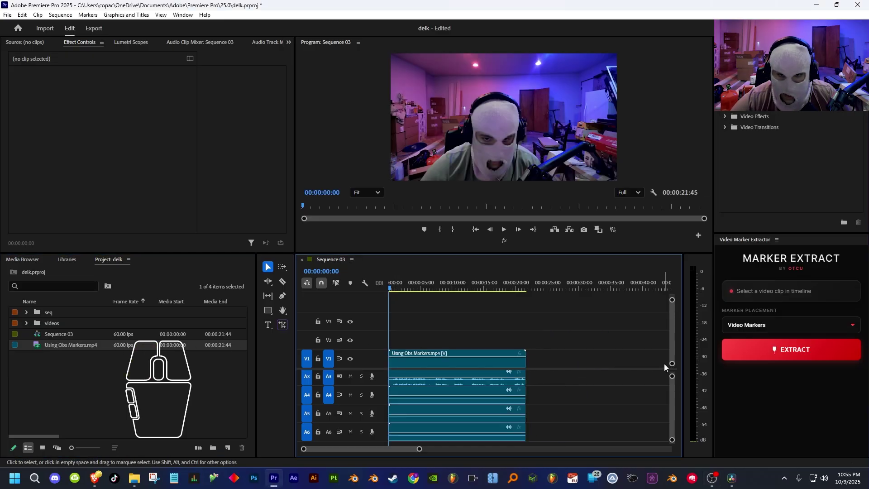
pyautogui.click(732, 478)
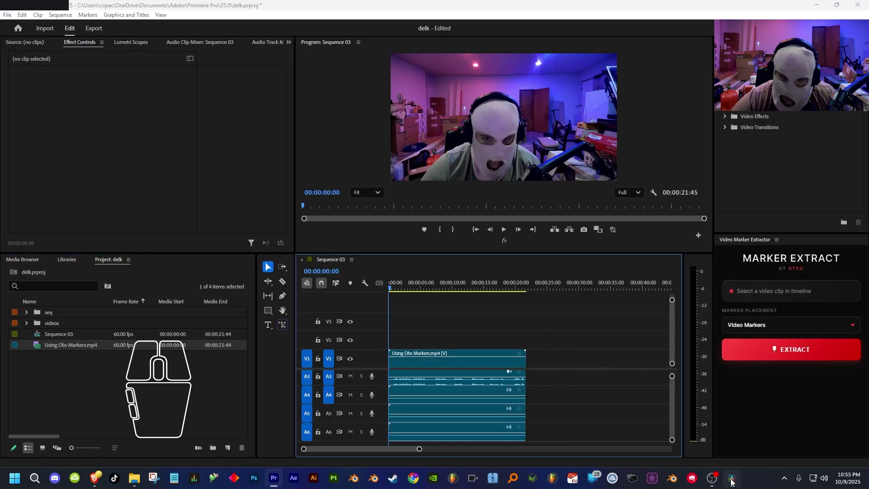
pyautogui.moveTo(129, 72); pyautogui.dragTo(450, 349)
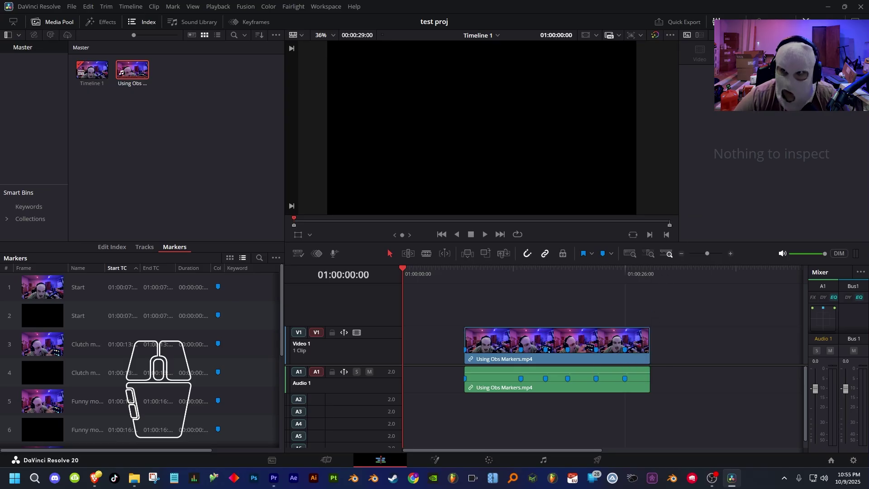
pyautogui.click(824, 7)
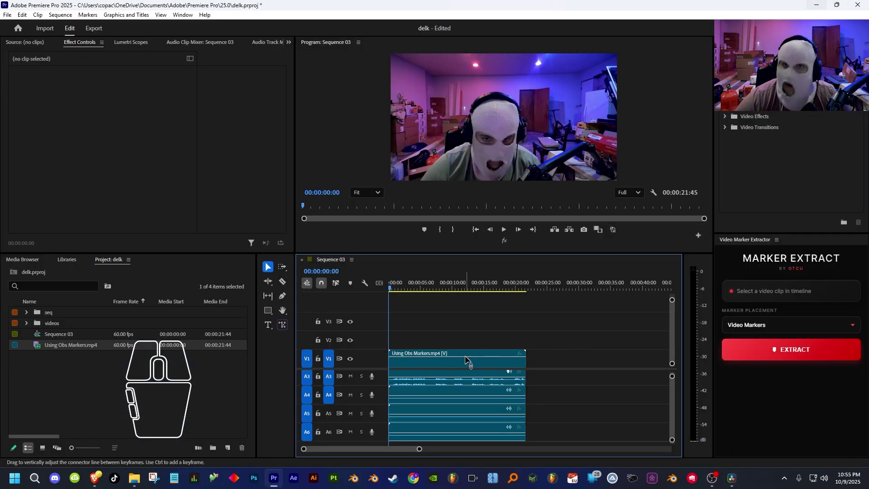
# - Extract the embedded markers of Using Obs Markers.mp4 on V1 with the marker placement set to Video Markers
pyautogui.click(438, 358)
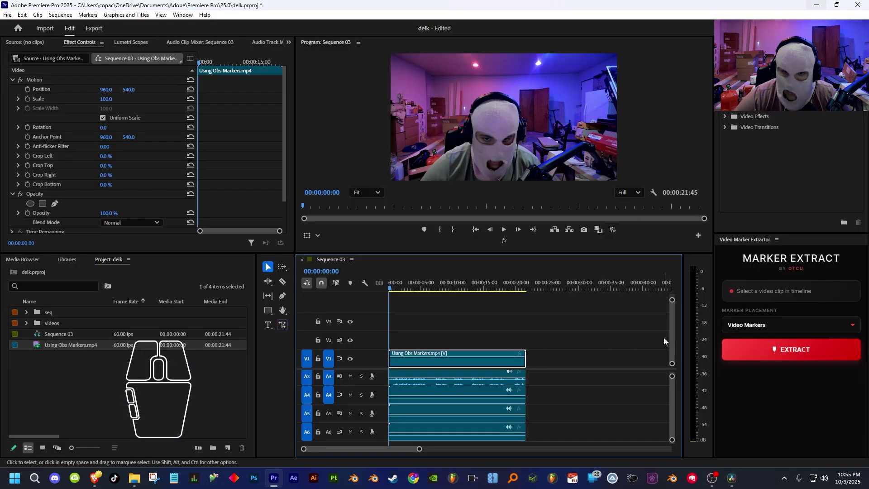
pyautogui.click(747, 326)
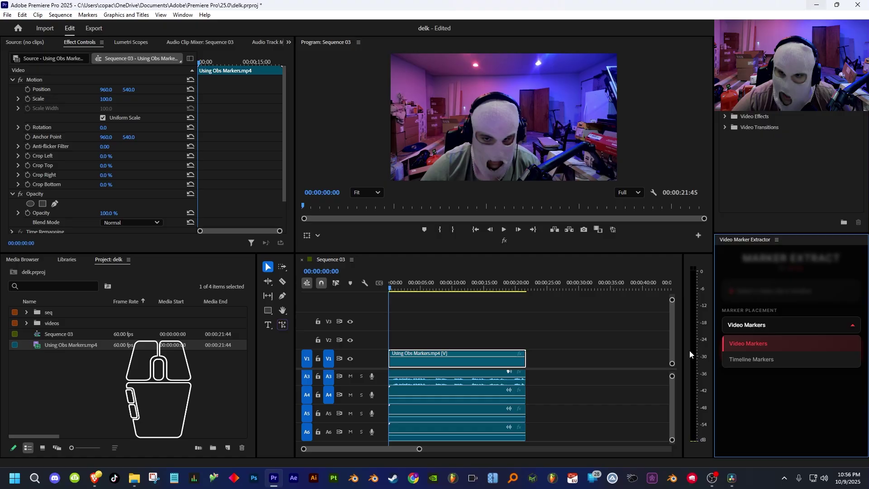
pyautogui.click(756, 345)
pyautogui.click(746, 343)
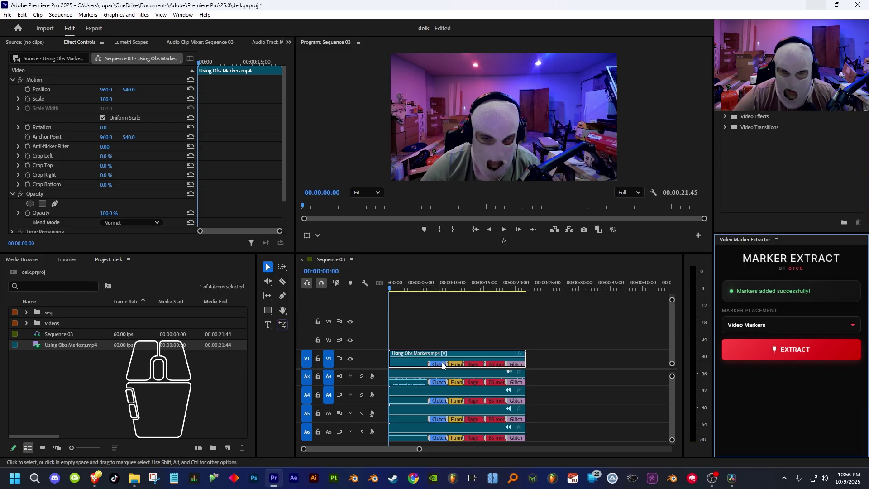
# - Inspect the extracted clip markers, then change the marker placement to Timeline Markers and extract them onto the sequence
pyautogui.scroll(3, 429, 366)
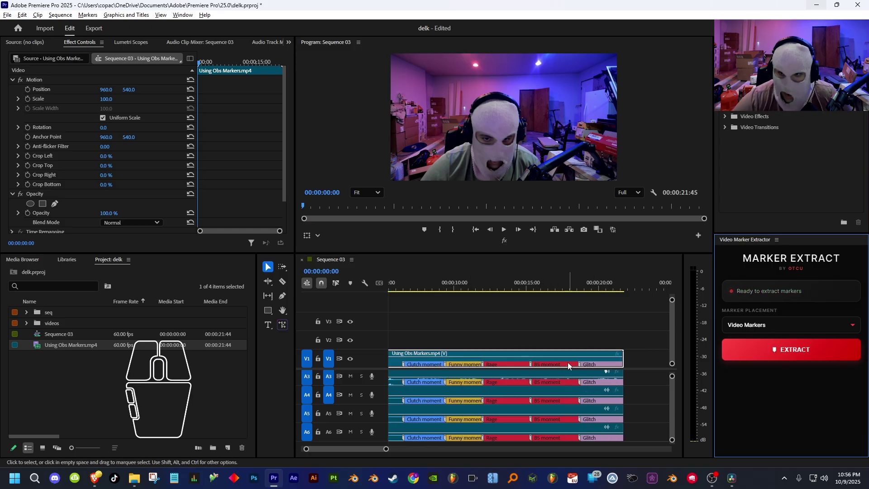
pyautogui.scroll(-3, 568, 366)
pyautogui.click(765, 325)
pyautogui.click(753, 362)
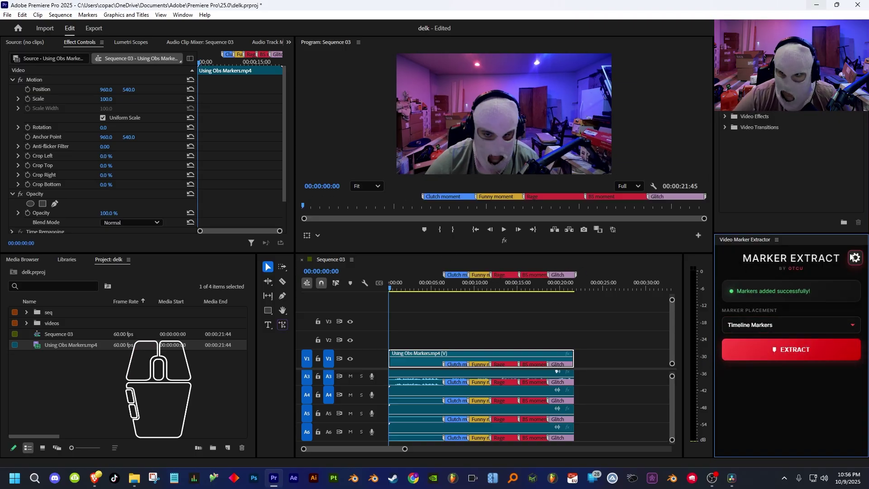
# - Turn off the marker duration in the general settings of the Marker Extract extension
pyautogui.click(846, 257)
pyautogui.scroll(-3, 805, 320)
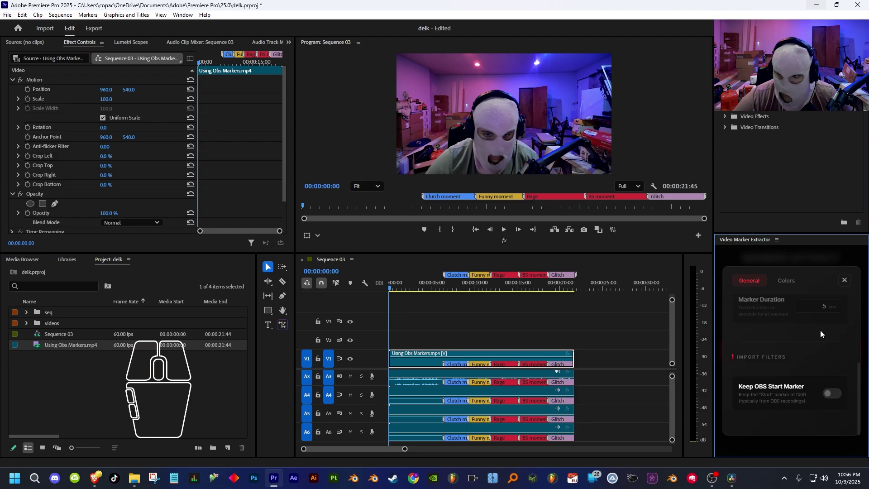
pyautogui.click(845, 280)
# - Clear all markers from the Sequence 03 timeline and from the Using Obs Markers.mp4 clip
pyautogui.click(528, 307)
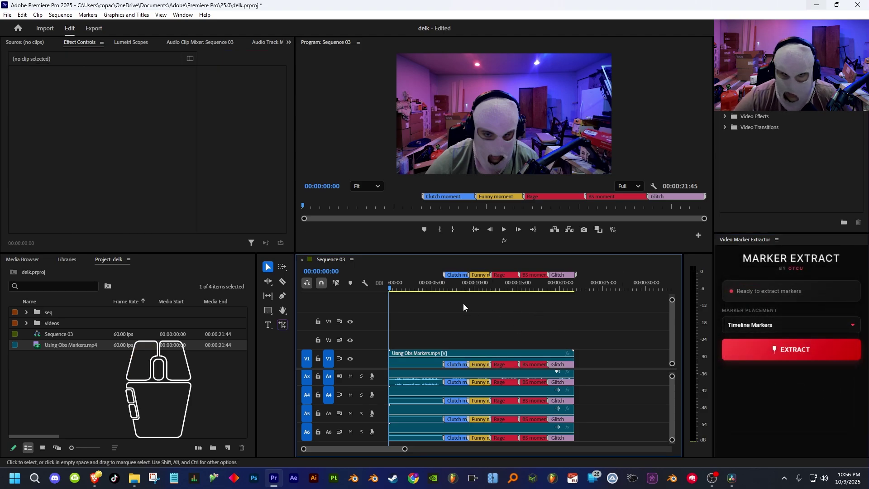
pyautogui.rightClick(430, 292)
pyautogui.click(465, 220)
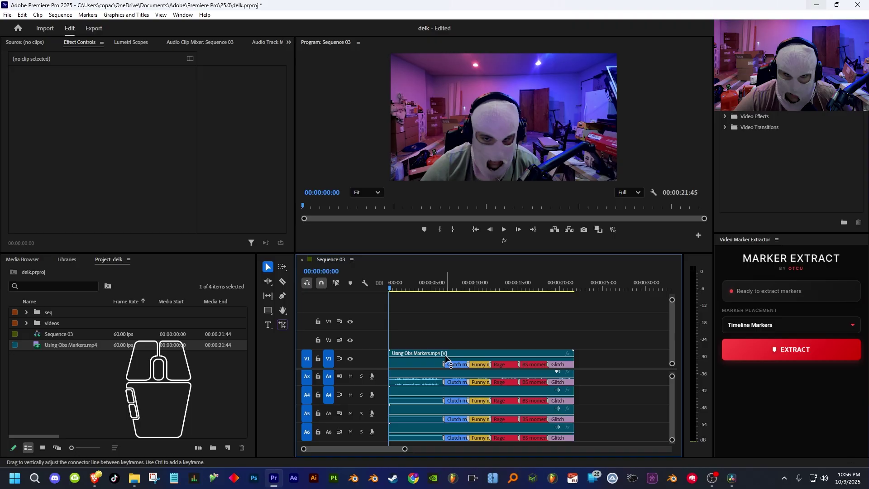
pyautogui.click(468, 353)
pyautogui.rightClick(461, 290)
pyautogui.click(479, 214)
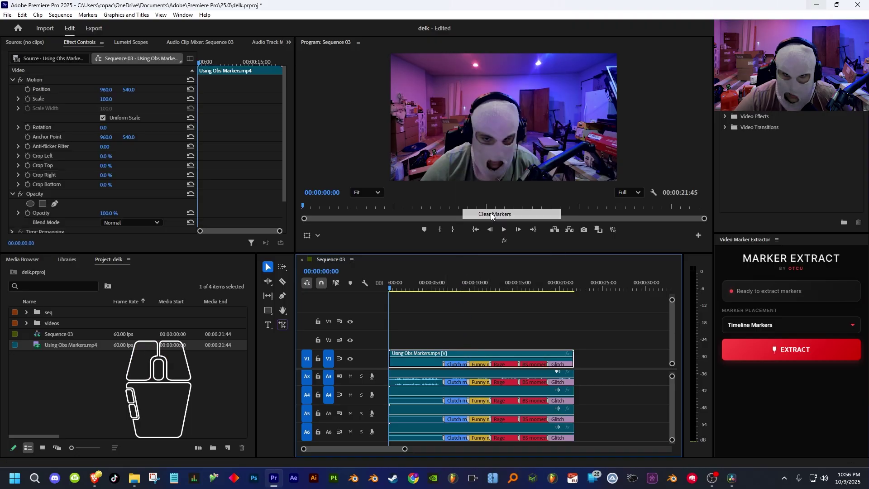
pyautogui.click(465, 335)
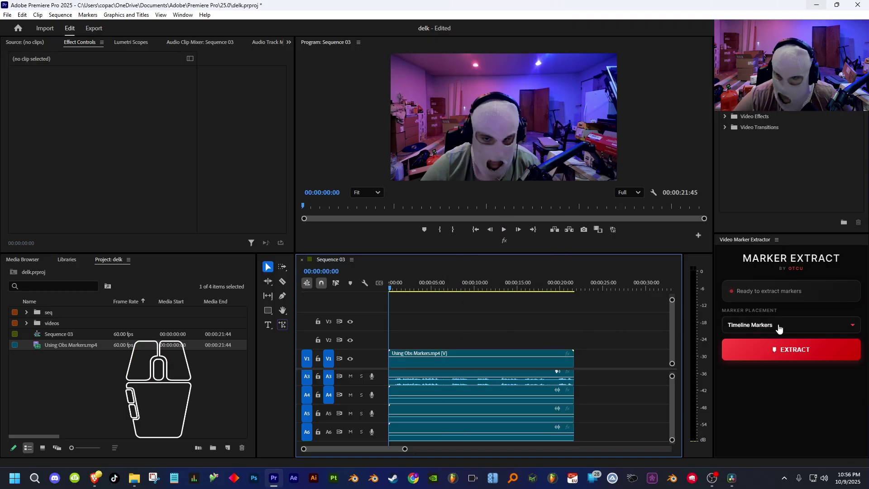
# - Extract the clip's markers again, first as Timeline Markers and then as Video Markers
pyautogui.click(507, 356)
pyautogui.click(775, 356)
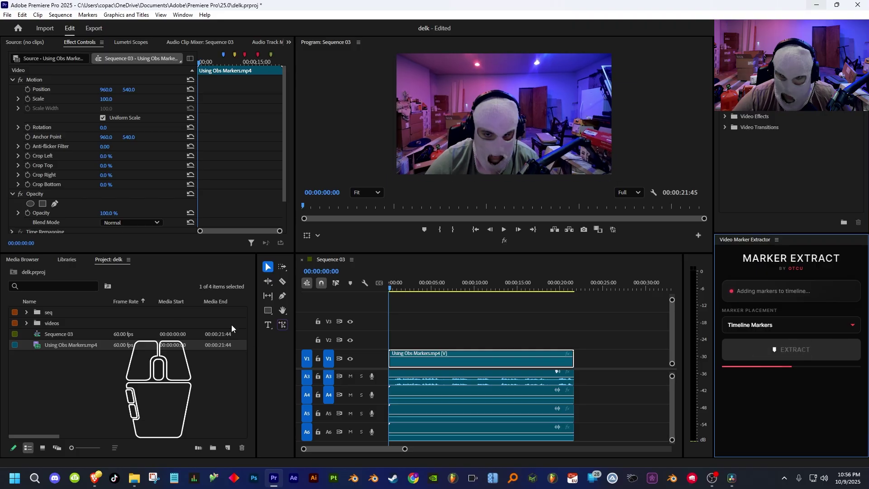
pyautogui.click(791, 325)
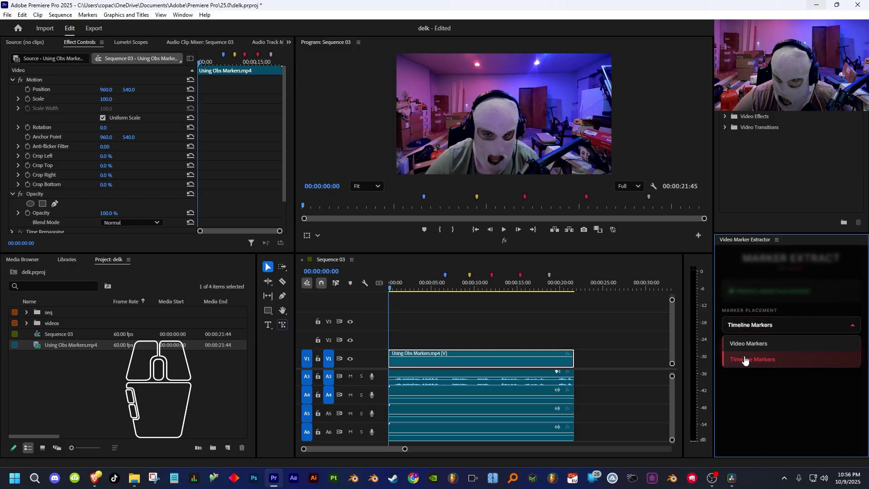
pyautogui.click(755, 361)
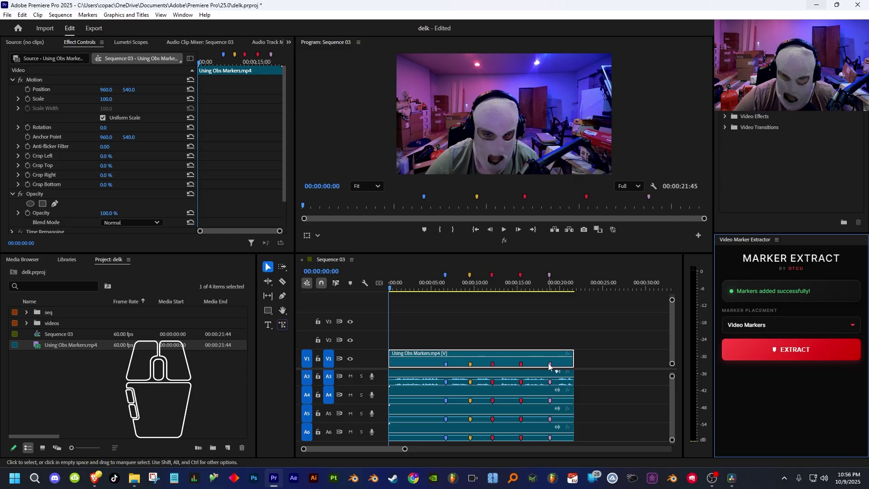
# - Switch to DaVinci Resolve to check the Start marker on the same clip, then return to Premiere Pro
pyautogui.click(732, 478)
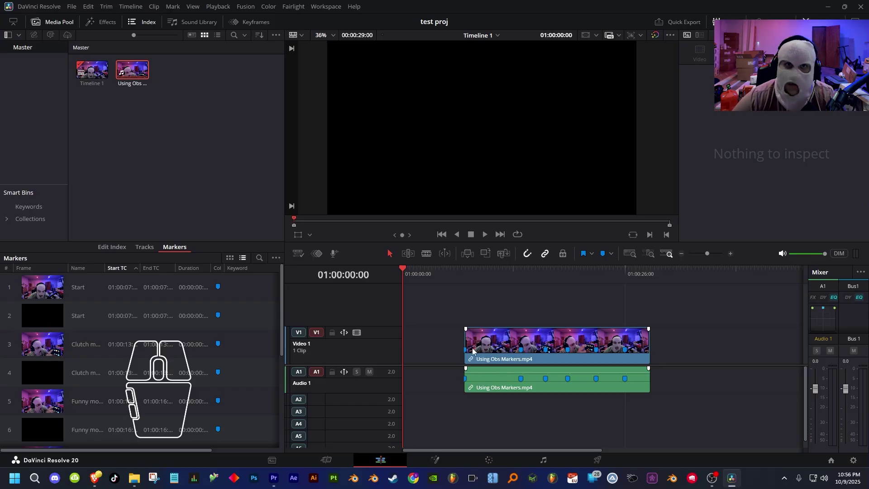
pyautogui.click(820, 5)
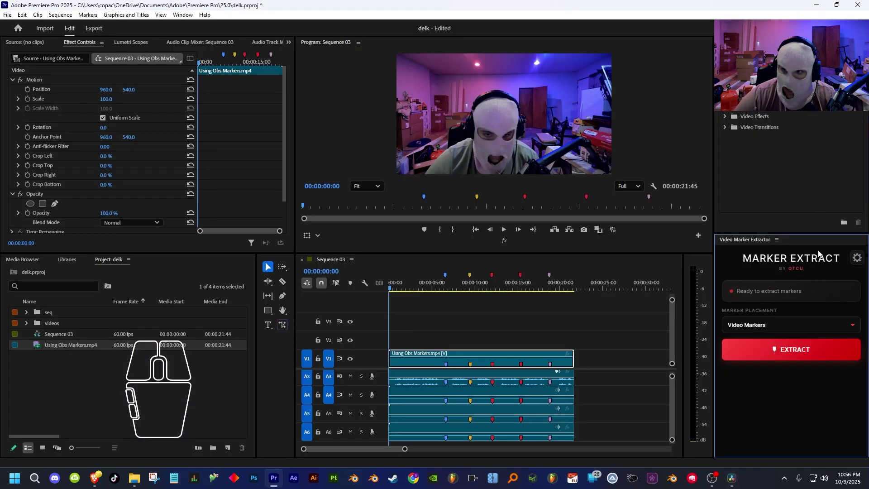
# - Enable Keep OBS Start Marker in the extension's import filters and extract the clip's video markers again
pyautogui.click(855, 258)
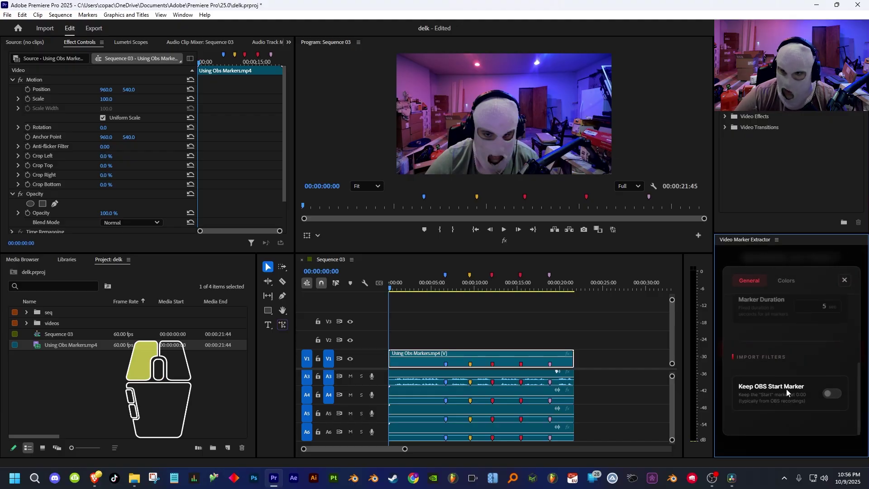
pyautogui.click(831, 393)
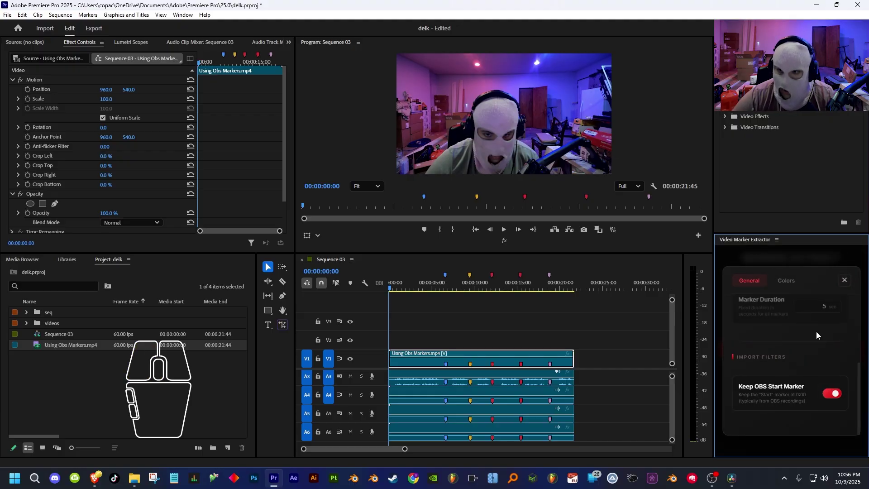
pyautogui.click(845, 280)
pyautogui.click(750, 350)
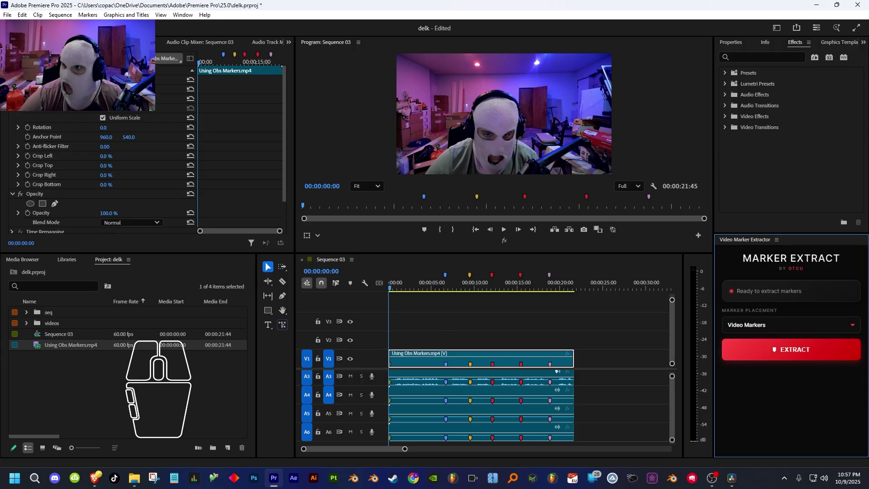
# - Switch to OBS in a maximized window and examine the available hotkeys in its settings
pyautogui.hotkey('alt', 'Tab')
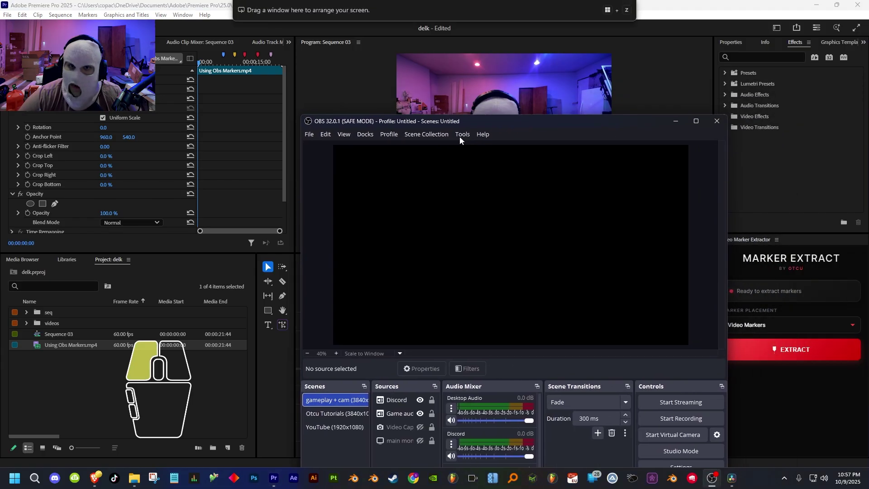
pyautogui.moveTo(460, 137); pyautogui.dragTo(421, 7)
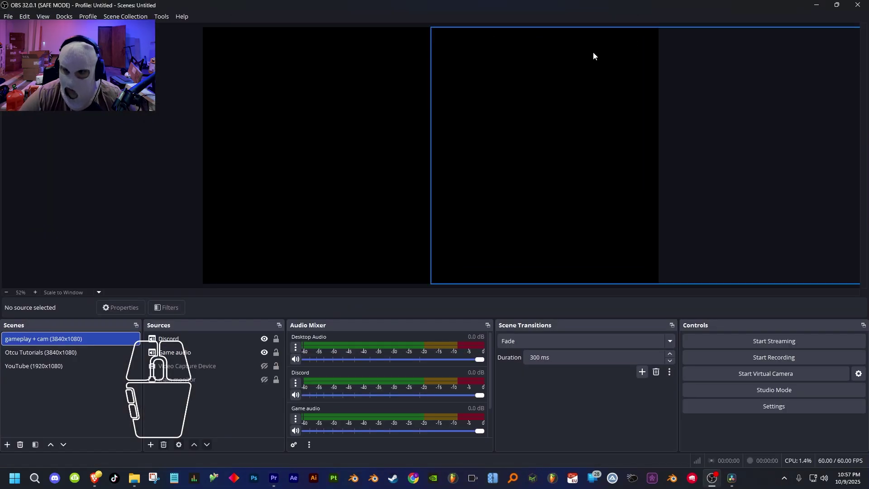
pyautogui.click(769, 407)
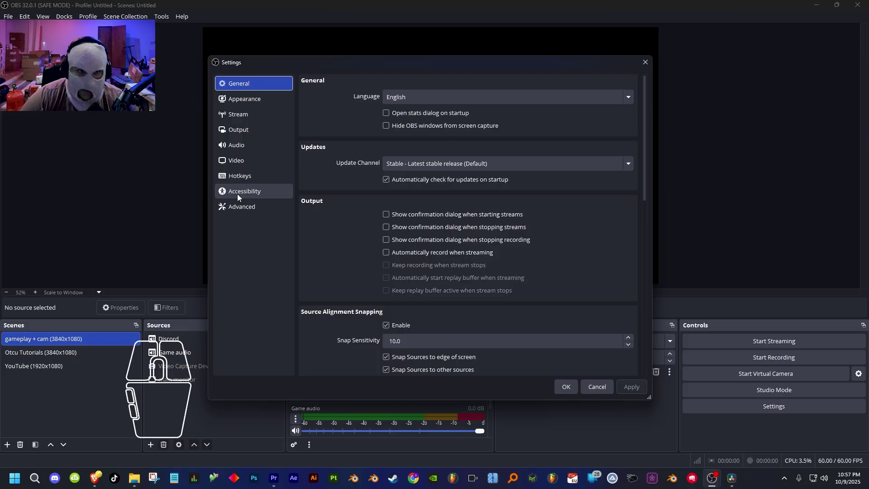
pyautogui.click(237, 175)
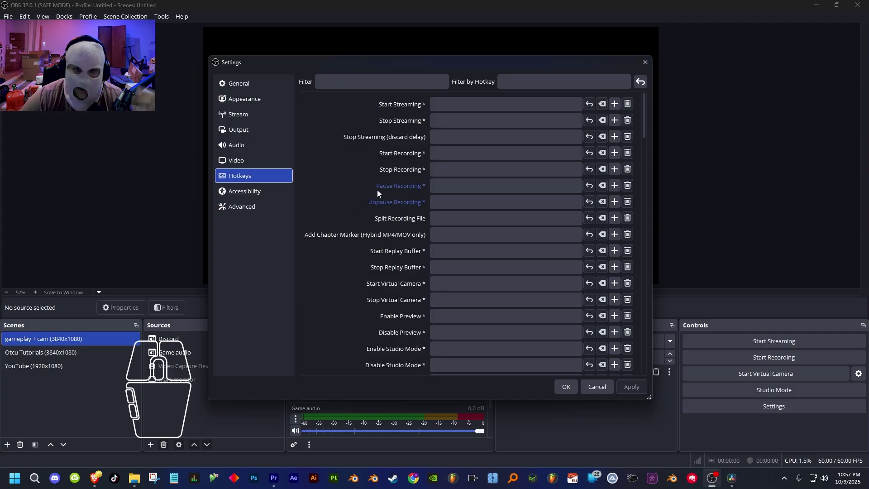
# - Examine the recording format options in the OBS output settings, including Hybrid MP4 and Hybrid MOV
pyautogui.click(249, 132)
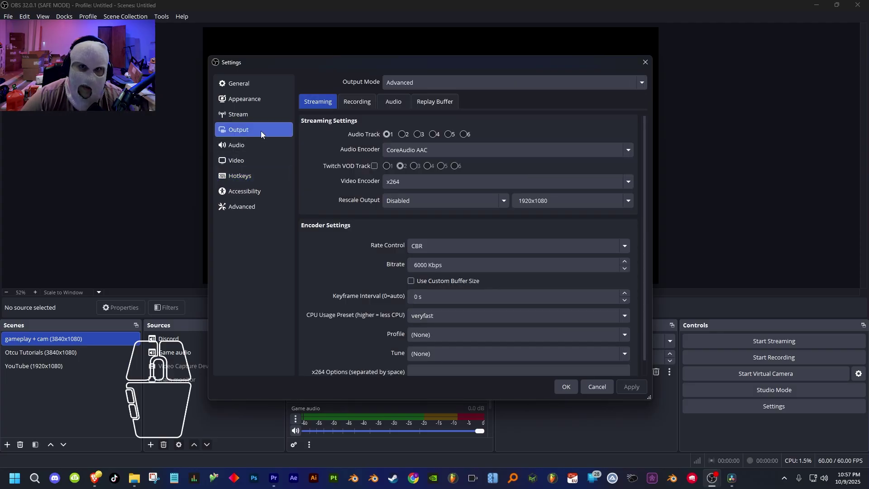
pyautogui.click(357, 101)
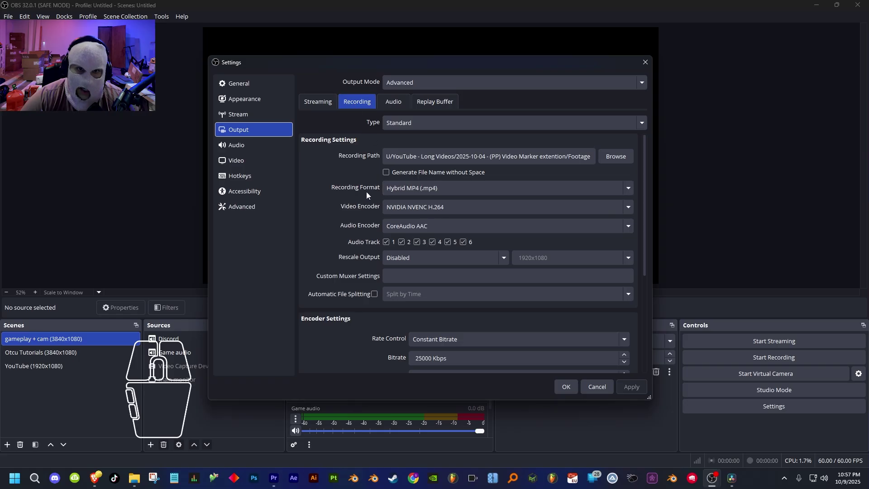
pyautogui.click(402, 192)
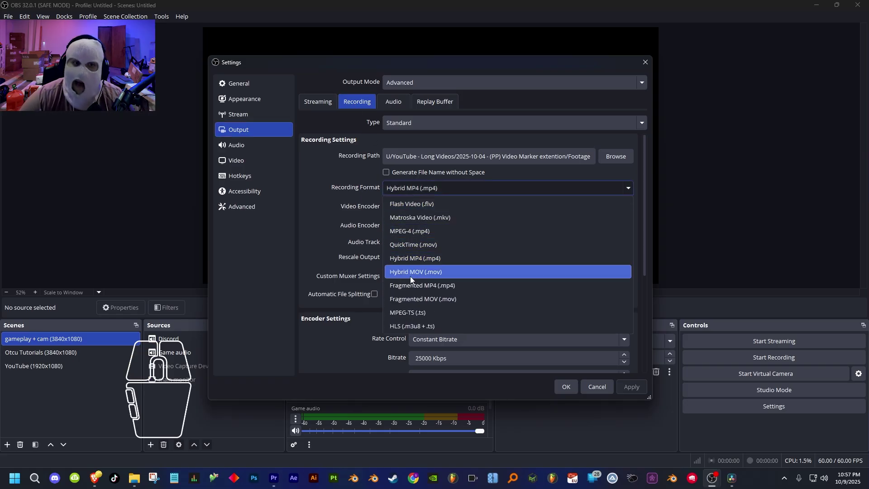
# - Review the Add Chapter Marker hotkey entry in the OBS settings, then close the settings and OBS
pyautogui.click(246, 176)
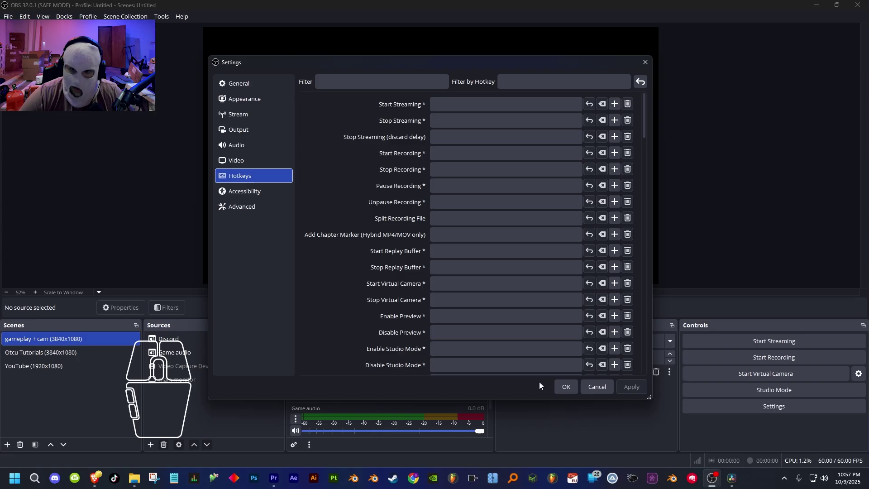
pyautogui.click(566, 387)
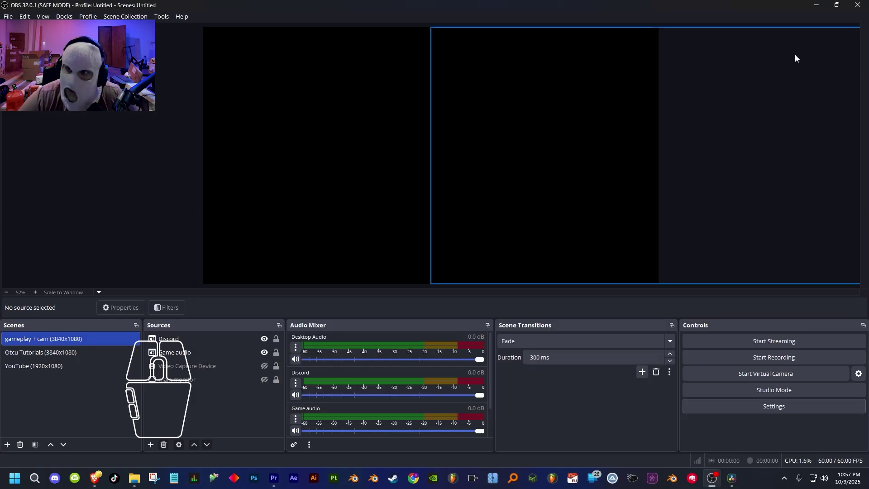
pyautogui.click(854, 10)
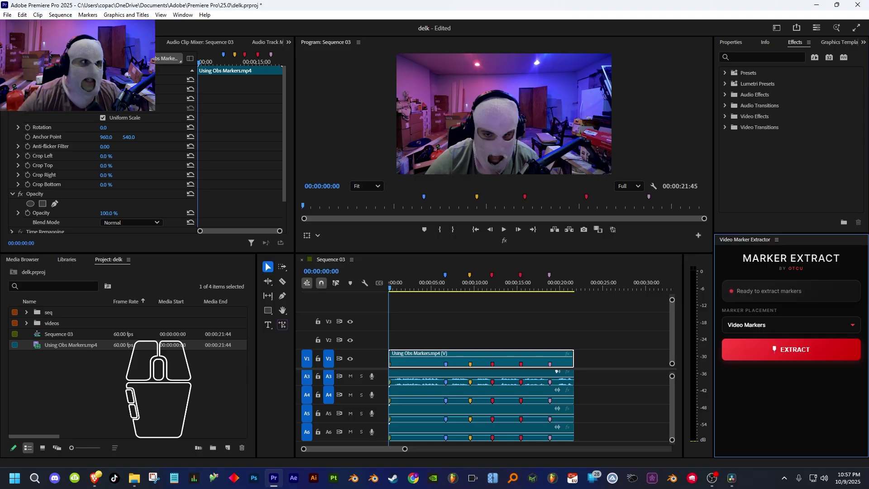
# - Switch to Brave and go from the Additional Chapter Hotkeys plugin page to the download assets of its GitHub release 1.0.1
pyautogui.click(95, 478)
pyautogui.moveTo(321, 91); pyautogui.dragTo(339, 3)
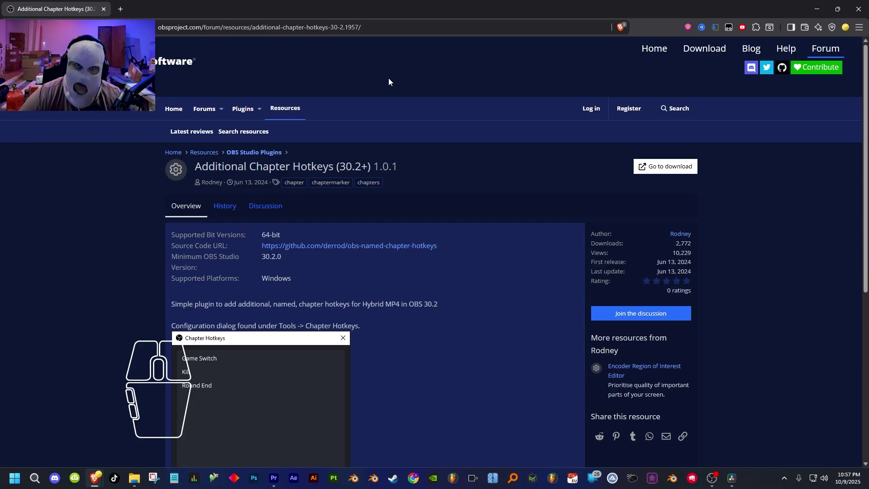
pyautogui.click(642, 168)
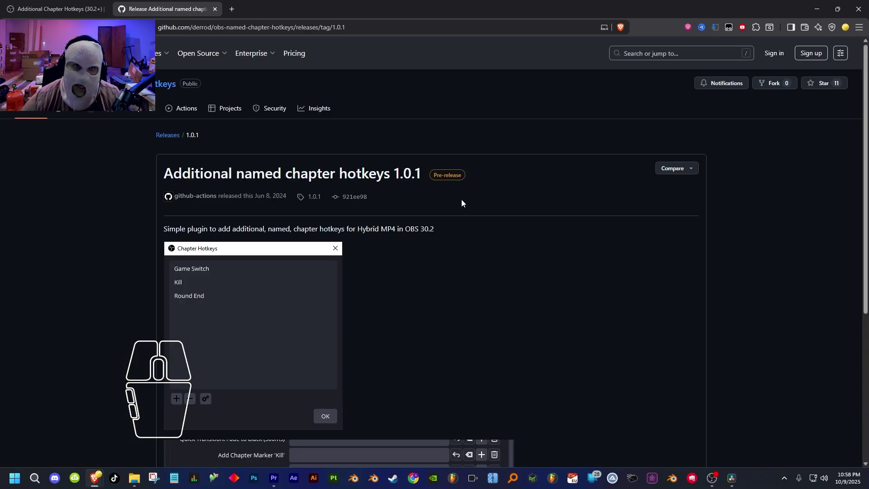
pyautogui.scroll(-6, 400, 226)
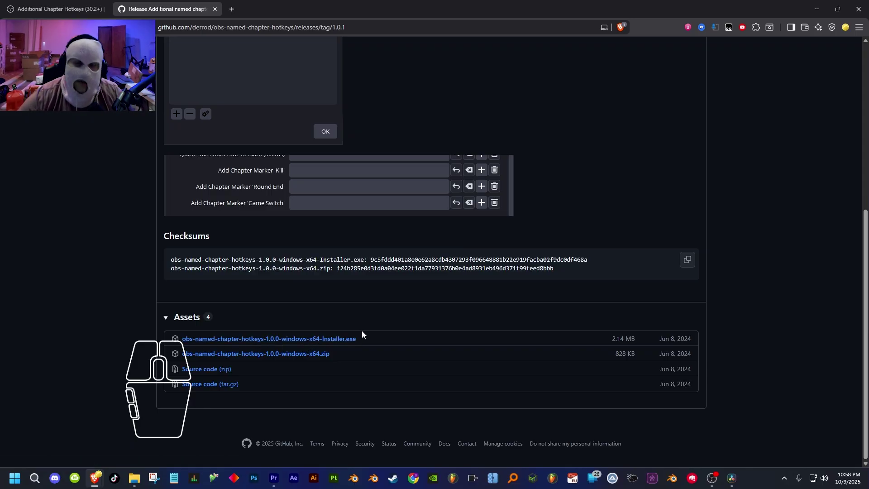
# - Download the obs-named-chapter-hotkeys-1.0.0-windows-x64-Installer.exe release asset into the Downloads folder
pyautogui.click(319, 339)
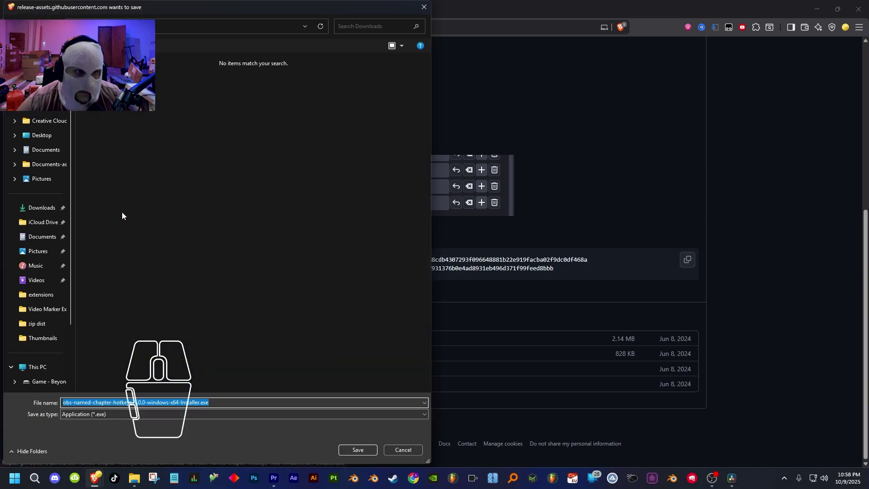
pyautogui.click(22, 213)
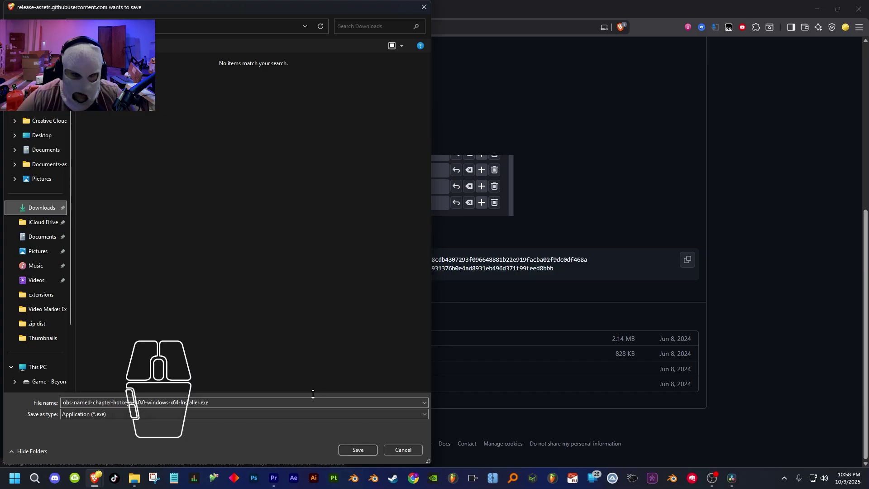
pyautogui.moveTo(266, 14); pyautogui.dragTo(751, 46)
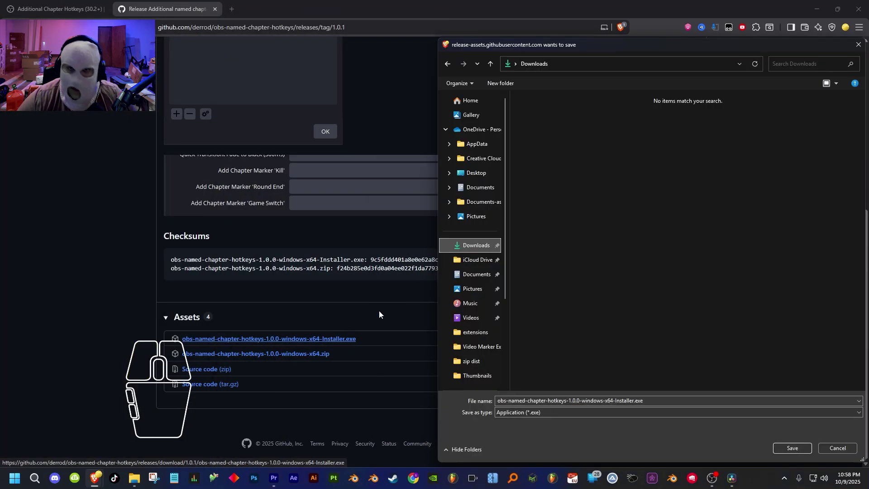
pyautogui.moveTo(568, 46); pyautogui.dragTo(307, 34)
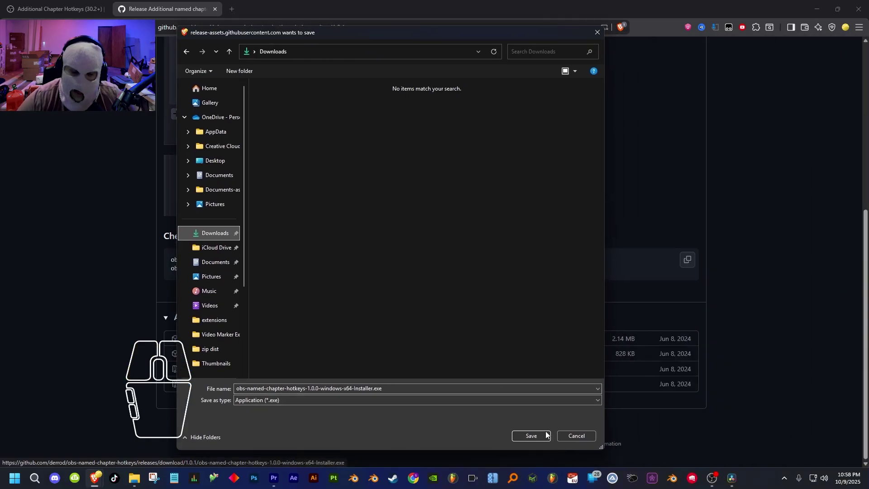
pyautogui.click(527, 435)
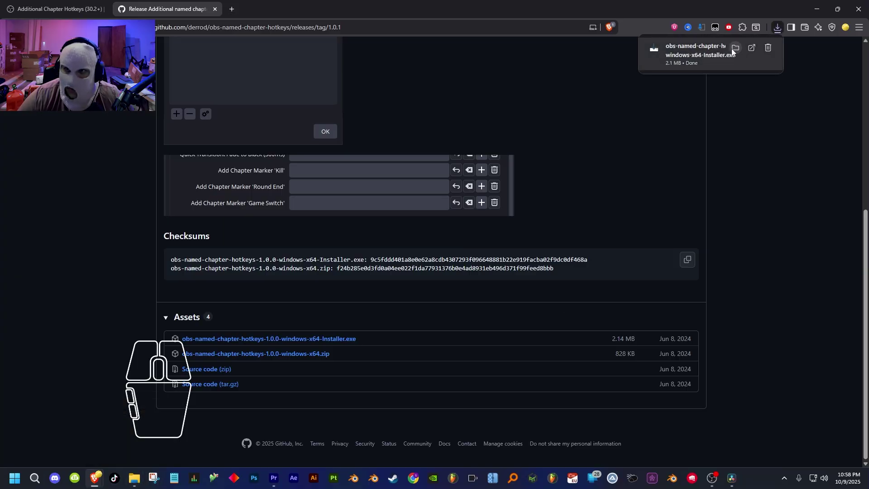
# - Show the downloaded installer in its folder and run it, overriding the Windows SmartScreen block
pyautogui.click(735, 48)
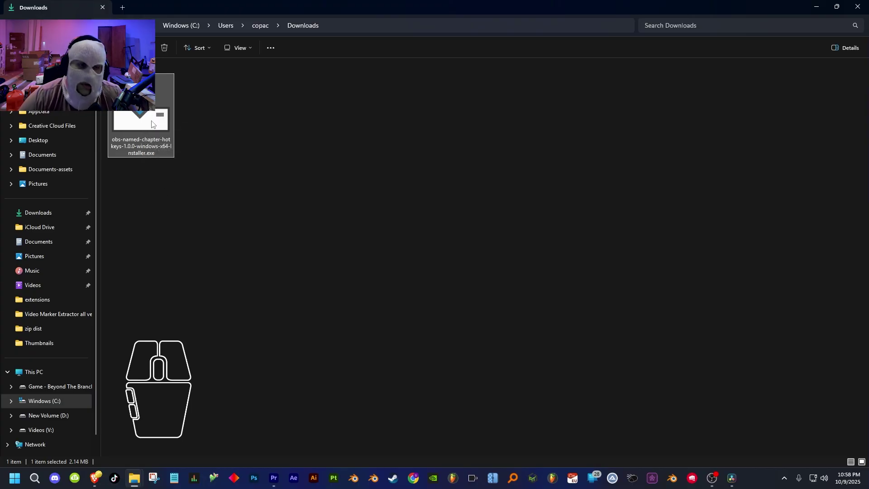
pyautogui.click(175, 219)
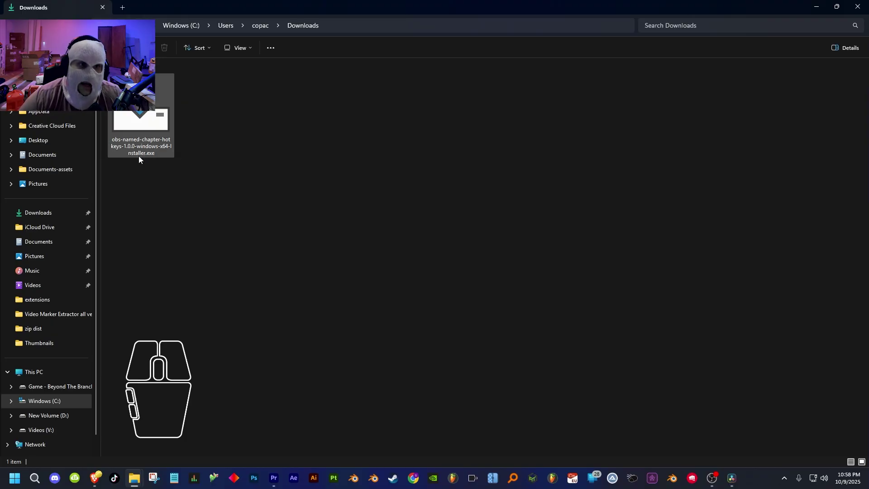
pyautogui.doubleClick(144, 128)
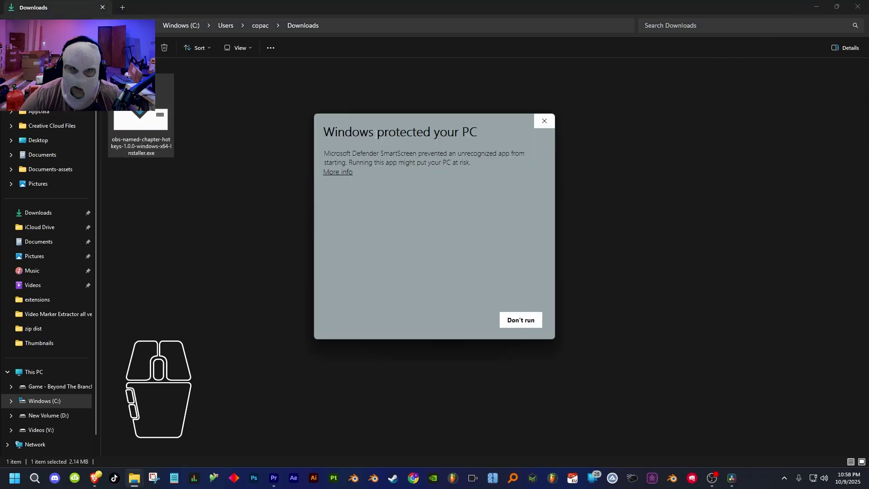
pyautogui.click(337, 172)
pyautogui.click(465, 317)
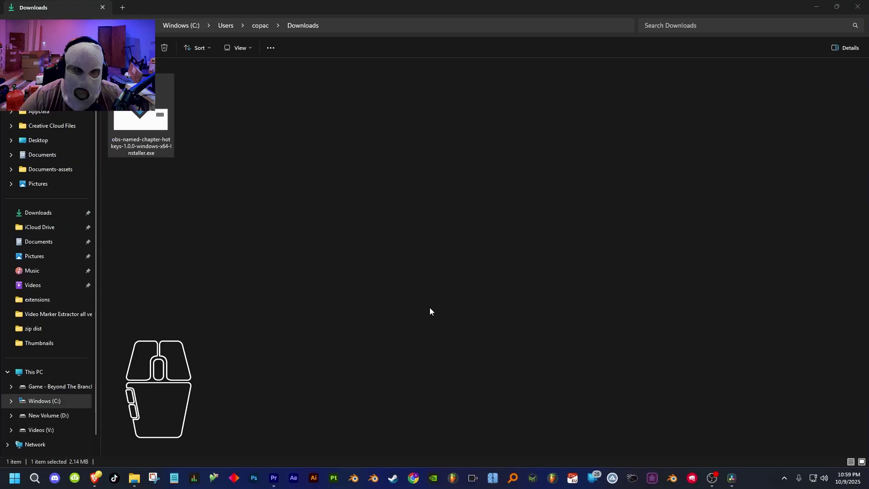
# - Advance the obs-named-chapter-hotkeys setup past the license, exit it without installing, and minimize the Downloads window
pyautogui.scroll(-1, 468, 260)
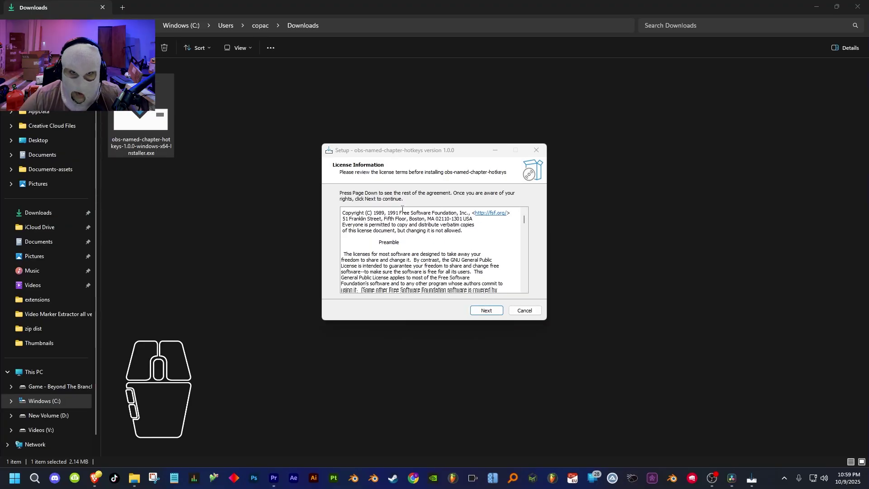
pyautogui.click(486, 311)
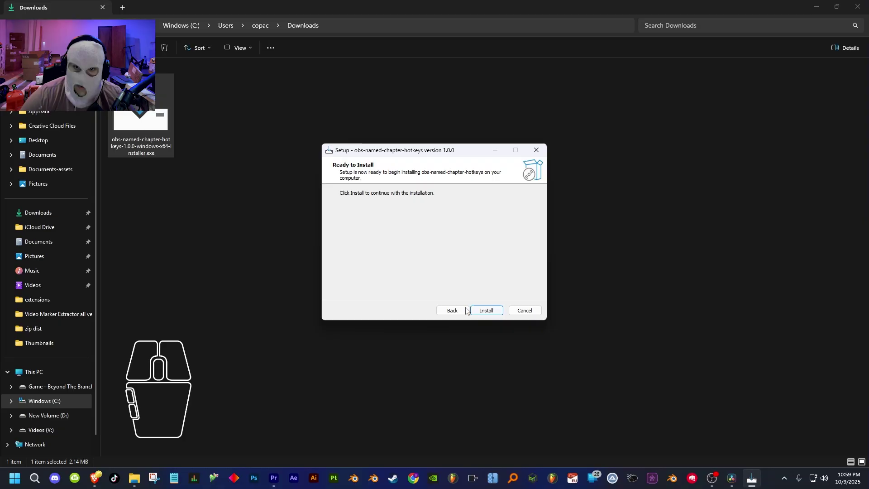
pyautogui.click(539, 152)
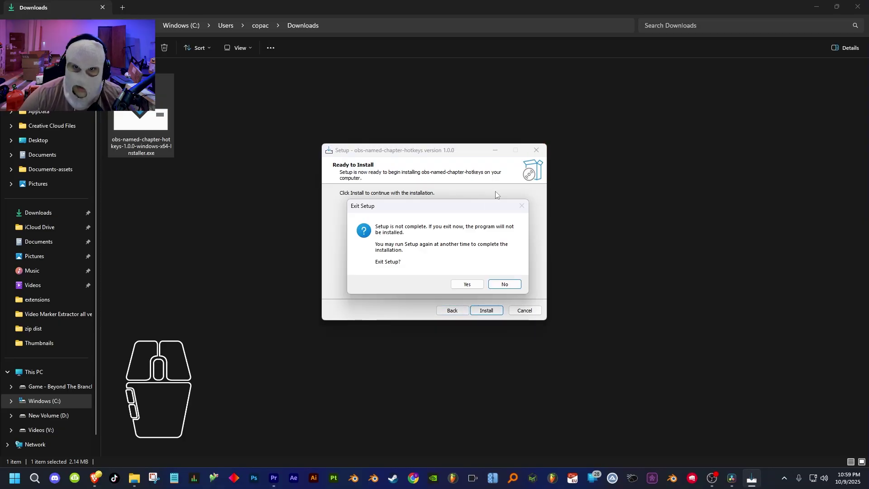
pyautogui.click(467, 286)
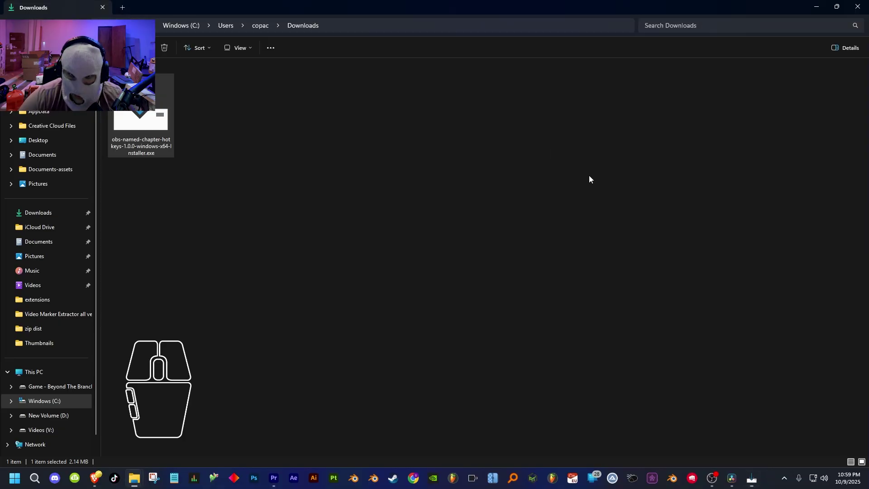
pyautogui.click(814, 4)
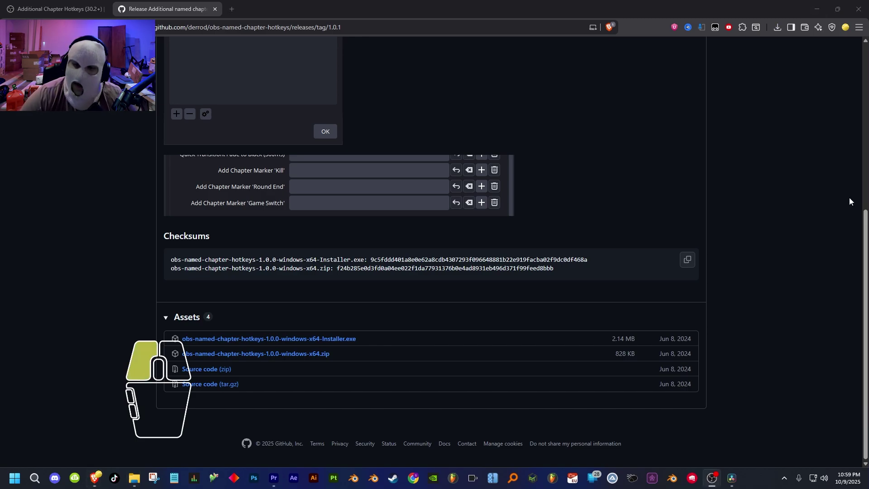
# - Switch to OBS in a maximized window and open the Chapter Hotkeys list to review its entries
pyautogui.moveTo(316, 122); pyautogui.dragTo(267, 4)
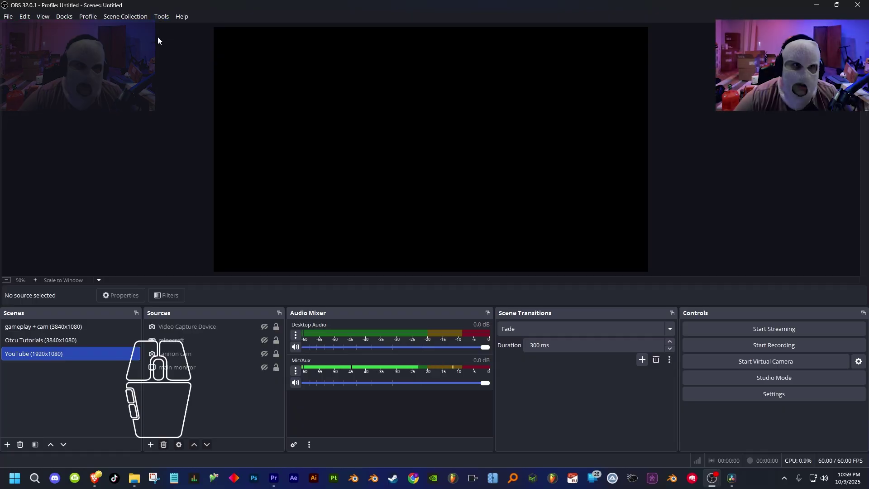
pyautogui.click(155, 17)
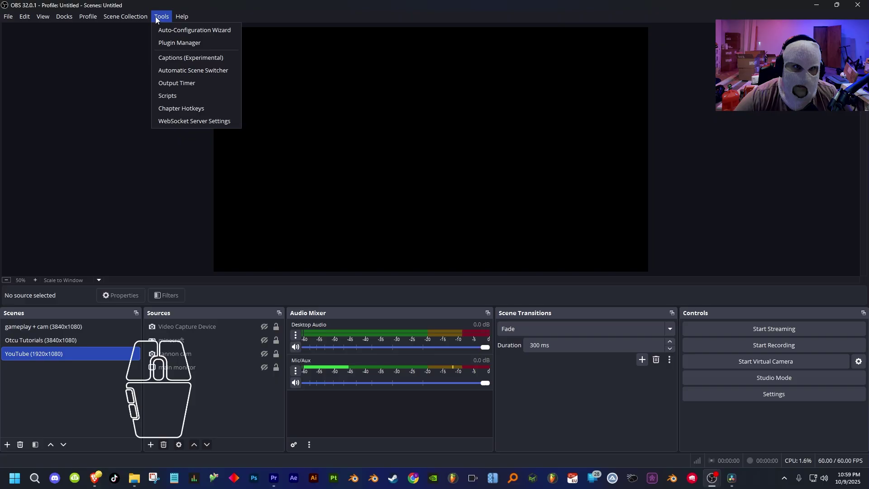
pyautogui.click(194, 107)
pyautogui.moveTo(397, 139); pyautogui.dragTo(359, 114)
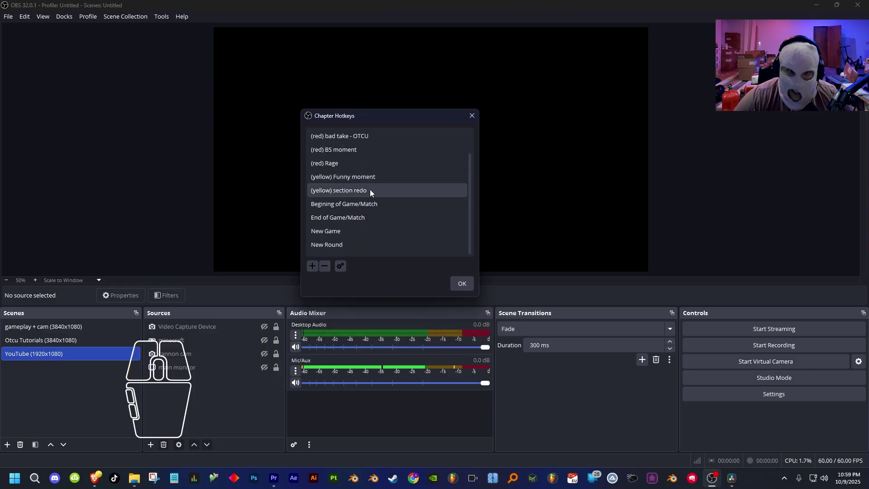
pyautogui.scroll(1, 371, 195)
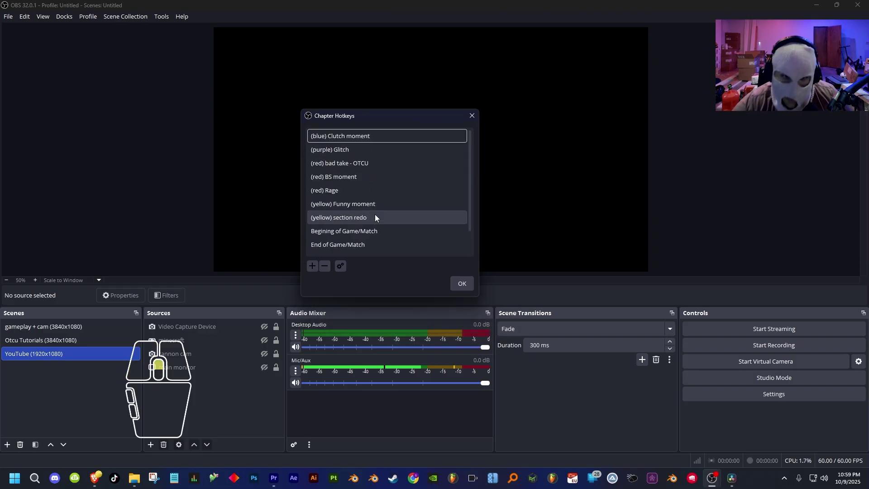
# - Add a chapter hotkey named "funny" and select it in the Chapter Hotkeys list
pyautogui.click(312, 266)
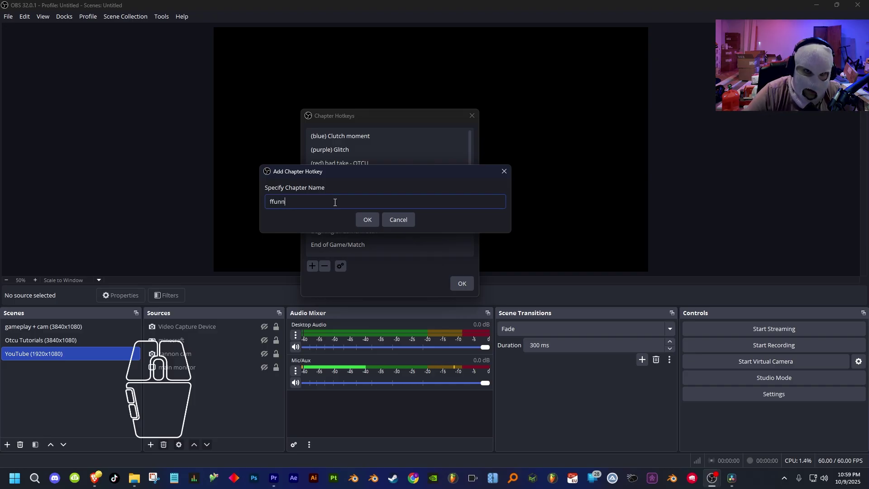
pyautogui.write('ffunn')
pyautogui.press('BackSpace')
pyautogui.press('BackSpace')
pyautogui.press('BackSpace')
pyautogui.write('gunnm')
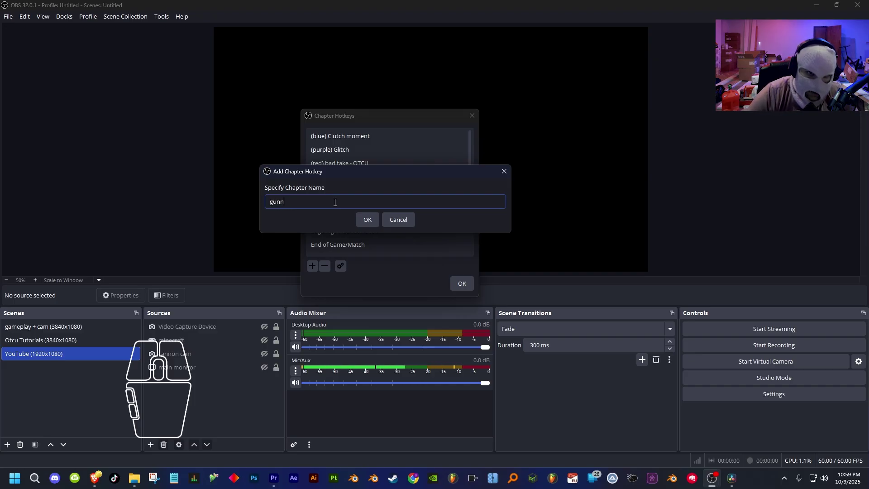
pyautogui.press('BackSpace')
pyautogui.press('BackSpace')
pyautogui.press('BackSpace')
pyautogui.press('BackSpace')
pyautogui.write('fy')
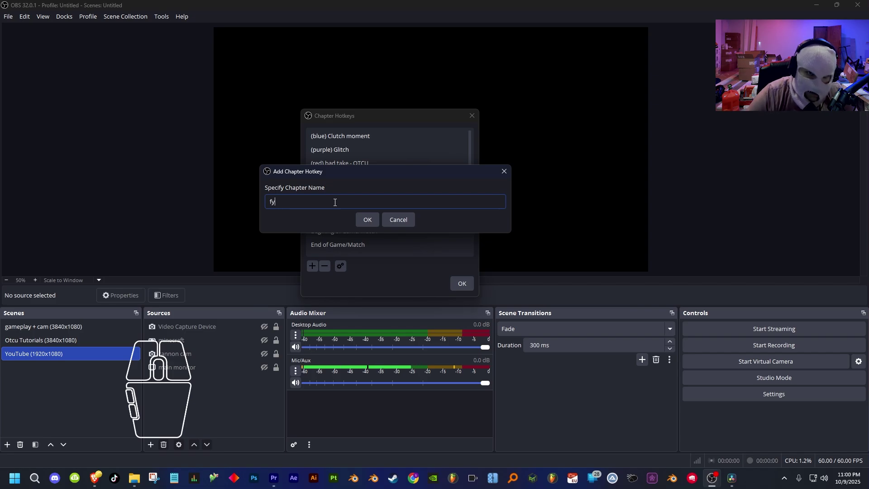
pyautogui.write('nny')
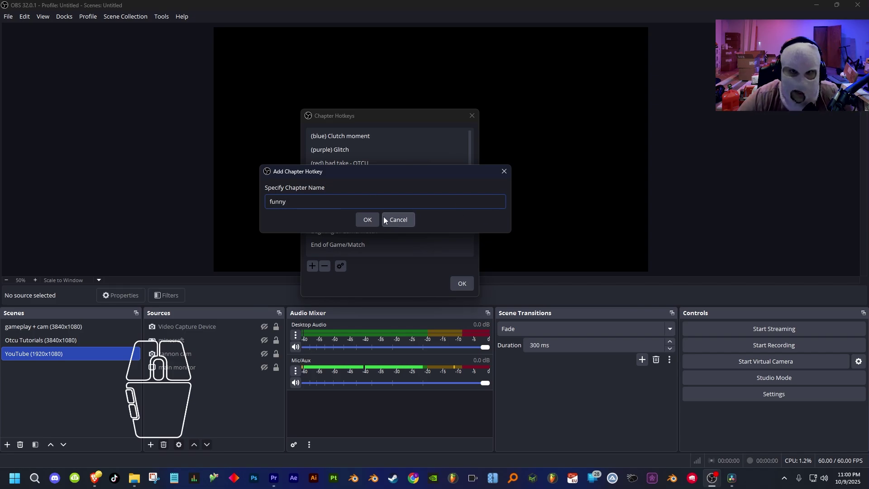
pyautogui.click(366, 219)
pyautogui.scroll(-1, 390, 199)
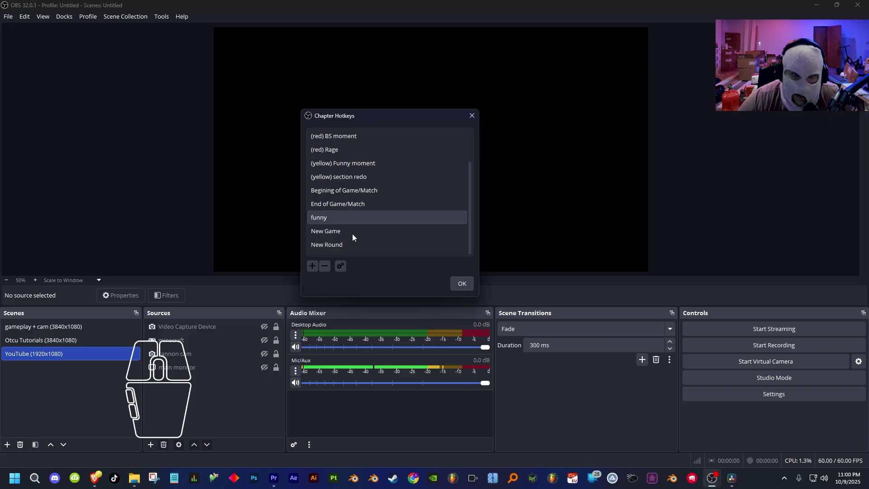
pyautogui.click(325, 219)
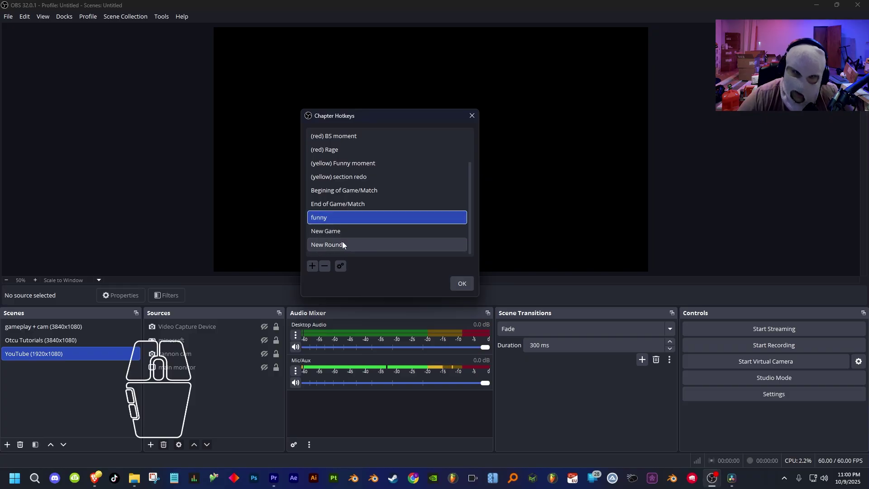
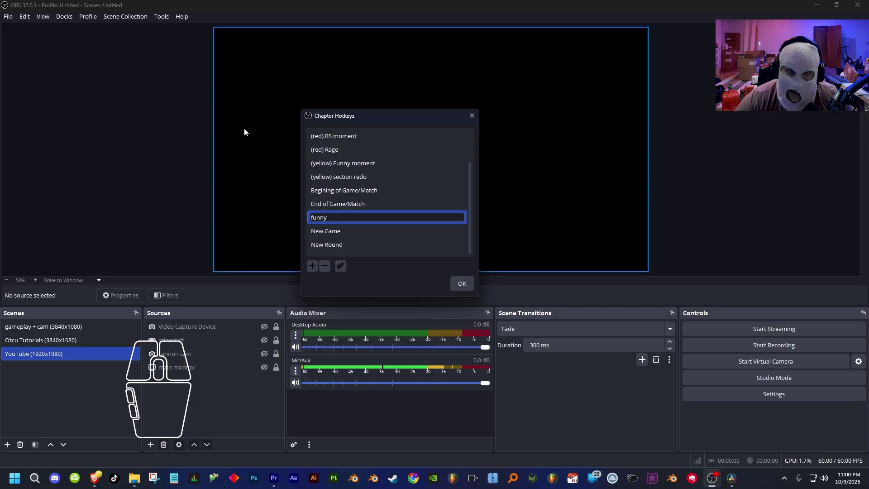
# - Switch to Premiere Pro and open the Colors settings of the Marker Extract extension
pyautogui.click(274, 478)
pyautogui.moveTo(855, 258)
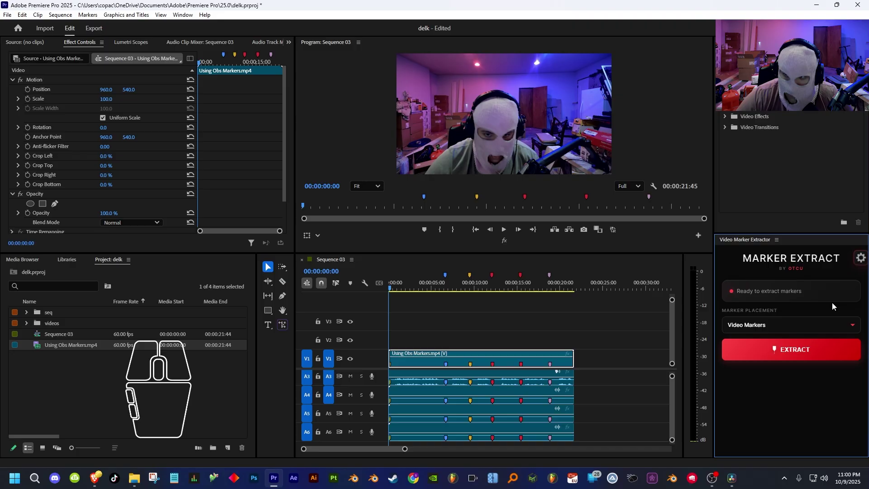
pyautogui.click(853, 258)
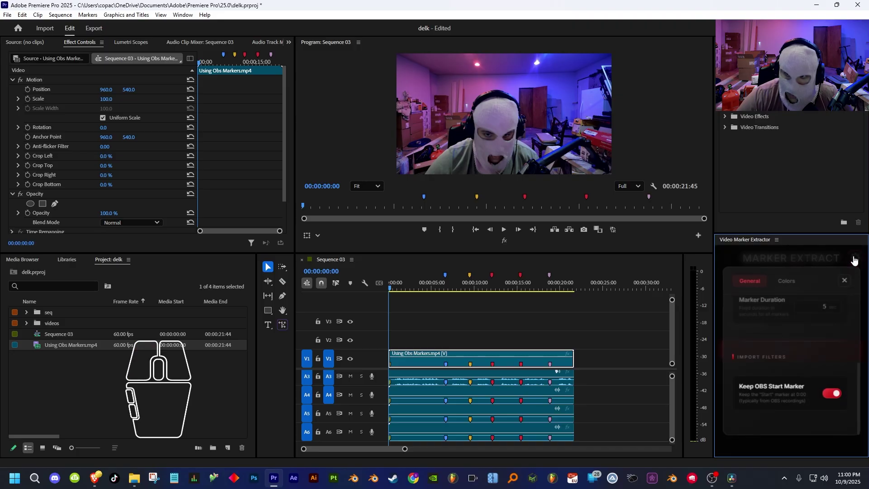
pyautogui.click(787, 282)
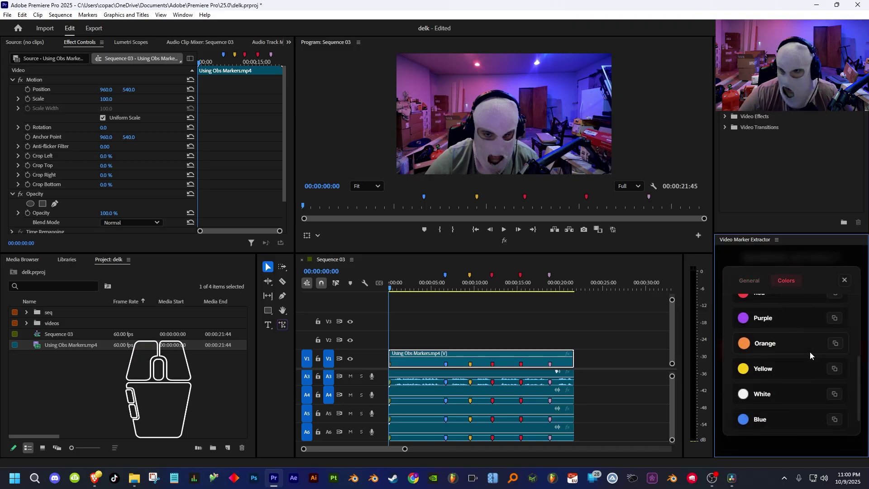
# - Look through the available marker colors, copy the Yellow color tag, and switch back to the Chapter Hotkeys list in OBS
pyautogui.scroll(3, 810, 353)
pyautogui.scroll(-1, 803, 344)
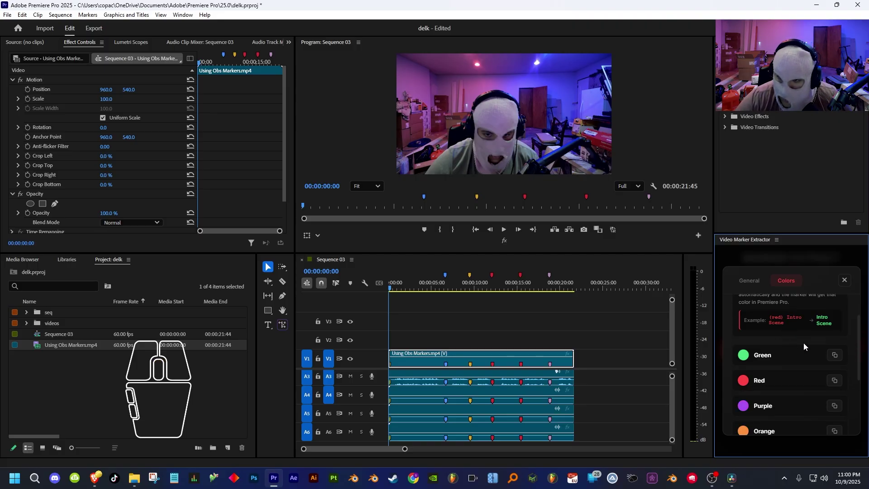
pyautogui.scroll(-2, 774, 347)
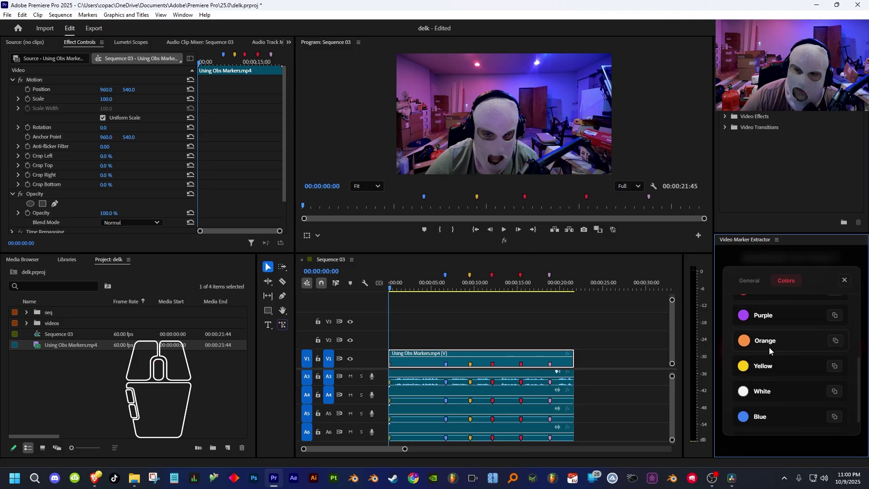
pyautogui.scroll(2, 769, 347)
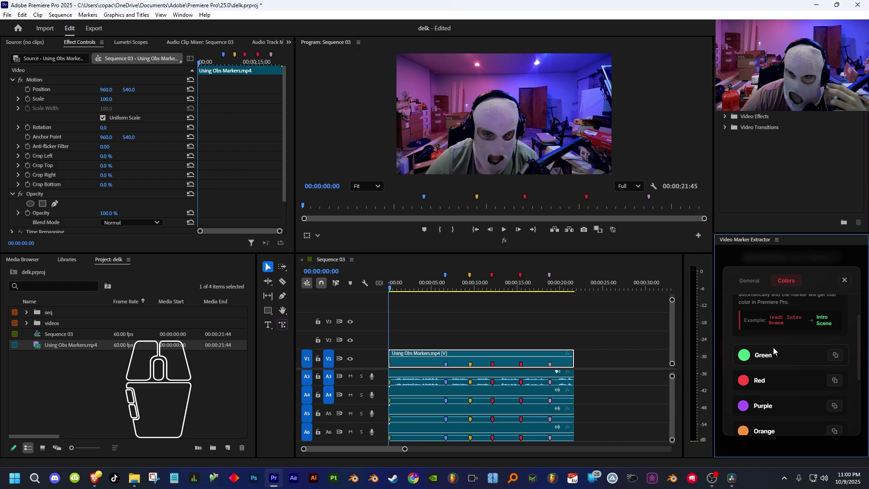
pyautogui.scroll(-2, 797, 340)
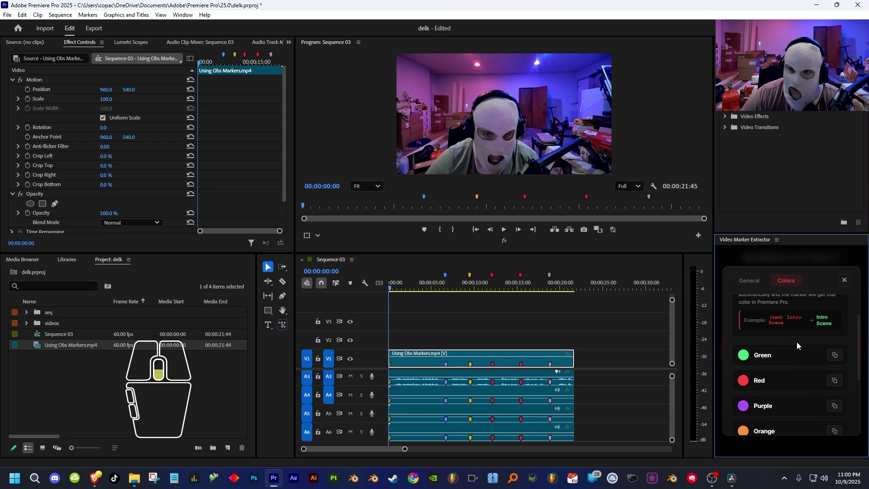
pyautogui.scroll(-1, 818, 368)
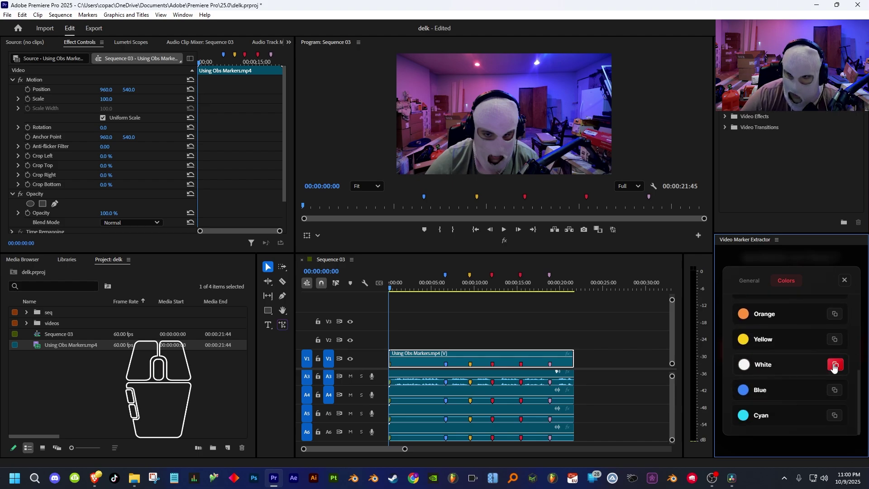
pyautogui.click(835, 339)
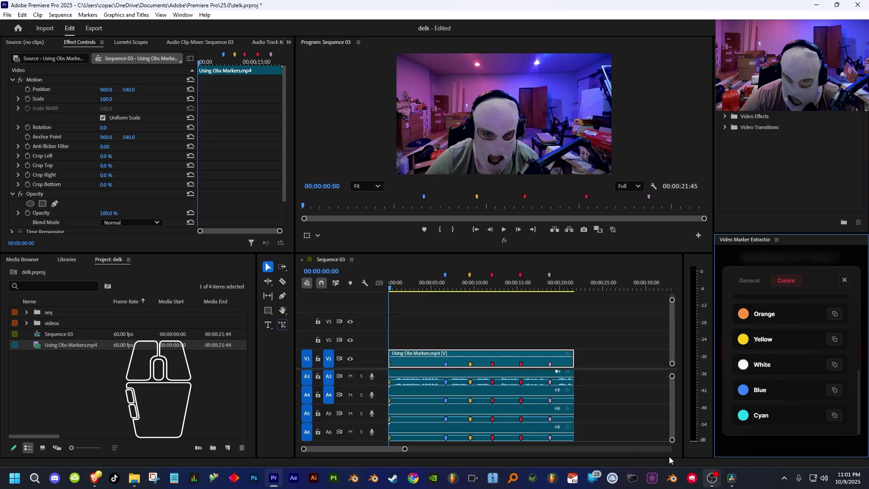
pyautogui.hotkey('alt', 'Tab')
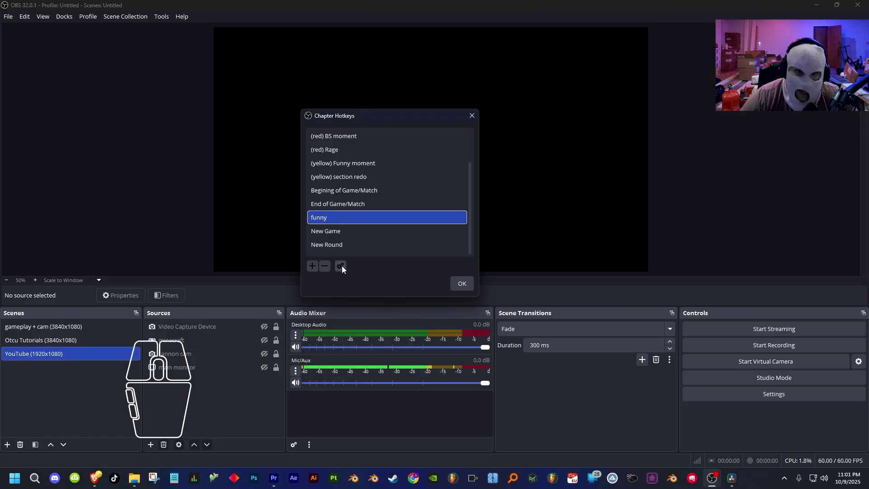
# - Paste the copied "(yellow)" color tag in front of the "funny" chapter hotkey's name
pyautogui.click(341, 265)
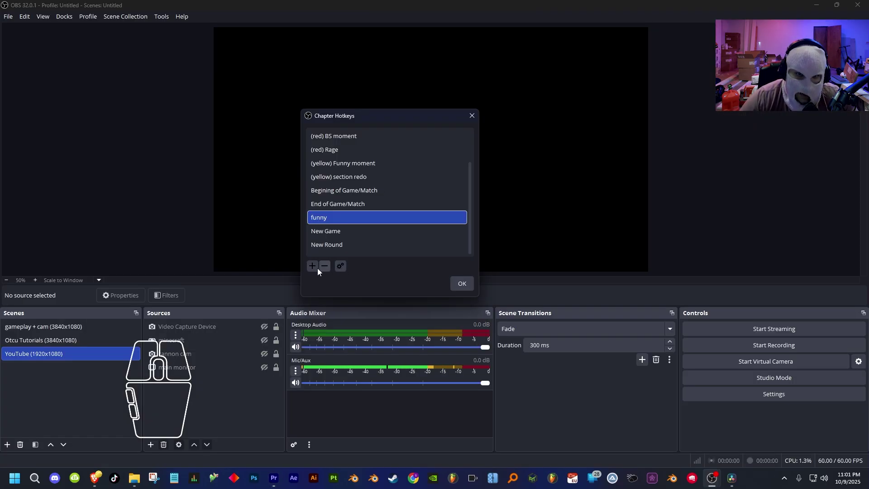
pyautogui.press('F2')
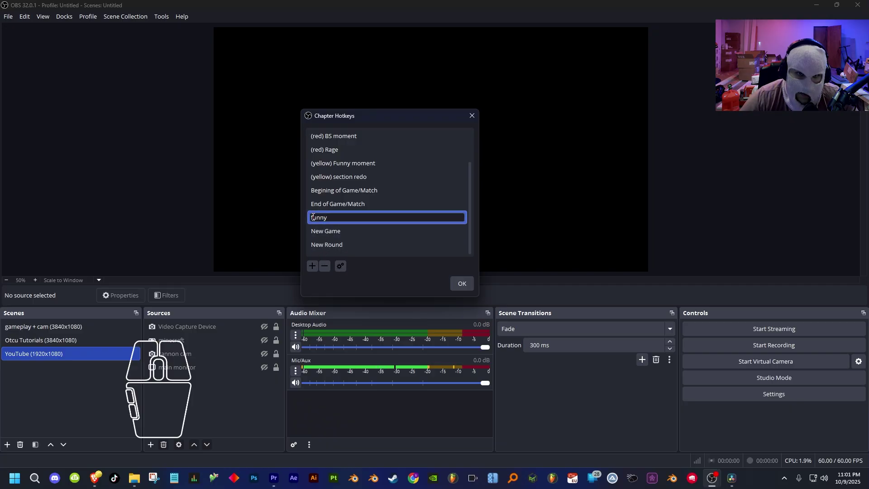
pyautogui.click(311, 218)
pyautogui.click(335, 219)
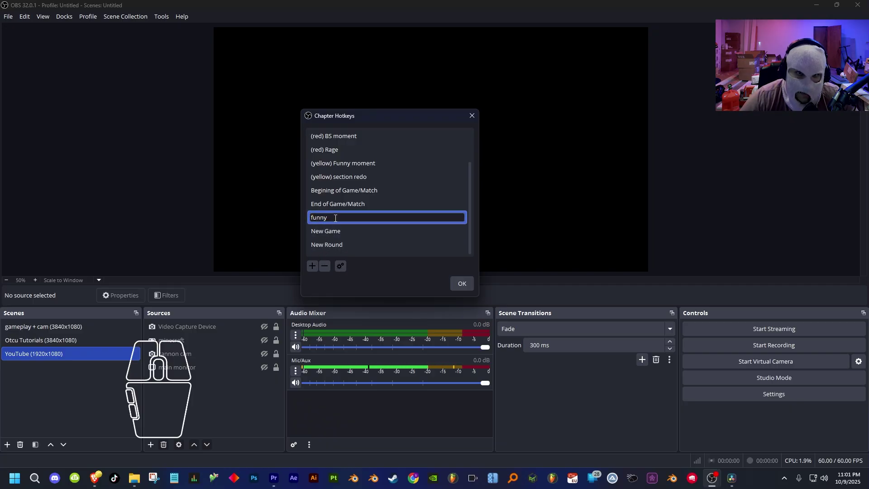
pyautogui.click(312, 218)
pyautogui.write('v')
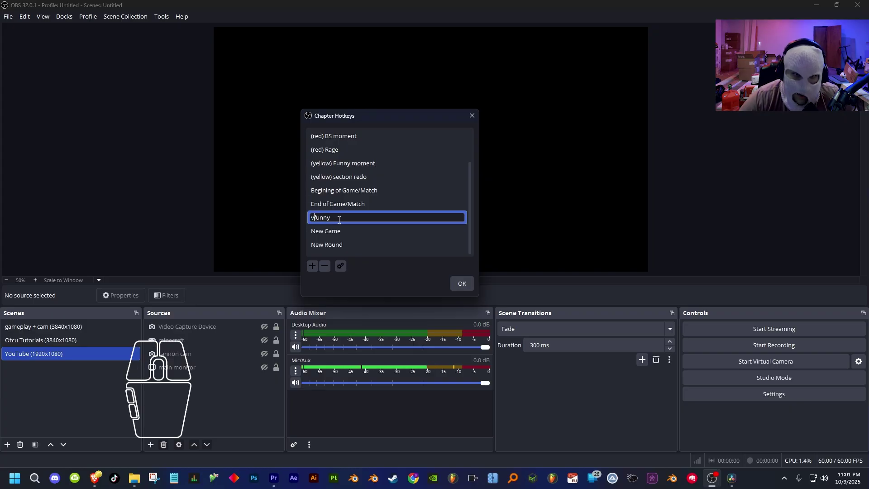
pyautogui.press('BackSpace')
pyautogui.rightClick(312, 216)
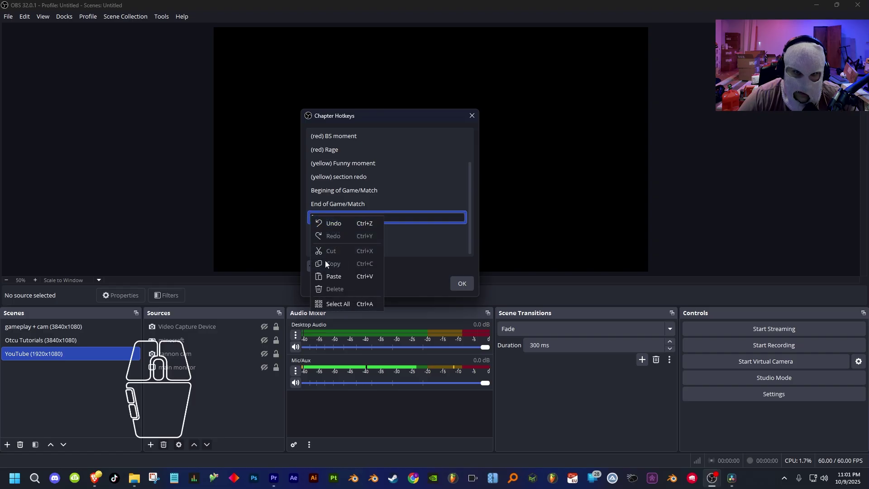
pyautogui.click(326, 276)
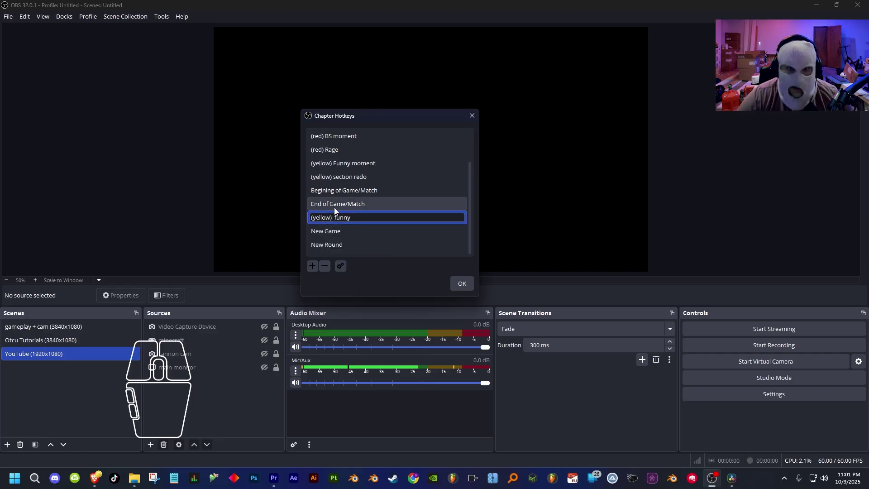
# - Extend the new yellow chapter hotkey's name to "(yellow) funny (moment)"
pyautogui.moveTo(334, 218); pyautogui.dragTo(299, 216)
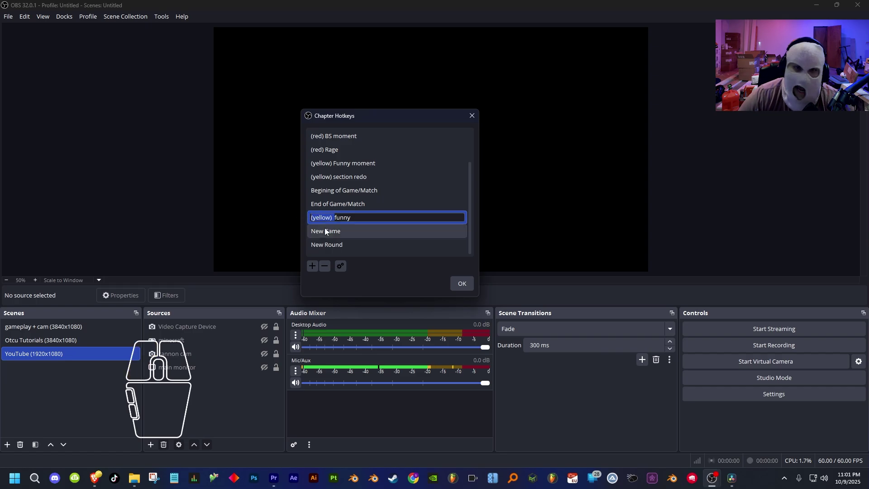
pyautogui.click(353, 217)
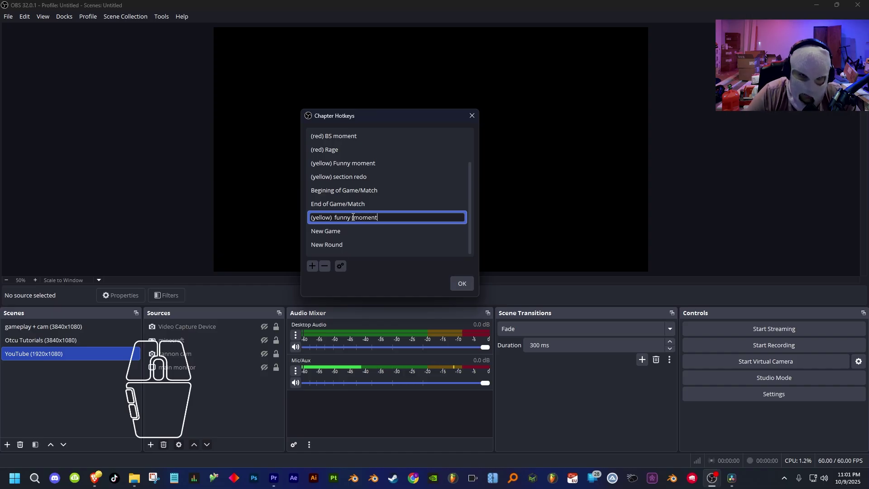
pyautogui.press('Return')
pyautogui.doubleClick(407, 217)
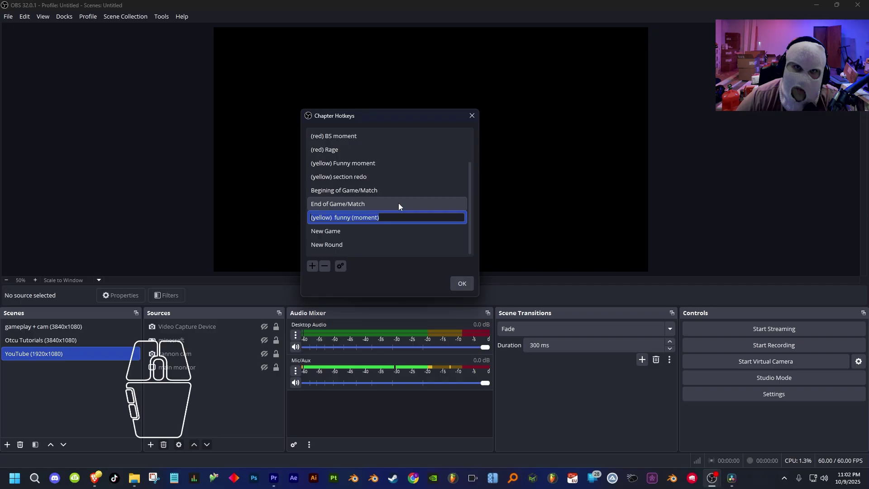
pyautogui.moveTo(335, 218); pyautogui.dragTo(383, 218)
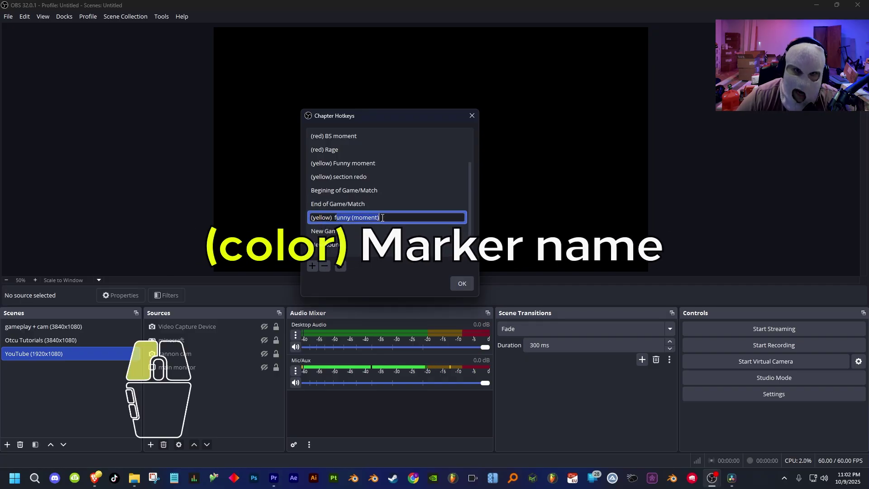
pyautogui.click(355, 217)
pyautogui.click(355, 216)
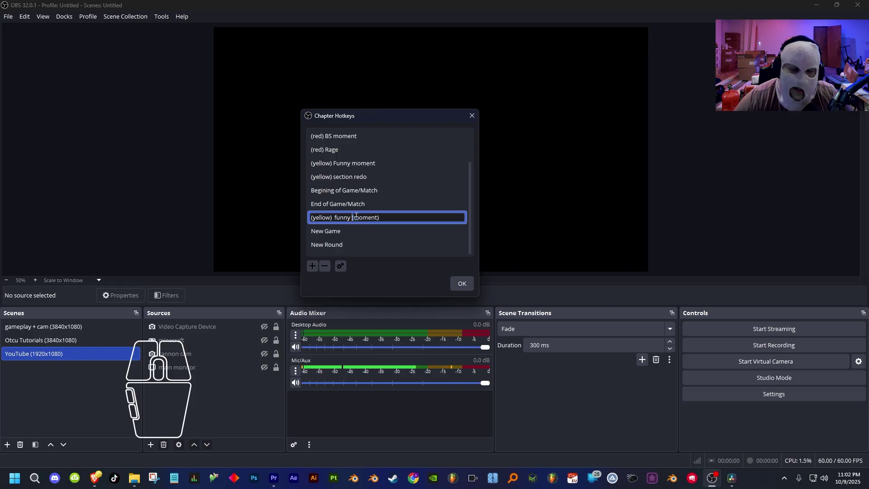
# - Compare the hotkey's color tag and name with the Premiere Pro timeline markers, return to OBS, and close the Chapter Hotkeys list
pyautogui.moveTo(333, 217); pyautogui.dragTo(270, 214)
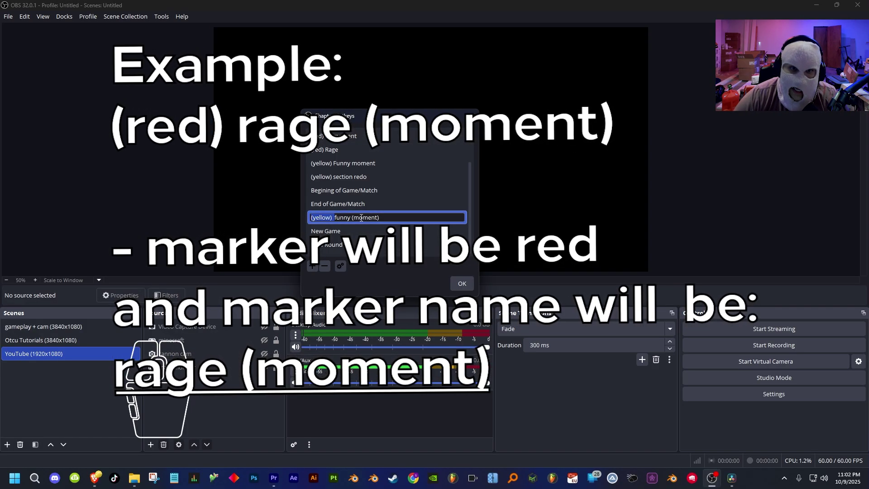
pyautogui.moveTo(351, 218); pyautogui.dragTo(514, 220)
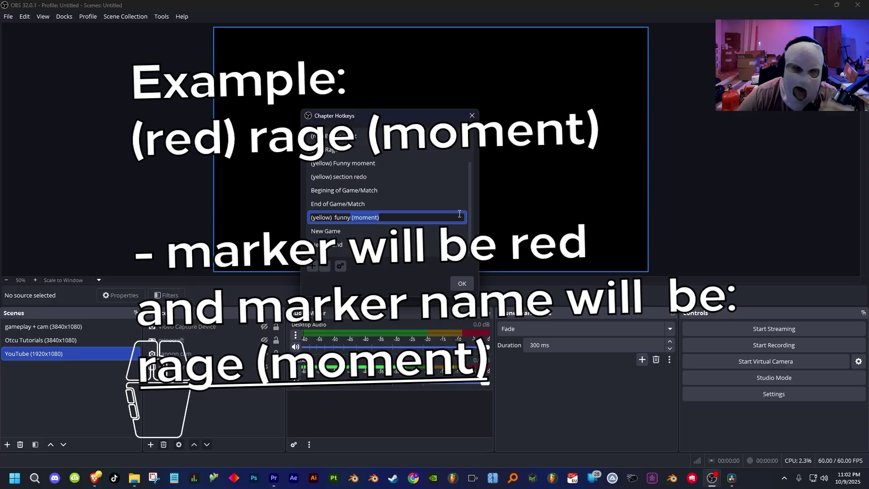
pyautogui.moveTo(310, 217); pyautogui.dragTo(333, 217)
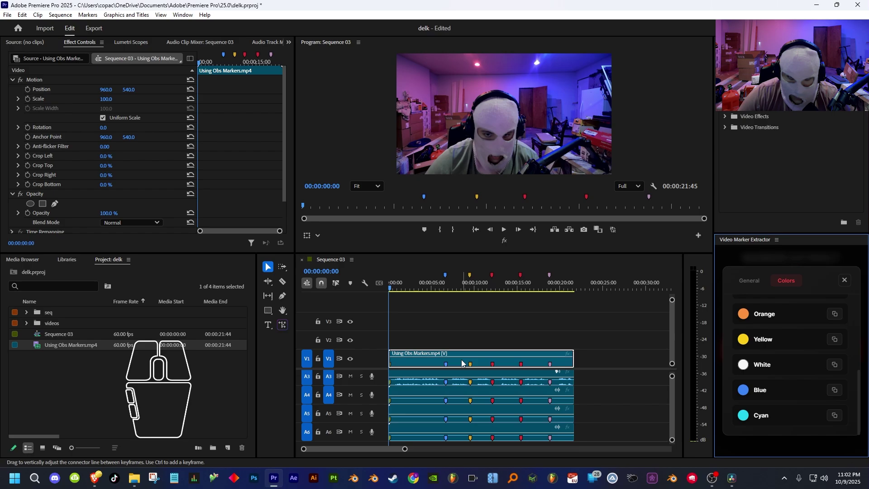
pyautogui.moveTo(445, 278)
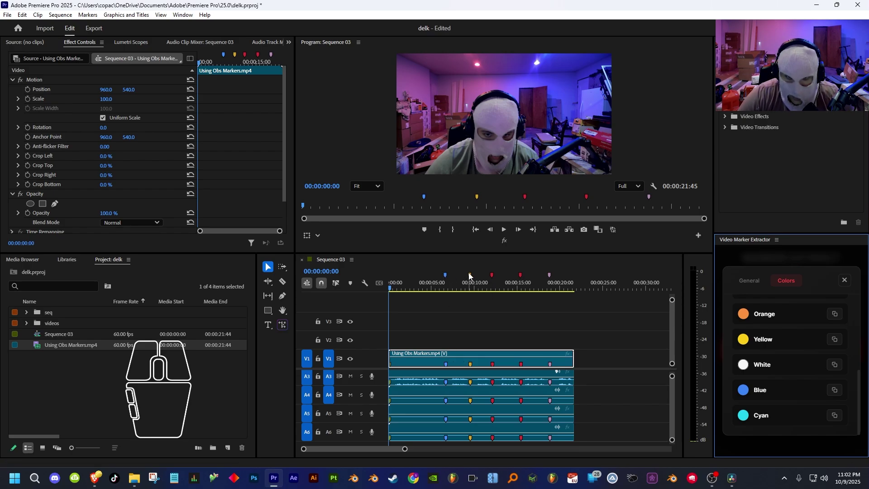
pyautogui.moveTo(492, 276)
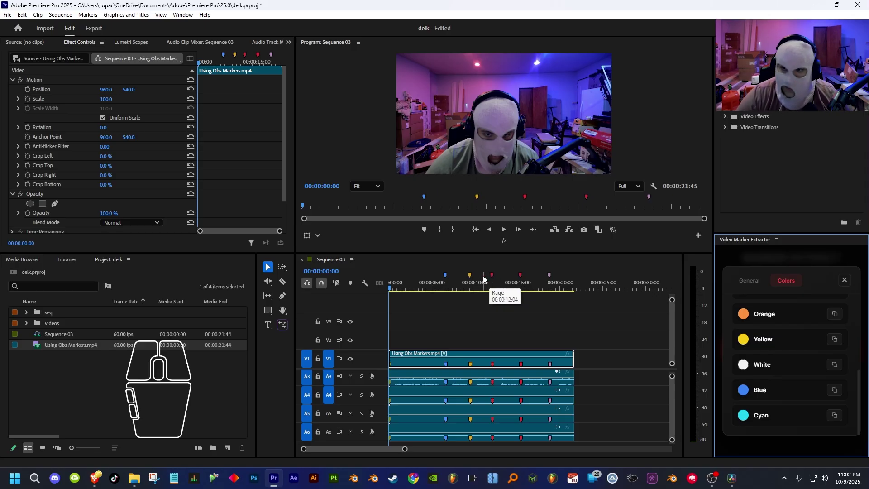
pyautogui.hotkey('alt', 'Tab')
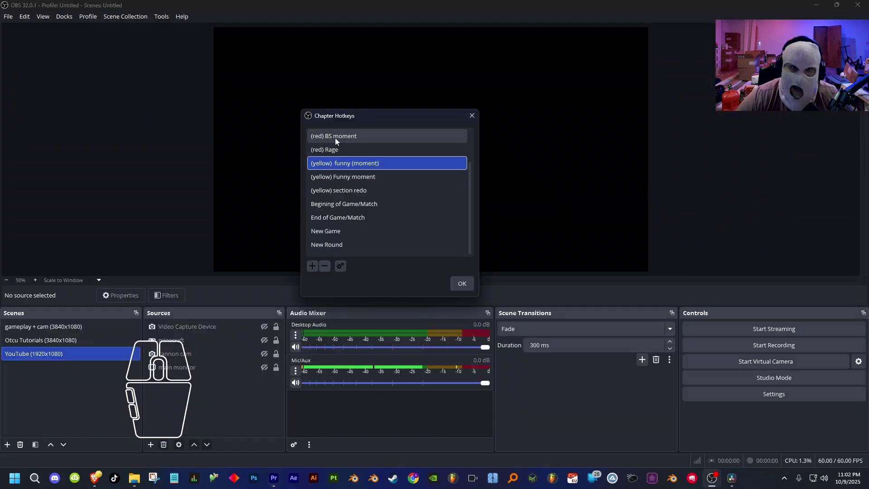
pyautogui.click(465, 284)
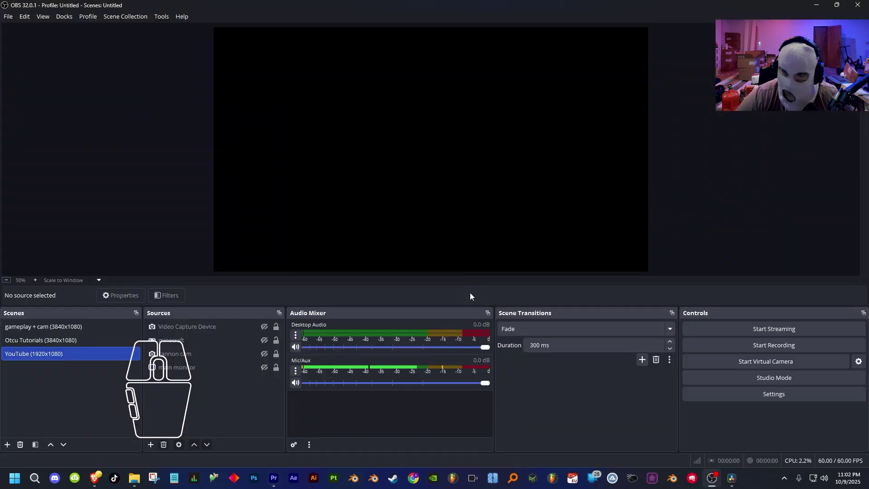
# - Review the key combinations assigned to the "Add Chapter Marker" entries in the OBS Hotkeys settings and close the settings
pyautogui.click(710, 395)
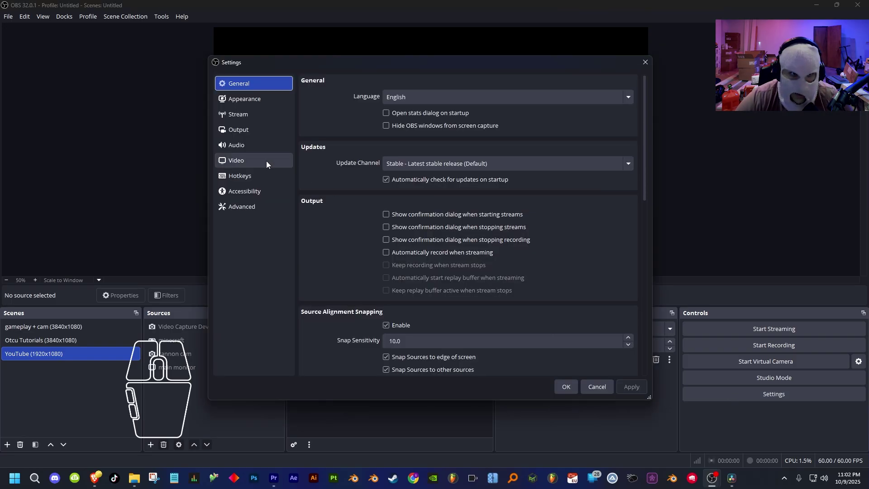
pyautogui.click(243, 175)
pyautogui.scroll(-5, 362, 206)
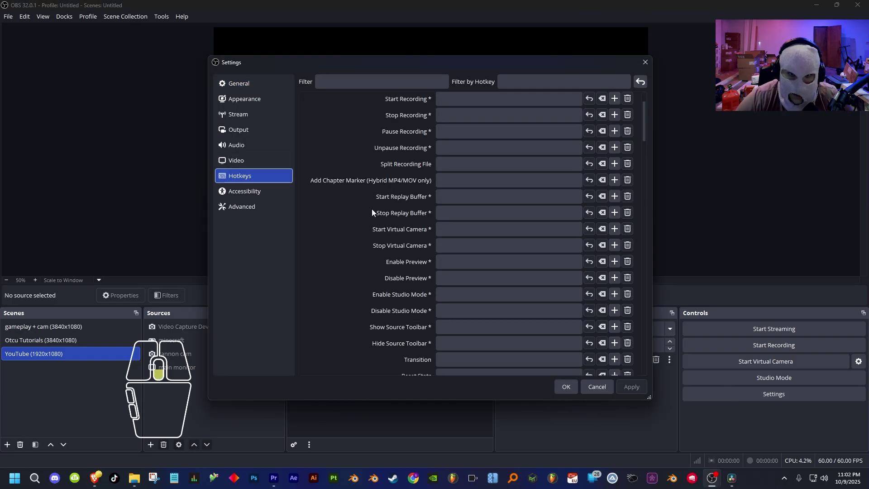
pyautogui.scroll(-3, 371, 204)
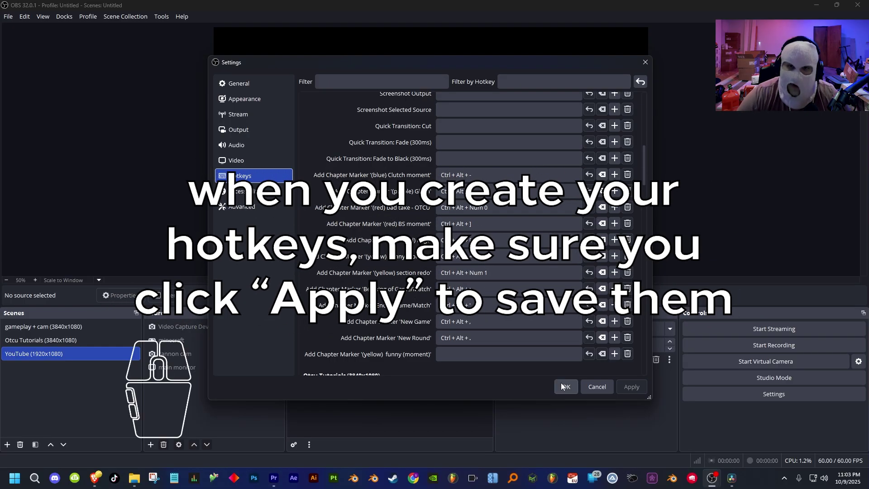
pyautogui.scroll(-1, 395, 209)
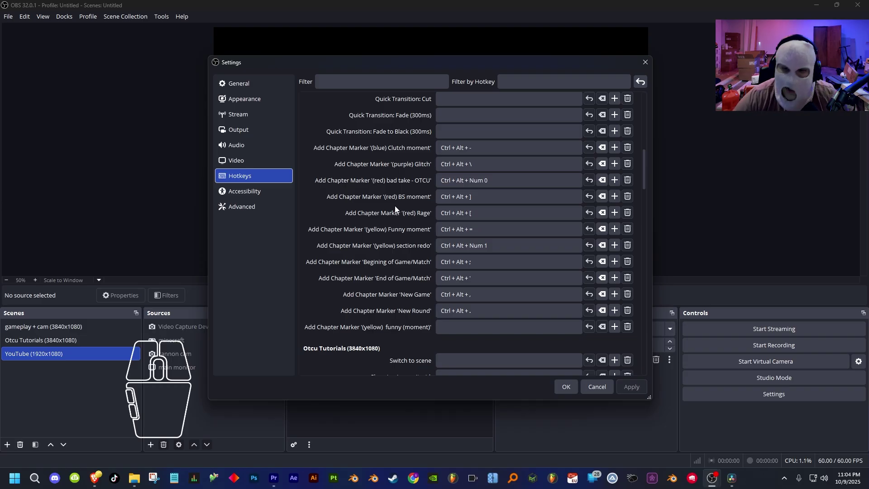
pyautogui.click(566, 386)
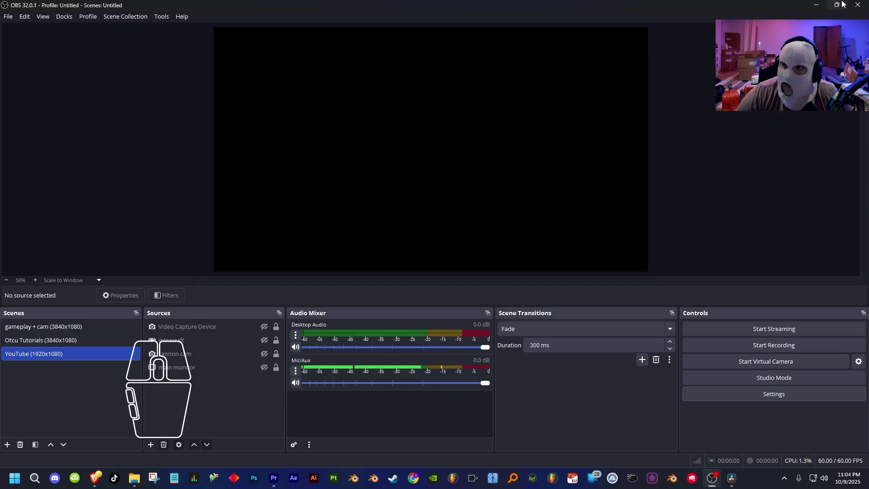
# - Switch to the browser and bring up the Patreon post for the Premiere Pro Video Marker Extractor extension
pyautogui.hotkey('alt', 'Tab')
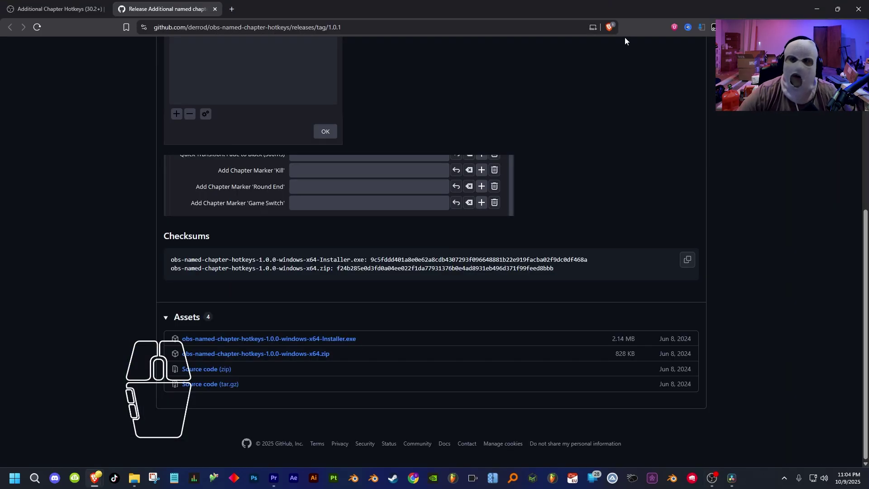
pyautogui.click(816, 9)
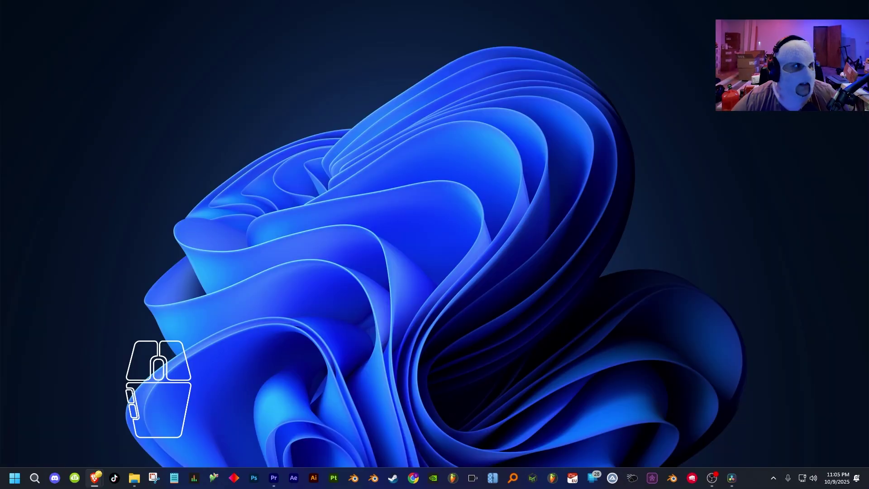
pyautogui.click(95, 477)
pyautogui.moveTo(254, 7); pyautogui.dragTo(190, 1)
pyautogui.moveTo(373, 278); pyautogui.dragTo(538, 277)
pyautogui.keyDown('shift'); pyautogui.click(260, 277); pyautogui.keyUp('shift')
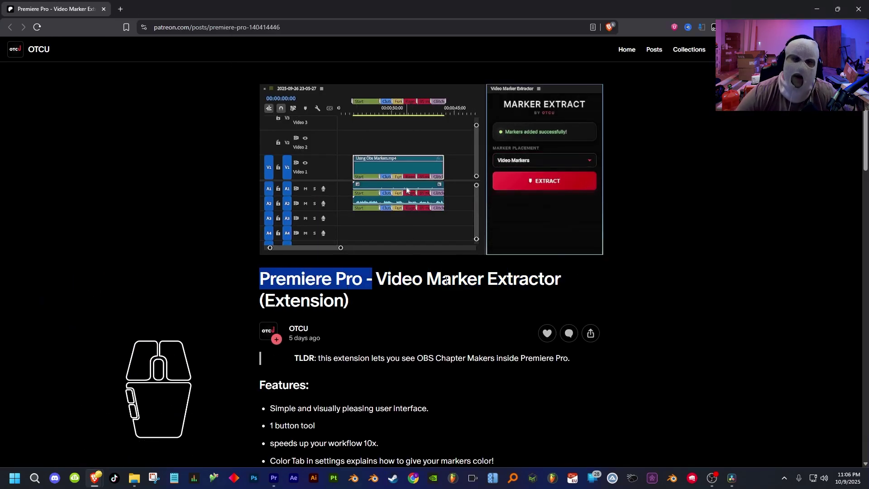
# - Download the attachment "OTCU - VideoMarkerExtractor (Extention).zip" from the post into the Downloads folder
pyautogui.scroll(-1, 448, 270)
pyautogui.scroll(-7, 448, 270)
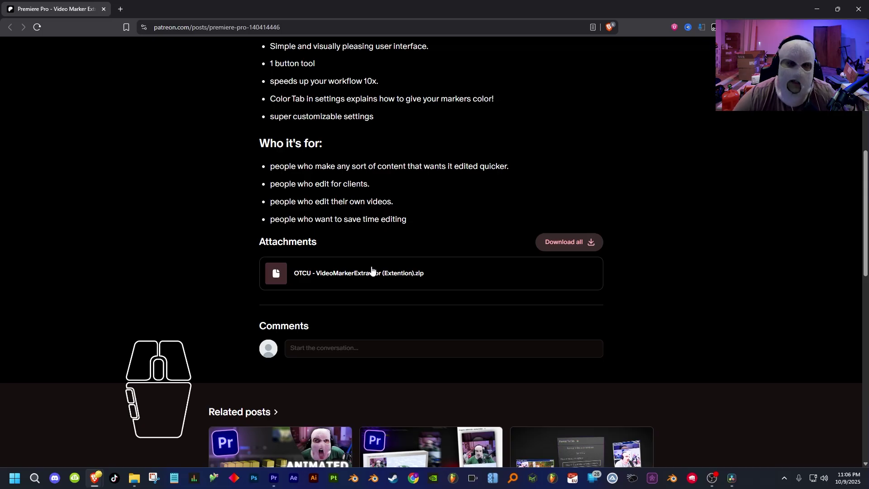
pyautogui.click(404, 278)
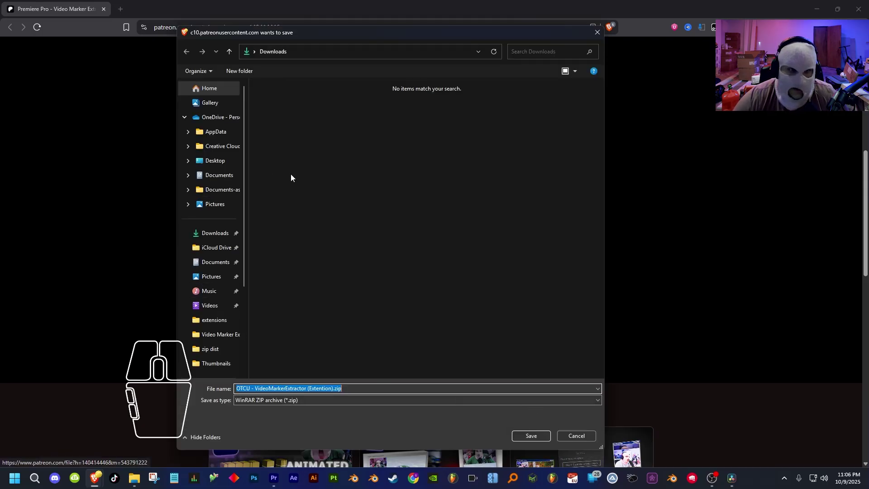
pyautogui.click(209, 234)
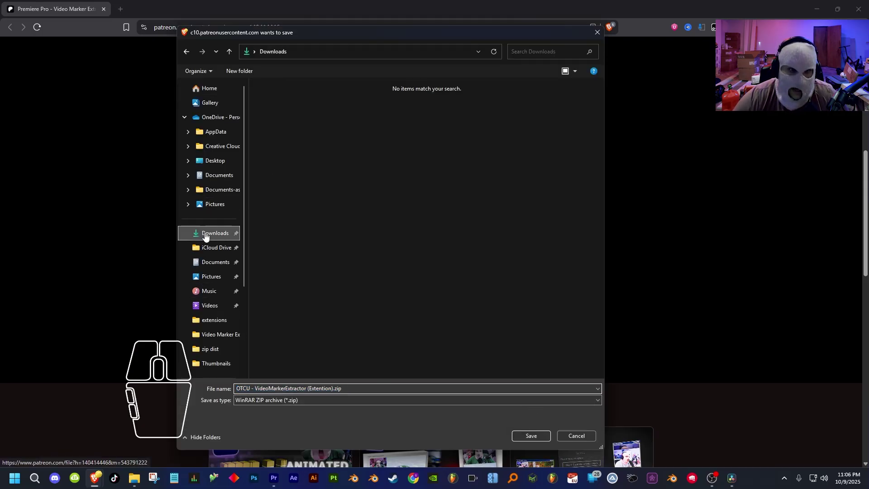
pyautogui.click(532, 436)
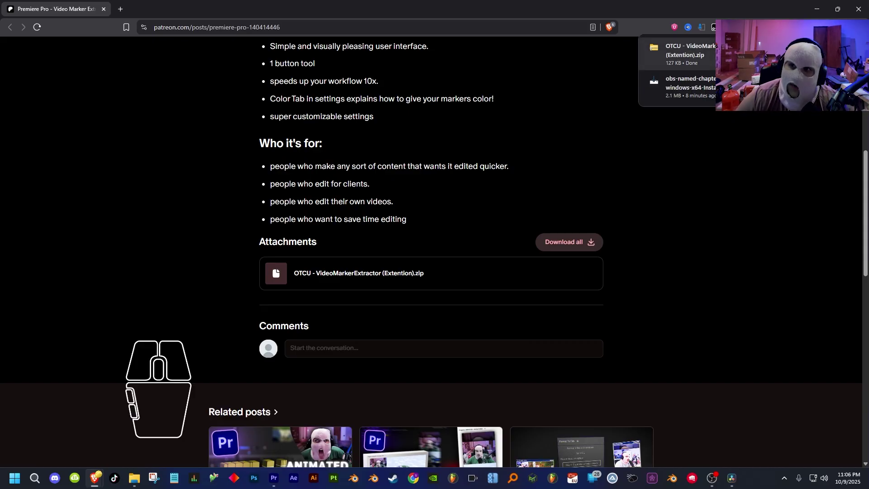
# - Show the downloaded VideoMarkerExtractor zip in its folder and extract it to the default destination in Downloads
pyautogui.click(805, 51)
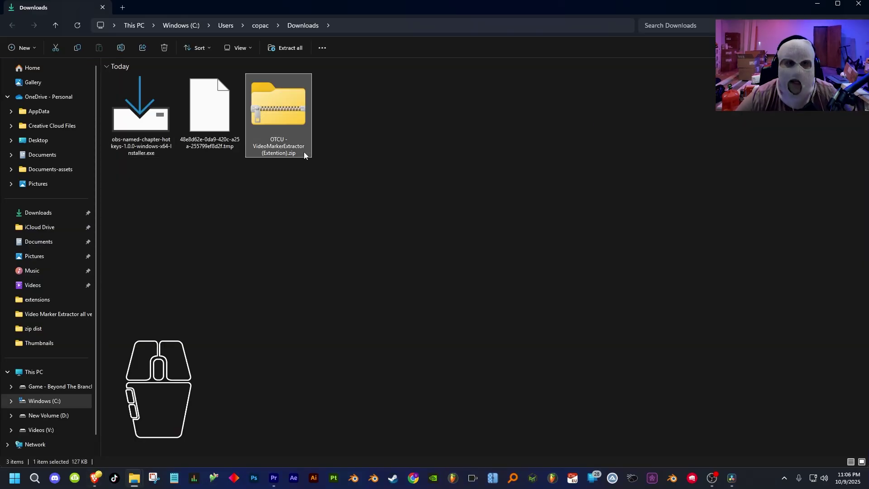
pyautogui.click(373, 128)
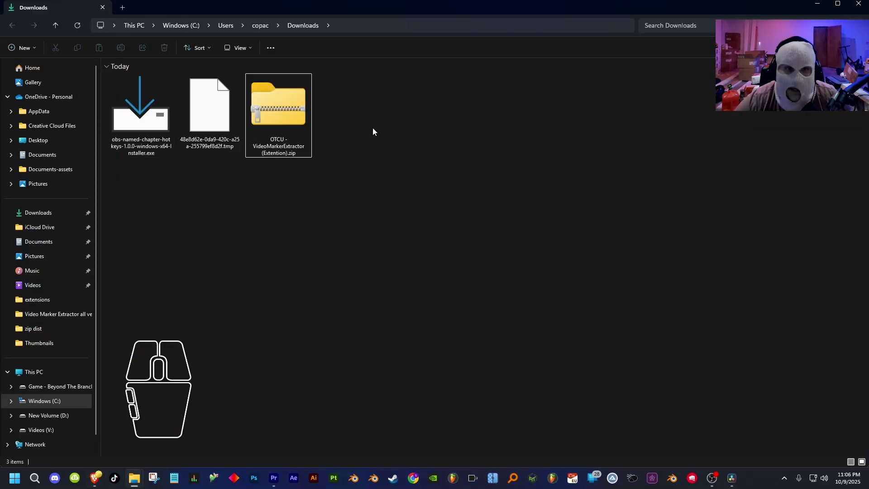
pyautogui.rightClick(268, 105)
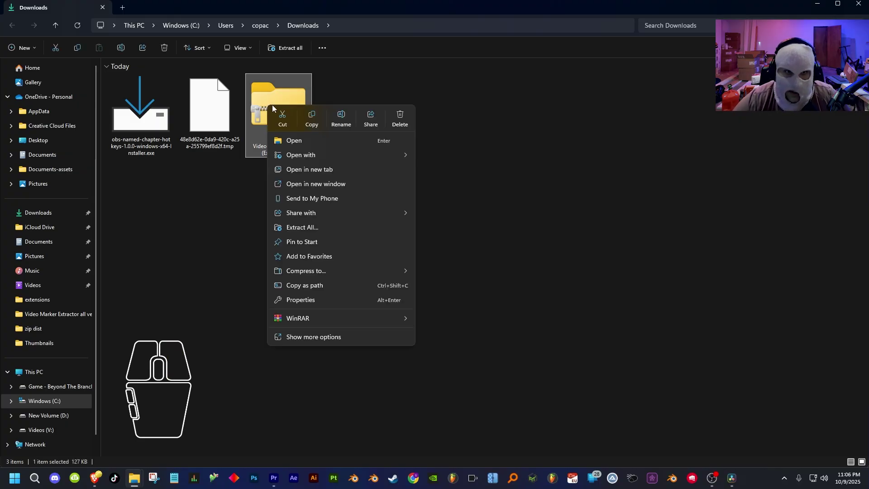
pyautogui.click(302, 229)
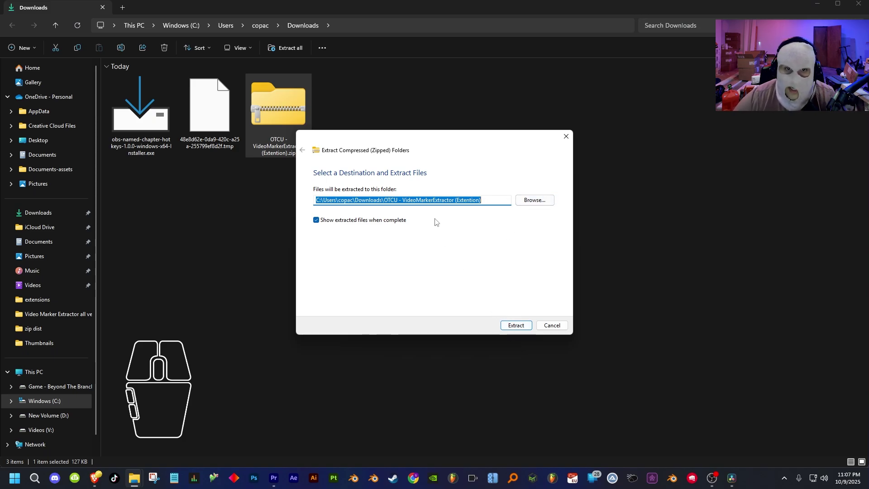
pyautogui.click(515, 325)
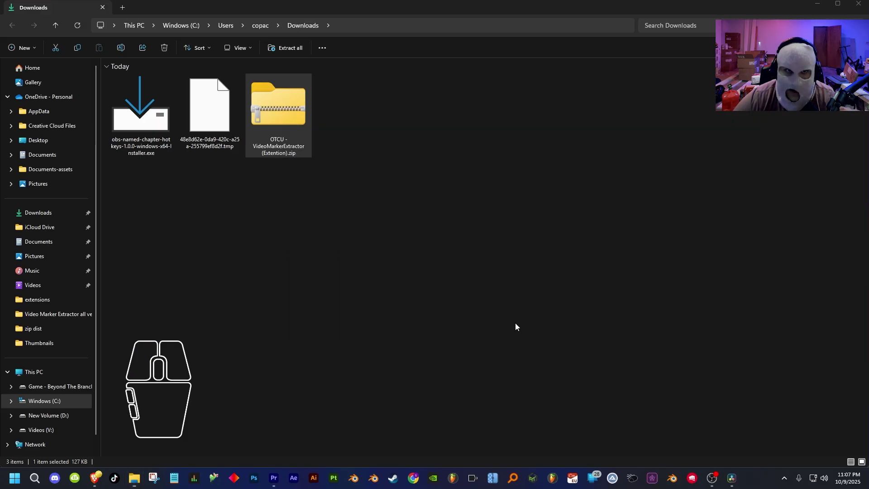
# - Close the extra window opened by the extraction and open the extracted "OTCU - VideoMarkerExtractor (Extention)" folder in Downloads
pyautogui.moveTo(183, 7); pyautogui.dragTo(402, 166)
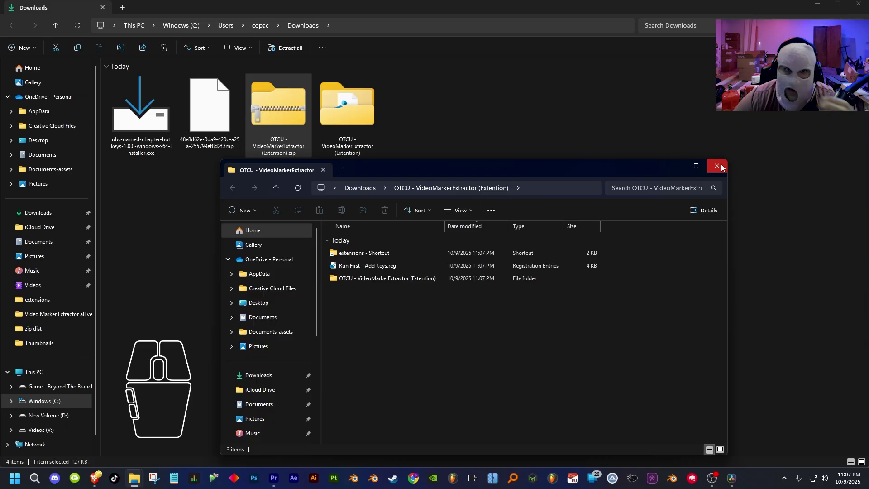
pyautogui.click(722, 168)
pyautogui.doubleClick(362, 108)
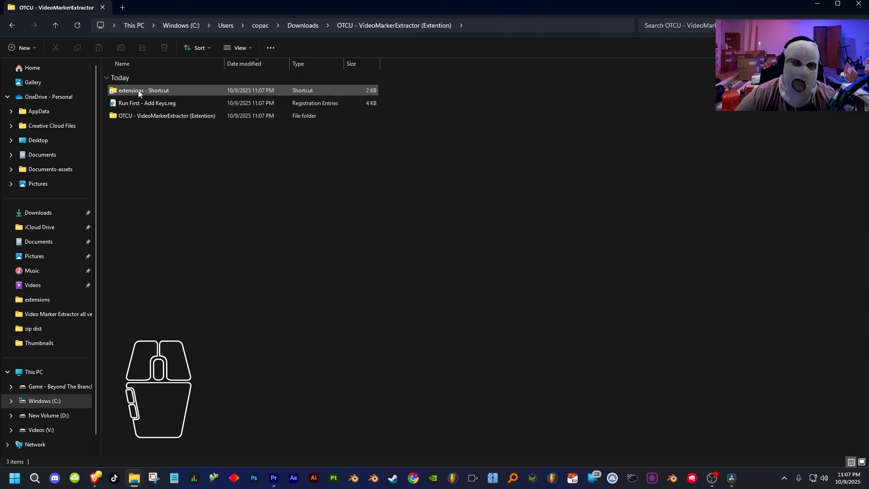
# - Follow the "extensions - Shortcut" link to view the Adobe CEP extensions folder and return to the extracted folder
pyautogui.click(151, 120)
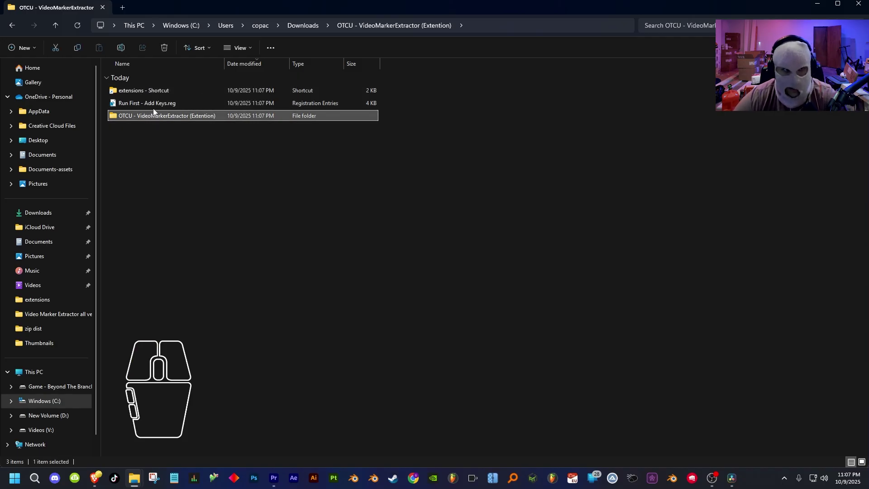
pyautogui.doubleClick(150, 90)
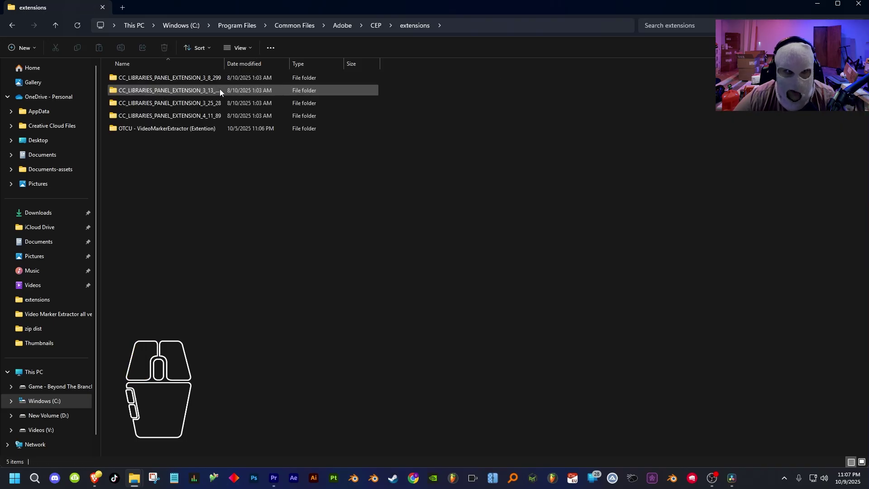
pyautogui.hotkey('alt', 'Left')
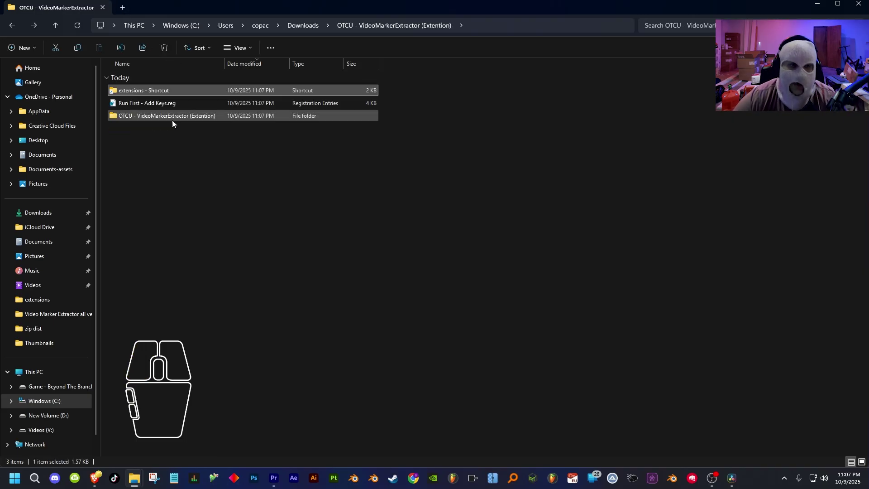
# - Inspect the contents of "Run First - Add Keys.reg" in Notepad and close the file
pyautogui.rightClick(147, 102)
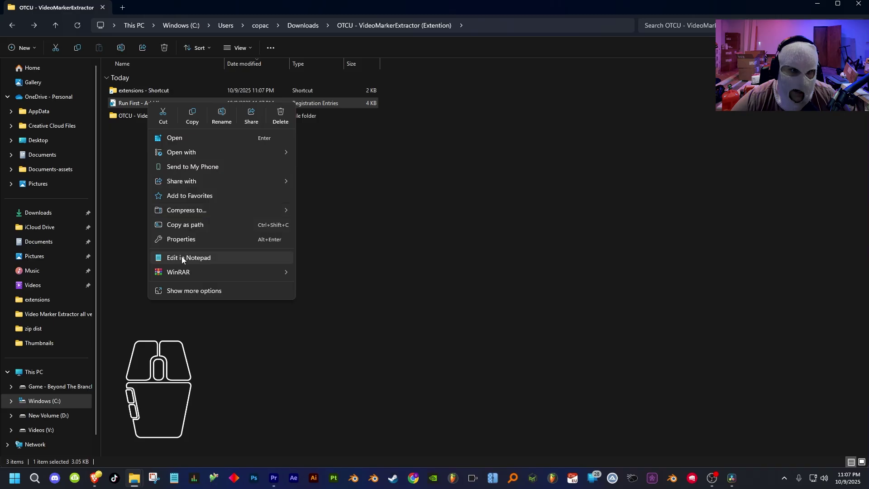
pyautogui.click(213, 257)
pyautogui.moveTo(498, 68); pyautogui.dragTo(475, 37)
pyautogui.scroll(-8, 488, 215)
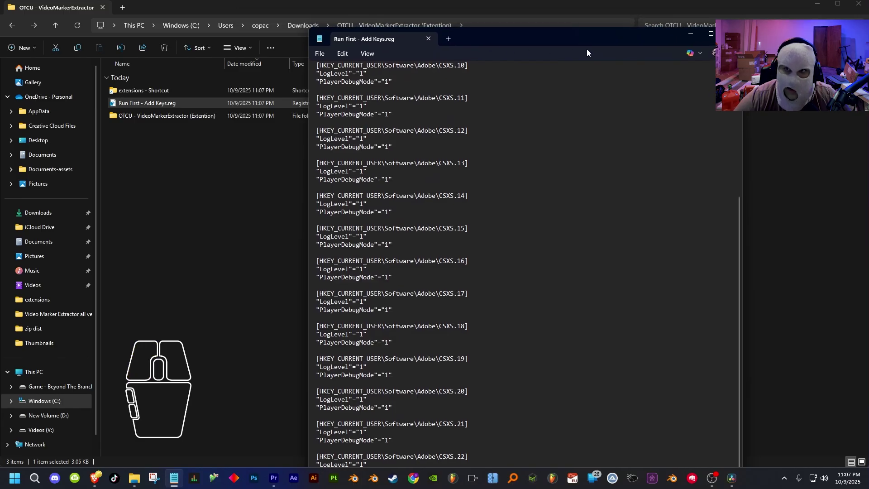
pyautogui.moveTo(715, 36)
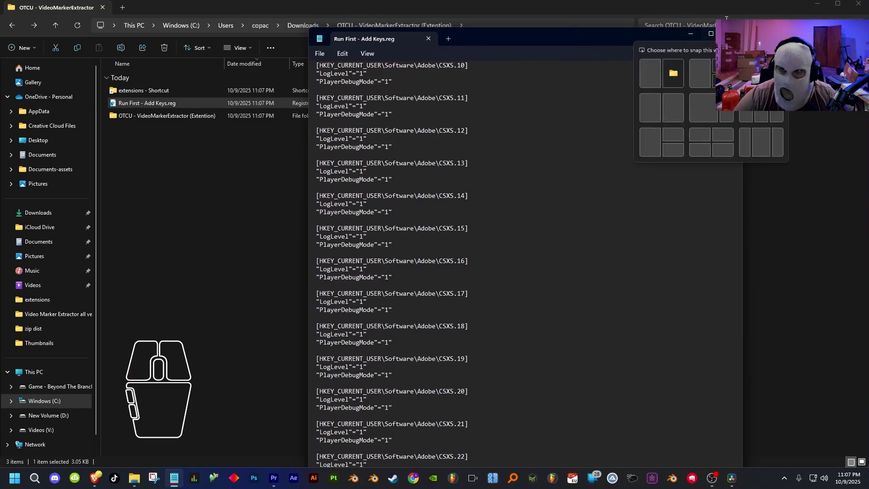
pyautogui.click(732, 34)
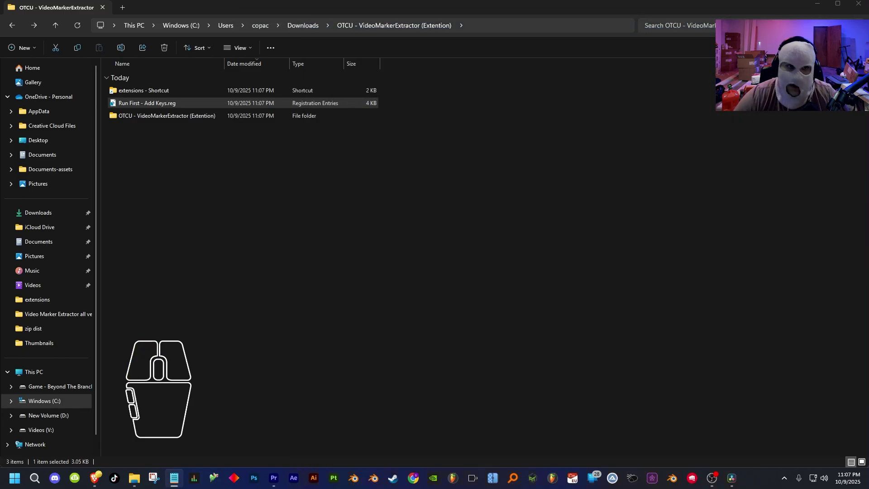
# - Run "Run First - Add Keys.reg" and accept adding its keys to the Windows registry
pyautogui.doubleClick(138, 105)
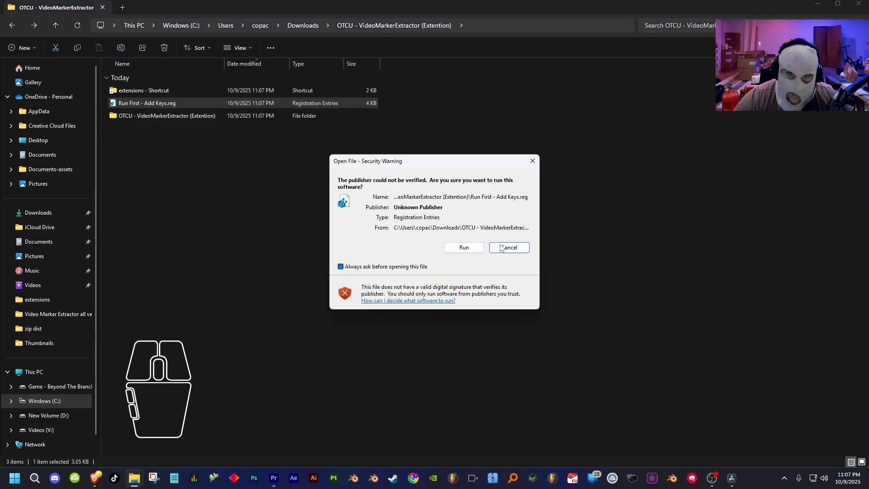
pyautogui.click(459, 252)
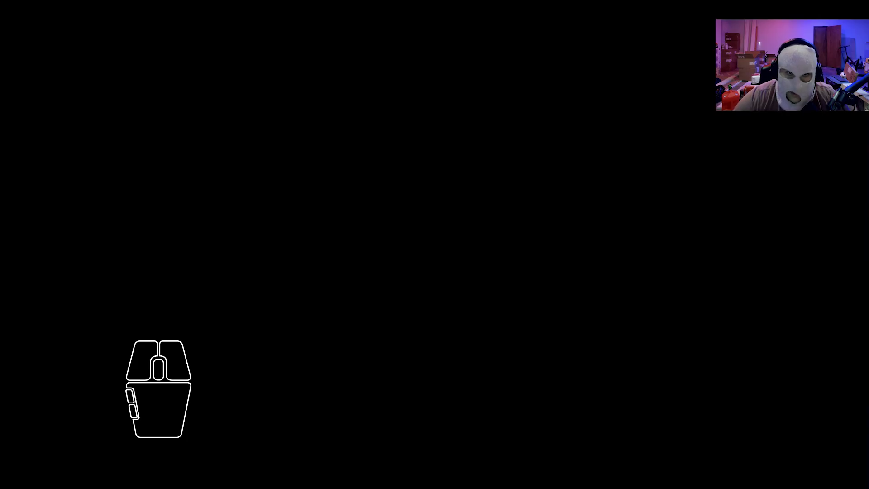
pyautogui.click(477, 235)
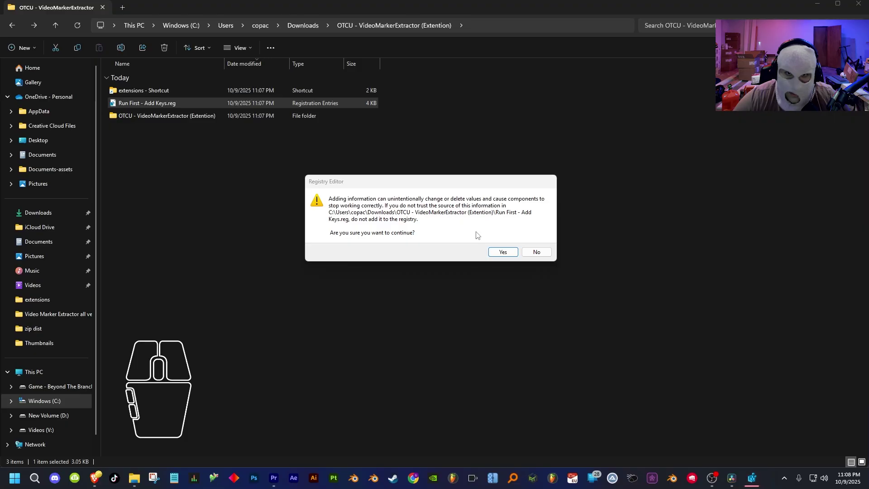
pyautogui.click(499, 253)
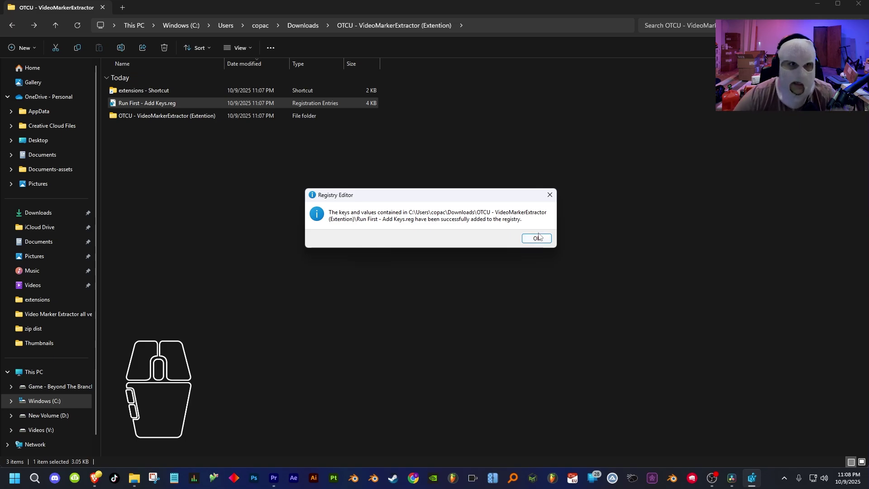
pyautogui.click(538, 238)
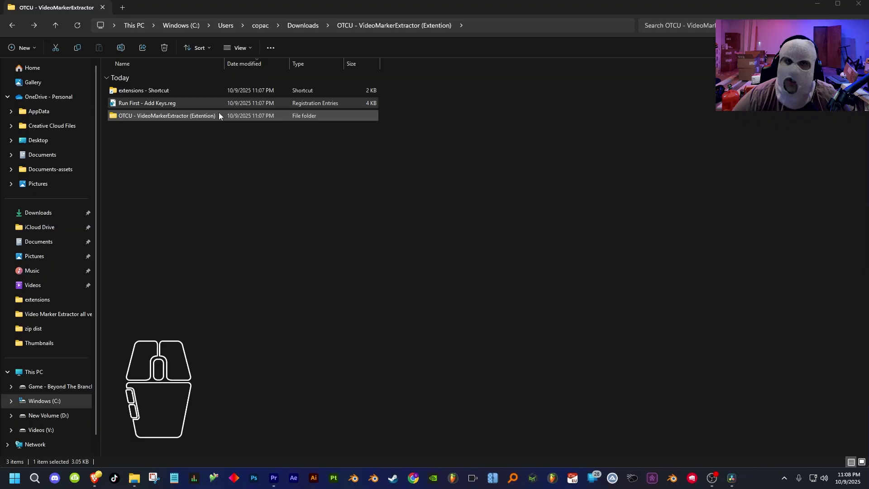
# - Copy the inner "OTCU - VideoMarkerExtractor (Extention)" folder and go to the Adobe CEP extensions folder, displaying its full path
pyautogui.click(147, 116)
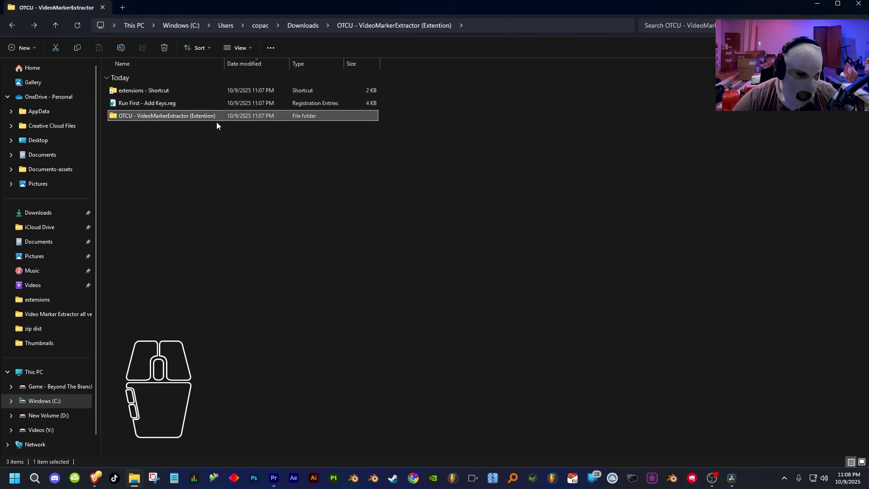
pyautogui.hotkey('ctrl', 'c')
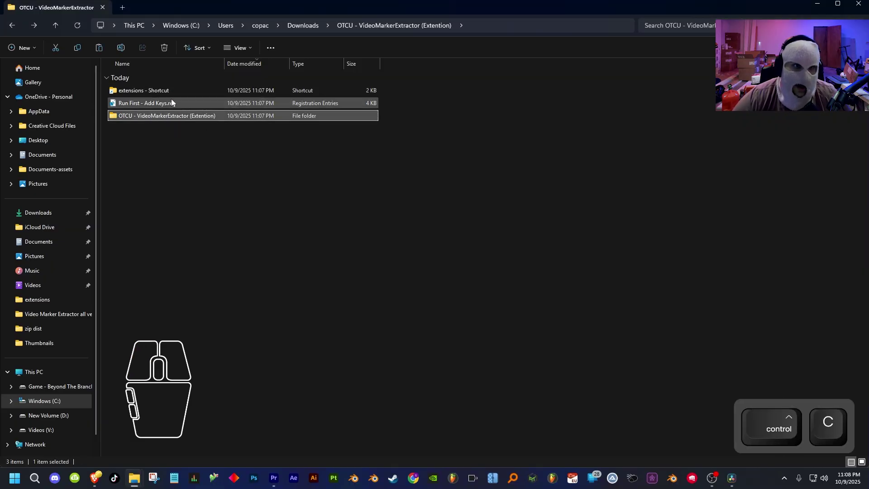
pyautogui.doubleClick(146, 90)
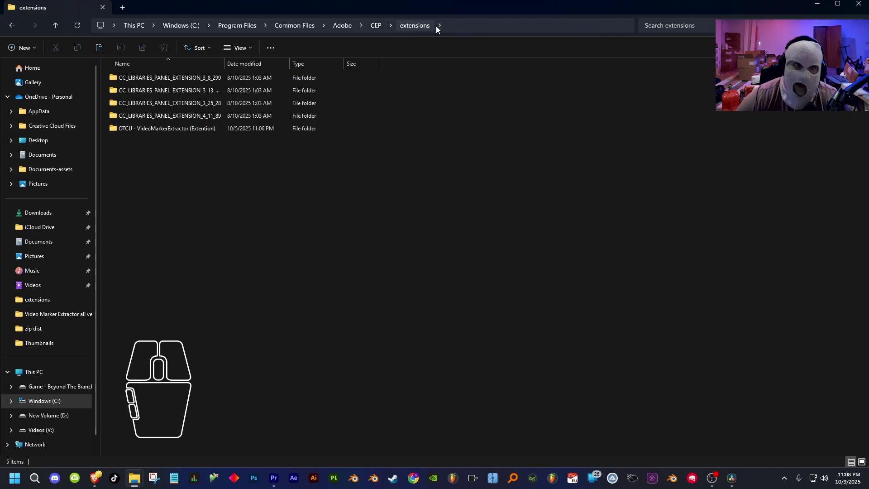
pyautogui.click(468, 25)
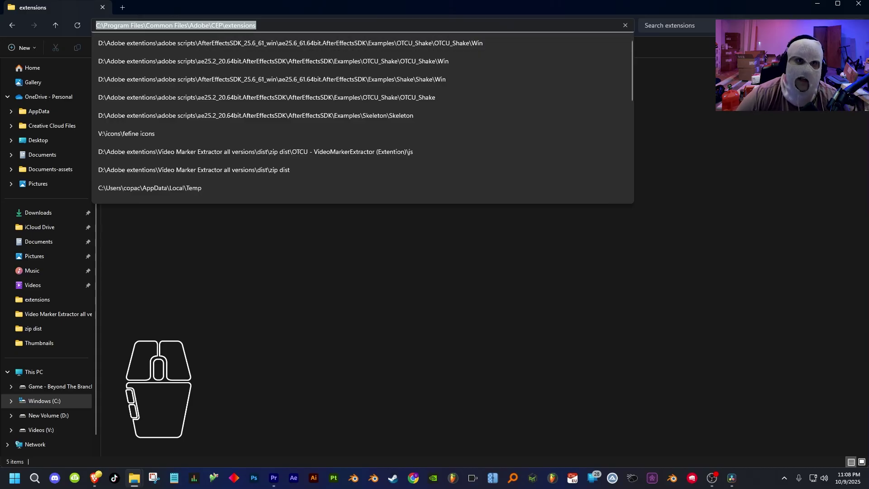
pyautogui.click(286, 209)
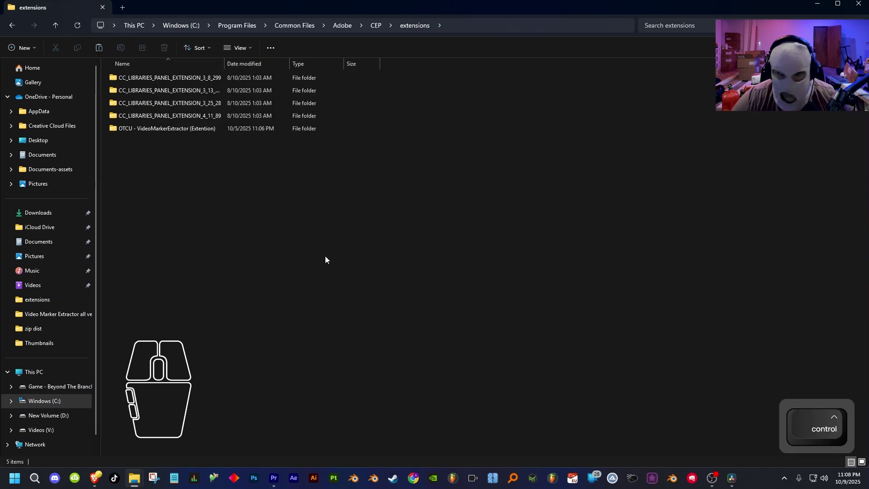
# - Try to paste the copied extension folder into the CEP extensions folder and cancel replacing the existing files
pyautogui.hotkey('ctrl', 'v')
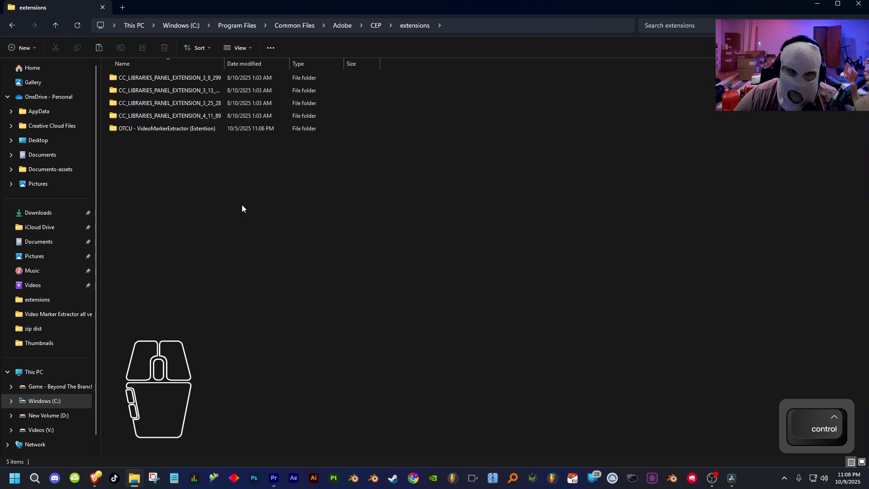
pyautogui.rightClick(242, 206)
pyautogui.click(258, 218)
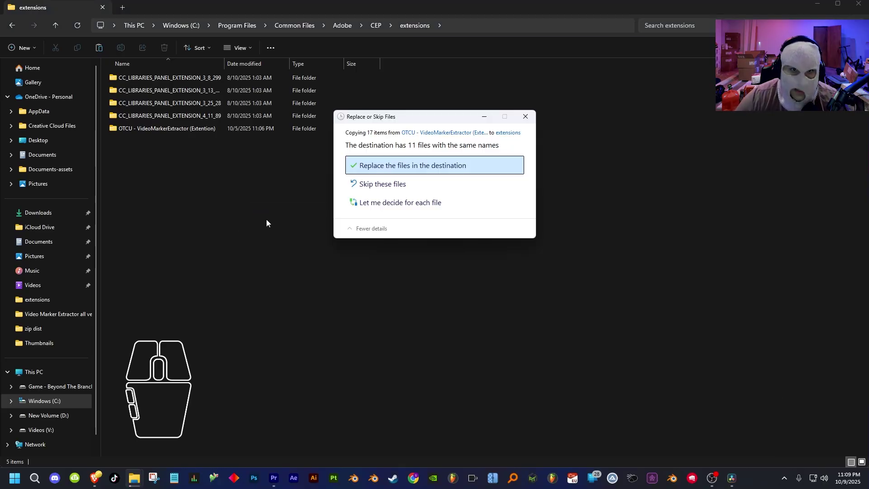
pyautogui.click(533, 119)
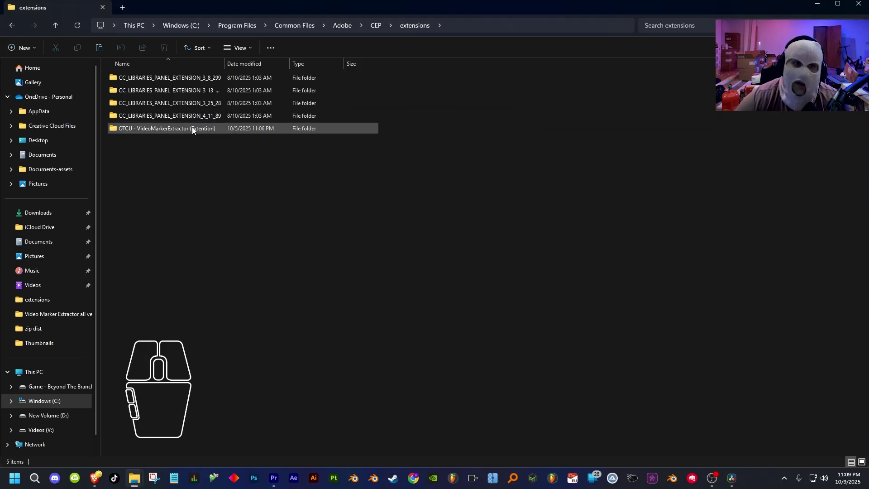
# - Switch to Premiere Pro and delete the "Using Obs Markers.mp4" clip with its audio from the Sequence 03 timeline
pyautogui.click(858, 4)
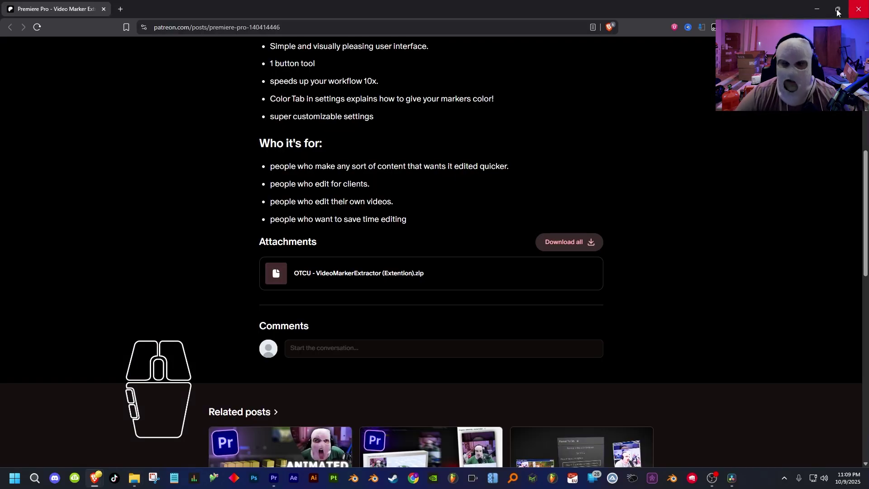
pyautogui.click(273, 478)
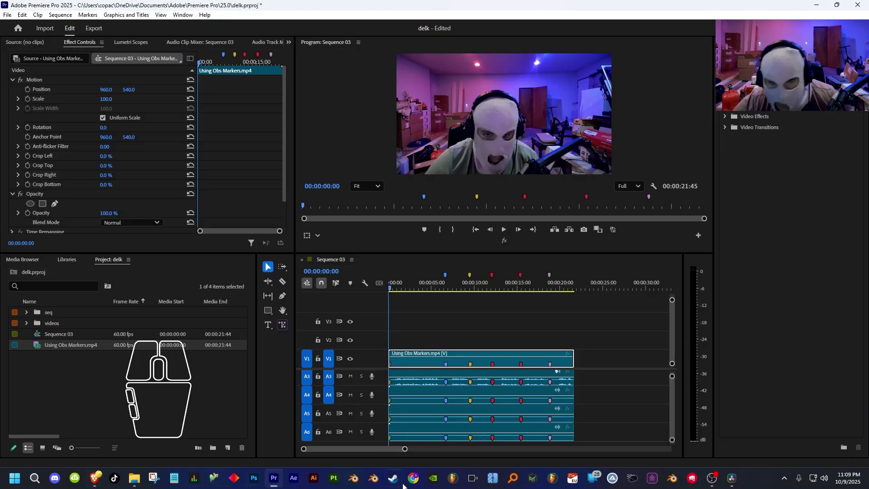
pyautogui.moveTo(448, 317); pyautogui.dragTo(550, 431)
pyautogui.press('BackSpace')
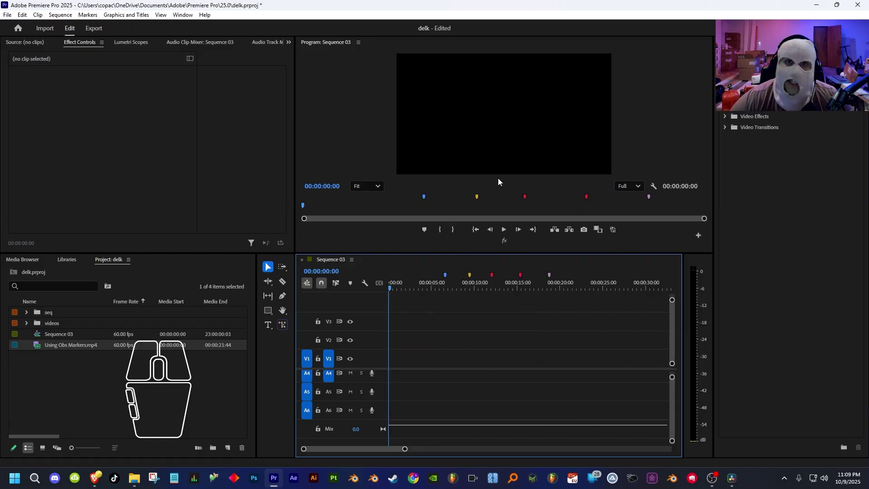
# - Open the Video Marker Extractor extension, enlarge its floating panel and dock it below the Effects panel
pyautogui.click(184, 15)
pyautogui.moveTo(190, 53)
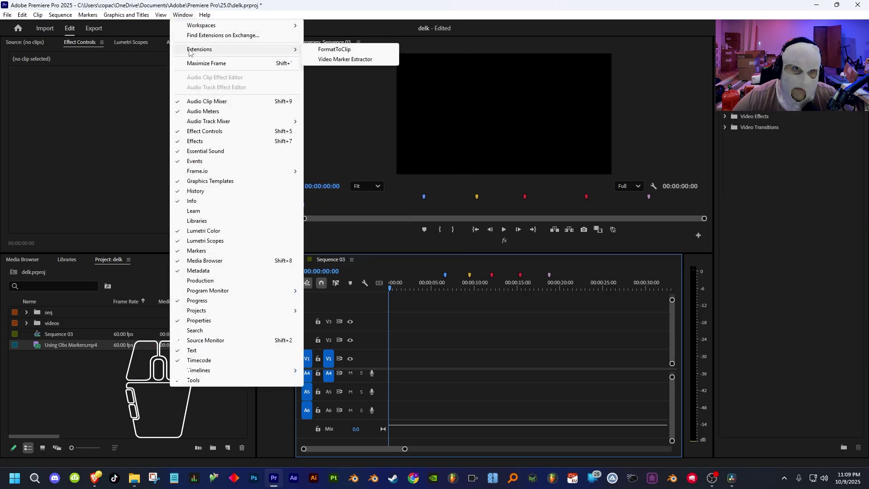
pyautogui.click(346, 60)
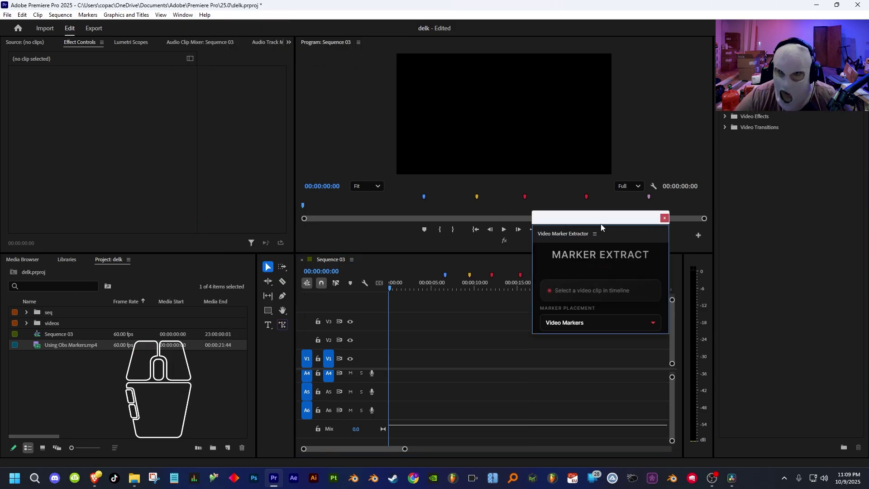
pyautogui.moveTo(597, 217); pyautogui.dragTo(400, 60)
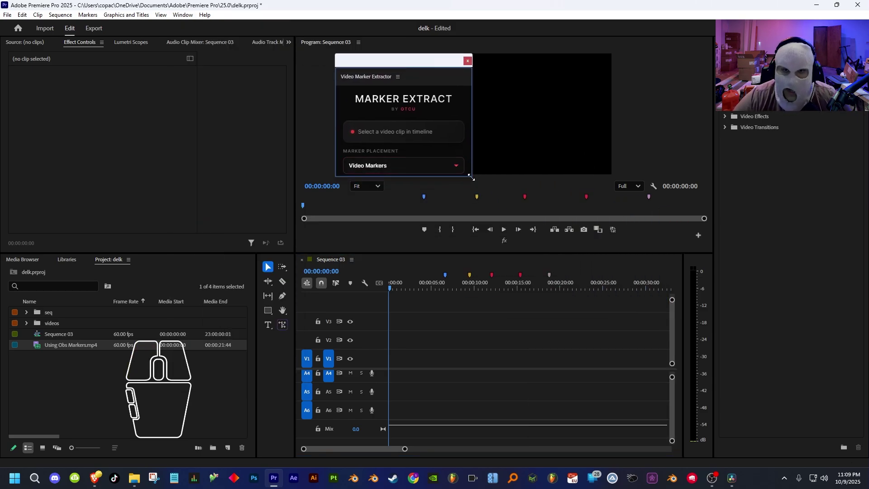
pyautogui.moveTo(471, 175)
pyautogui.mouseDown()
pyautogui.moveTo(614, 301)
pyautogui.moveTo(607, 312)
pyautogui.mouseUp()
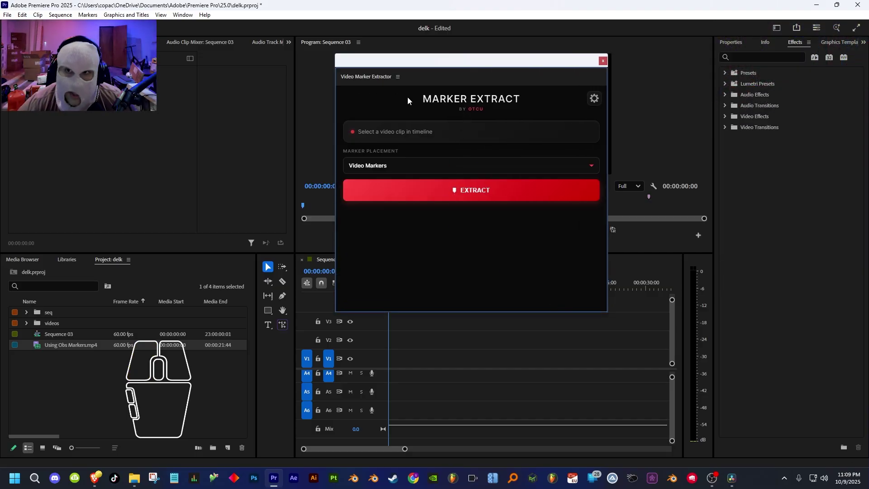
pyautogui.moveTo(379, 77)
pyautogui.mouseDown()
pyautogui.moveTo(516, 174)
pyautogui.moveTo(747, 442)
pyautogui.mouseUp()
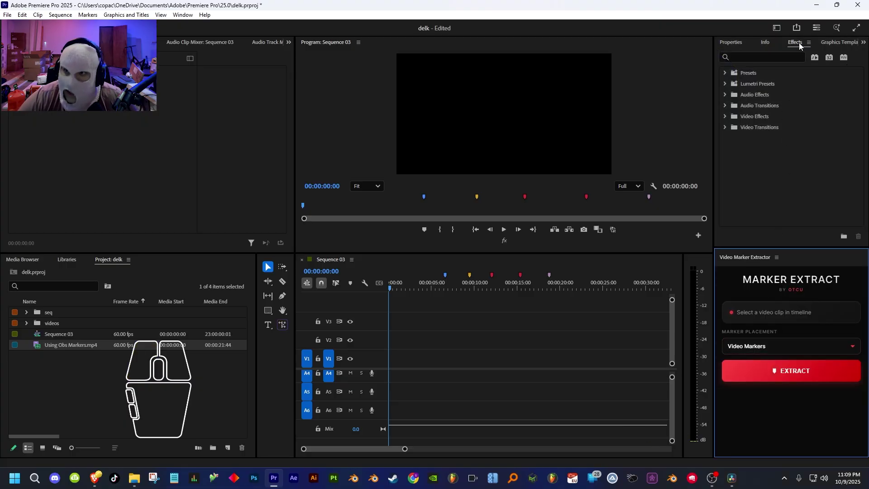
# - Move the Video Marker Extractor panel into the same group as the Effects panel and bring it to the front
pyautogui.moveTo(751, 257)
pyautogui.mouseDown()
pyautogui.moveTo(756, 81)
pyautogui.moveTo(766, 45)
pyautogui.mouseUp()
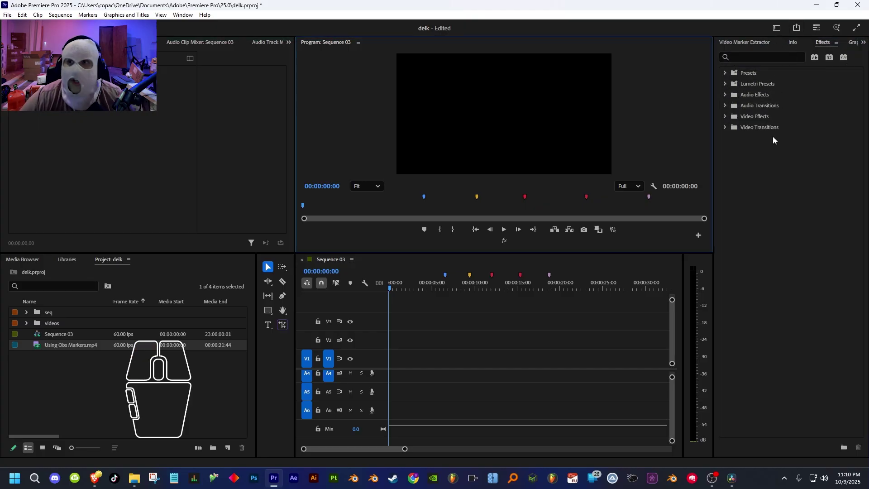
pyautogui.click(862, 44)
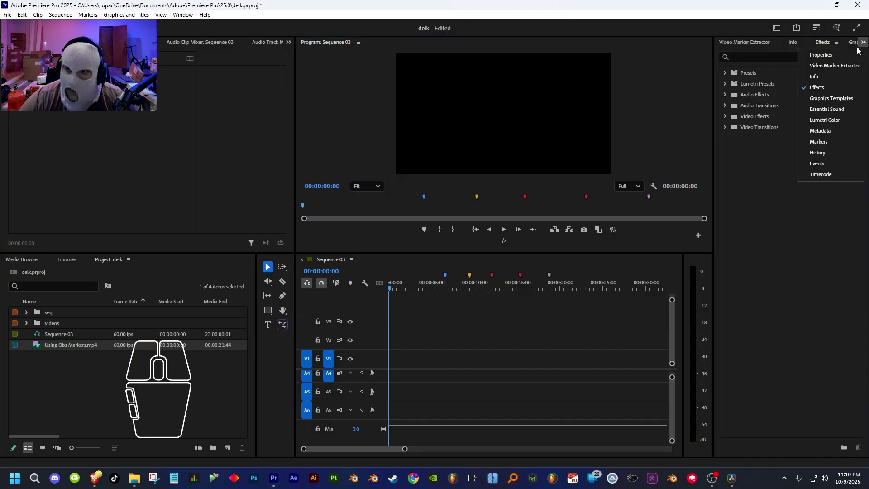
pyautogui.click(826, 66)
pyautogui.click(795, 156)
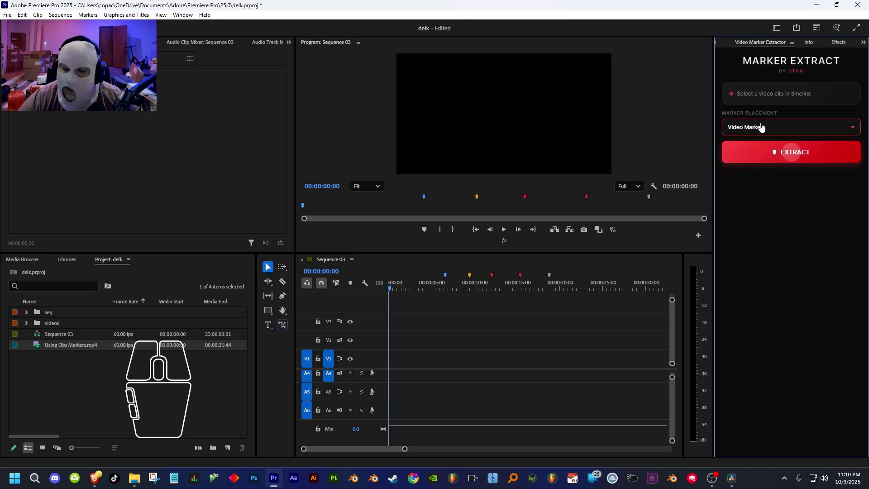
# - Dock the Video Marker Extractor panel below the Effects panel group again and show the Effects panel above it
pyautogui.moveTo(763, 43)
pyautogui.mouseDown()
pyautogui.moveTo(755, 462)
pyautogui.moveTo(820, 450)
pyautogui.moveTo(772, 438)
pyautogui.mouseUp()
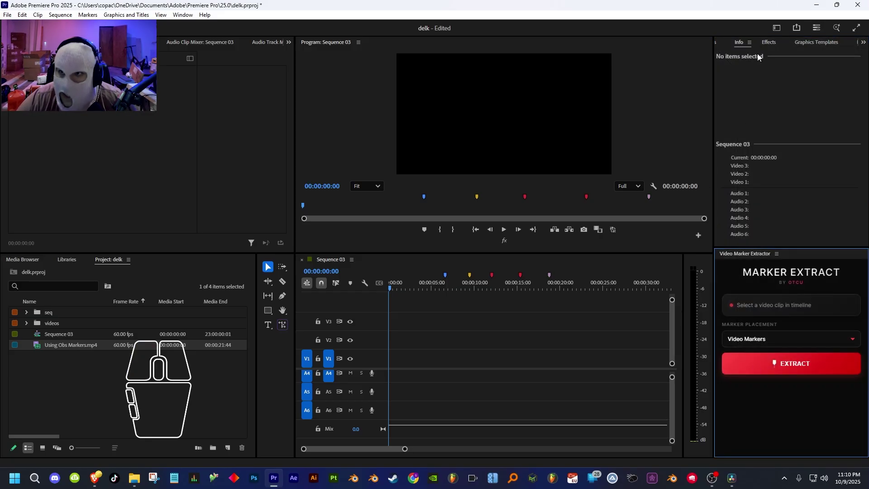
pyautogui.click(769, 42)
pyautogui.click(776, 435)
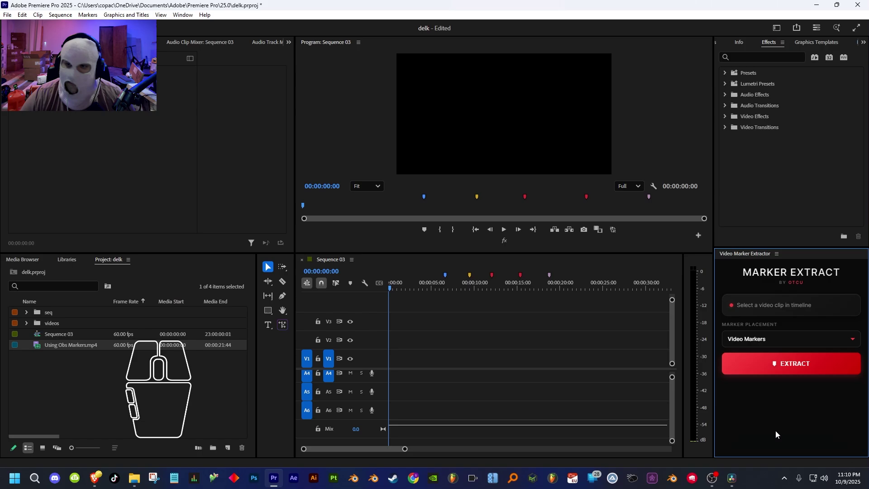
# - Place "Using Obs Markers.mp4" at the start of the Sequence 03 timeline and clear the existing sequence and clip markers
pyautogui.moveTo(768, 247); pyautogui.dragTo(778, 239)
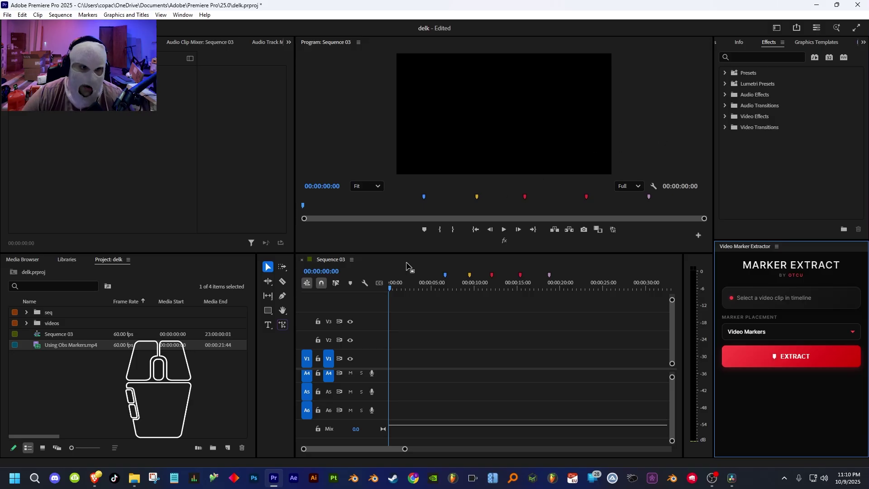
pyautogui.moveTo(80, 353); pyautogui.dragTo(479, 357)
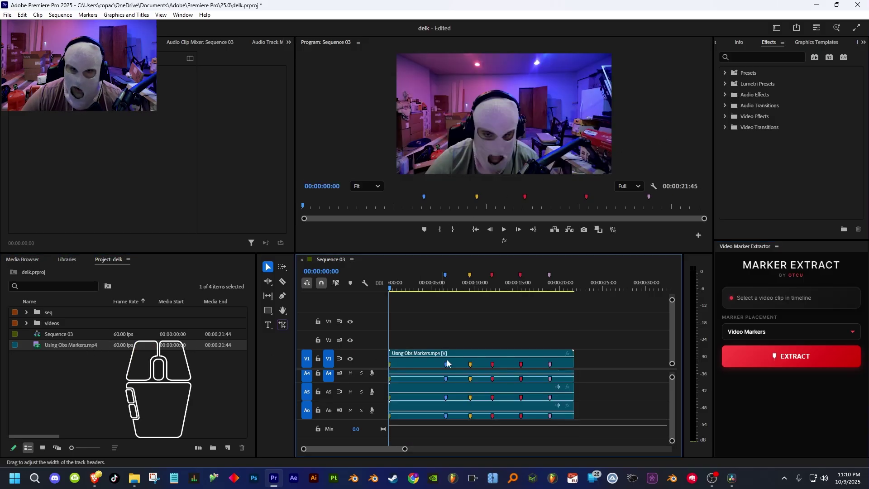
pyautogui.rightClick(437, 294)
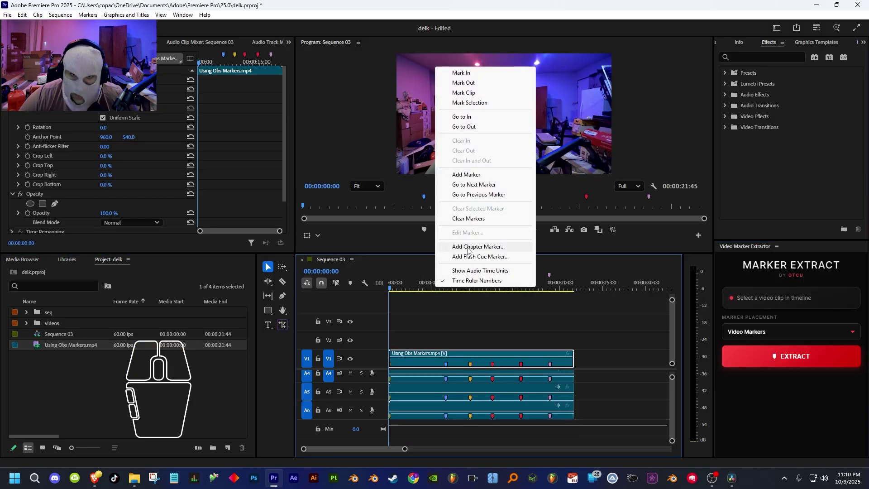
pyautogui.click(457, 219)
pyautogui.rightClick(438, 292)
pyautogui.click(457, 217)
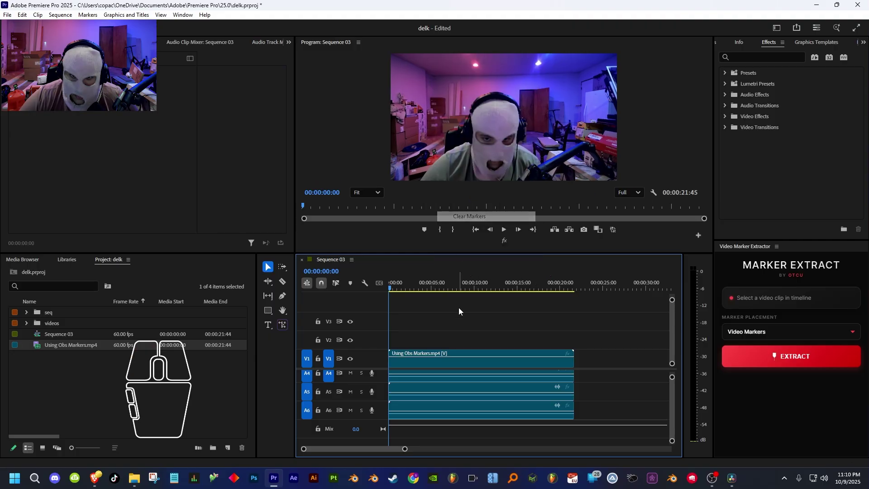
# - Extract the markers of the "Using Obs Markers.mp4" clip with the marker placement set to Timeline Markers
pyautogui.click(457, 354)
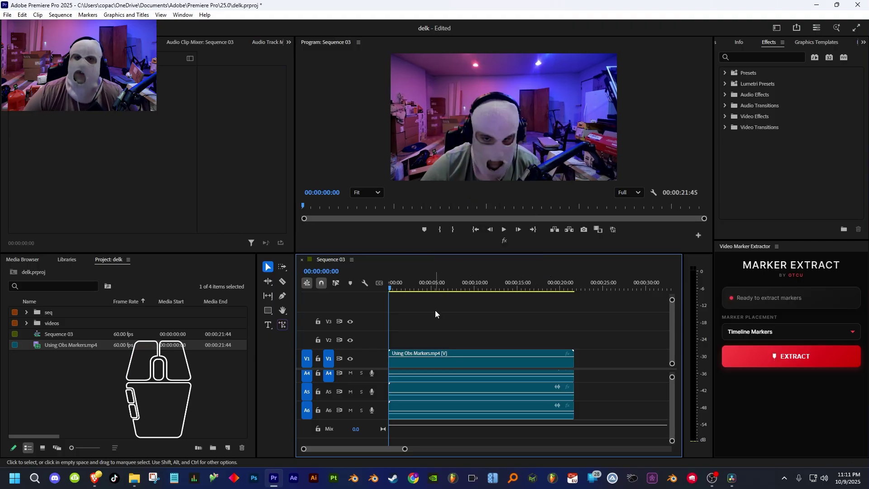
pyautogui.click(425, 362)
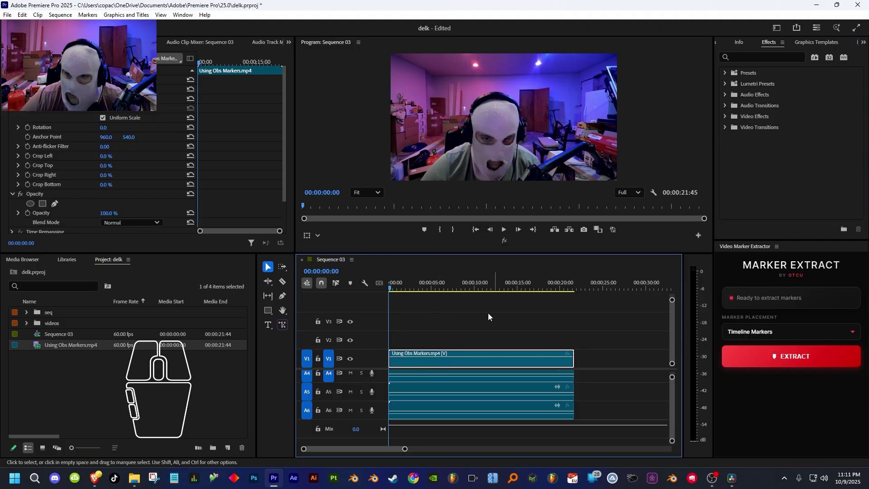
pyautogui.click(765, 332)
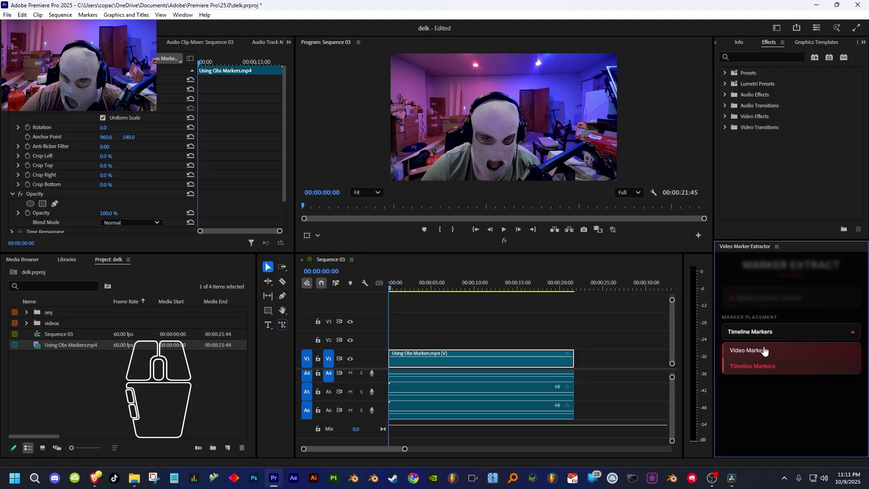
pyautogui.click(761, 366)
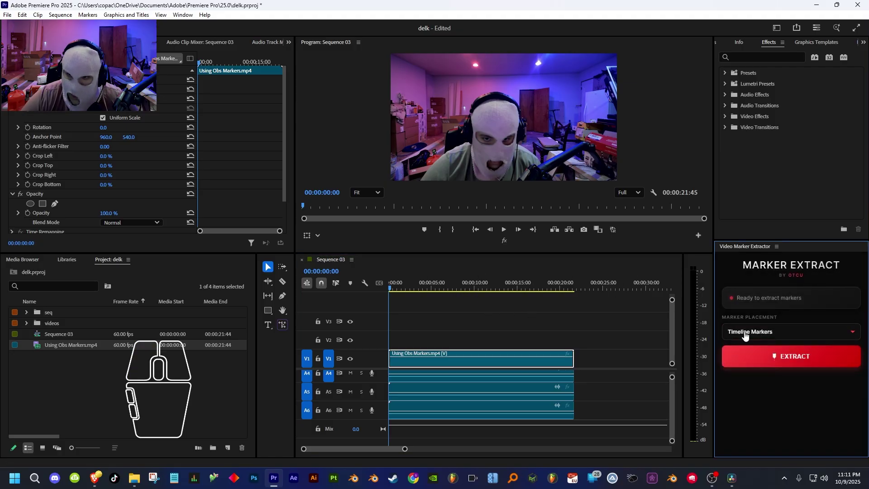
pyautogui.click(771, 360)
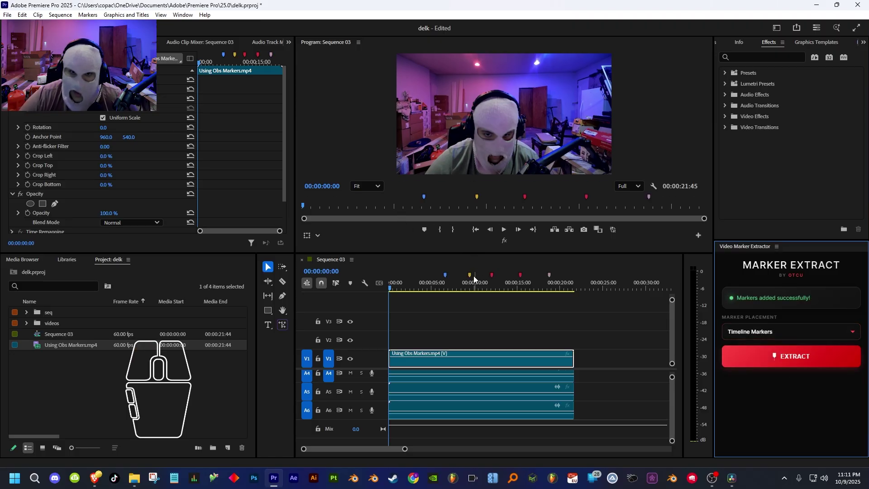
pyautogui.moveTo(474, 278)
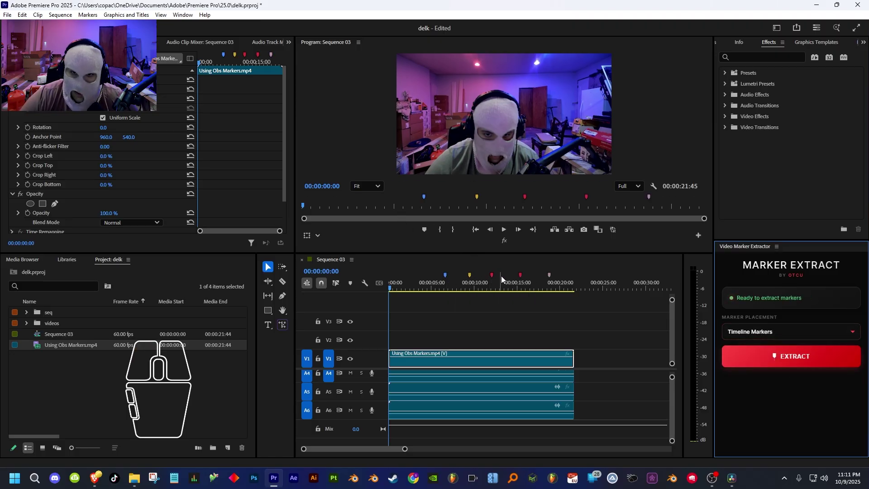
# - Set the marker placement to Video Markers and extract the markers onto the selected clip
pyautogui.click(749, 332)
pyautogui.click(749, 351)
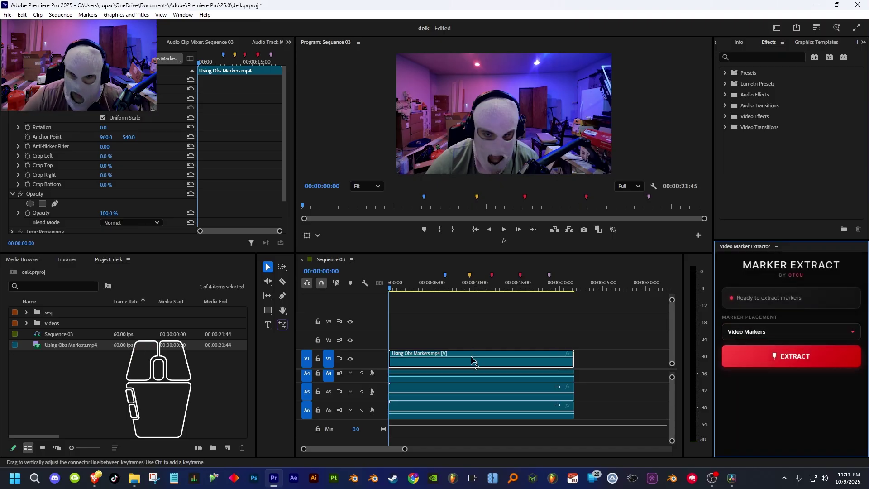
pyautogui.click(761, 357)
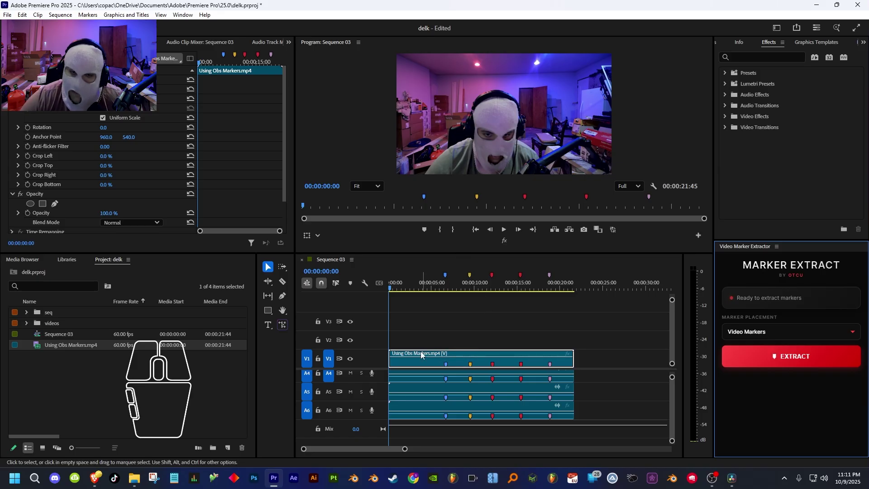
# - Clear all markers from Sequence 03 and from the "Using Obs Markers.mp4" clip
pyautogui.click(452, 337)
pyautogui.rightClick(441, 288)
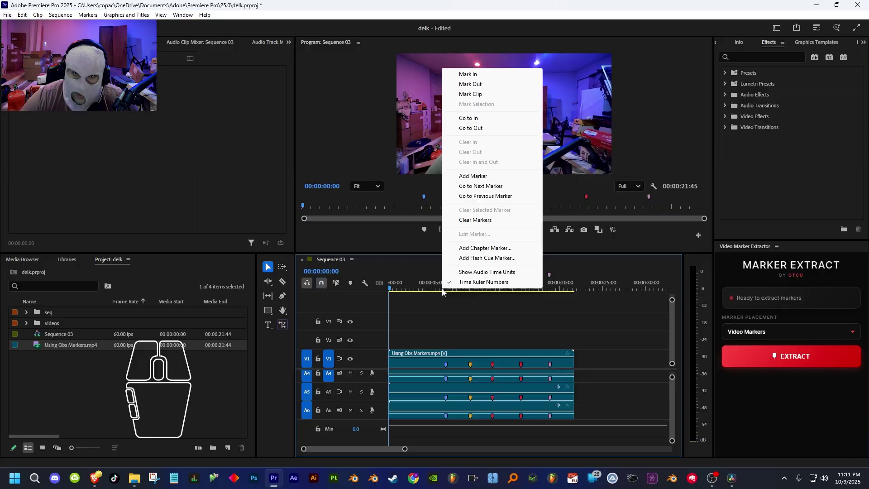
pyautogui.click(475, 220)
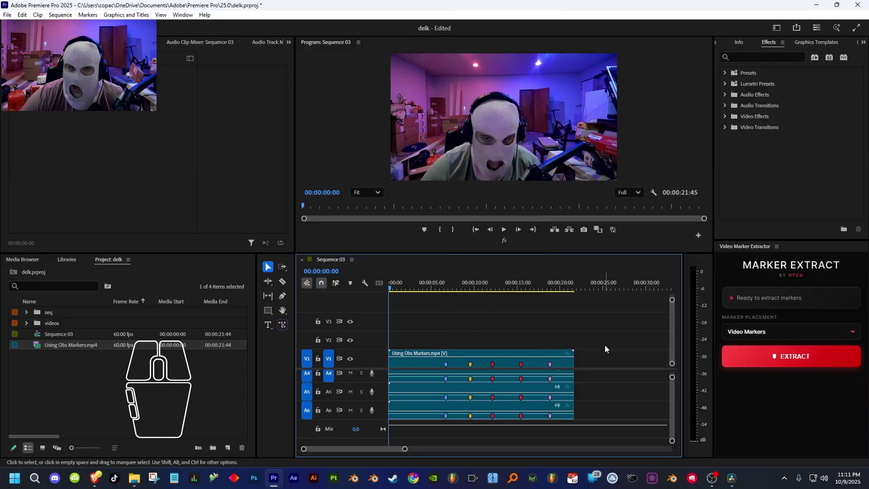
pyautogui.click(454, 362)
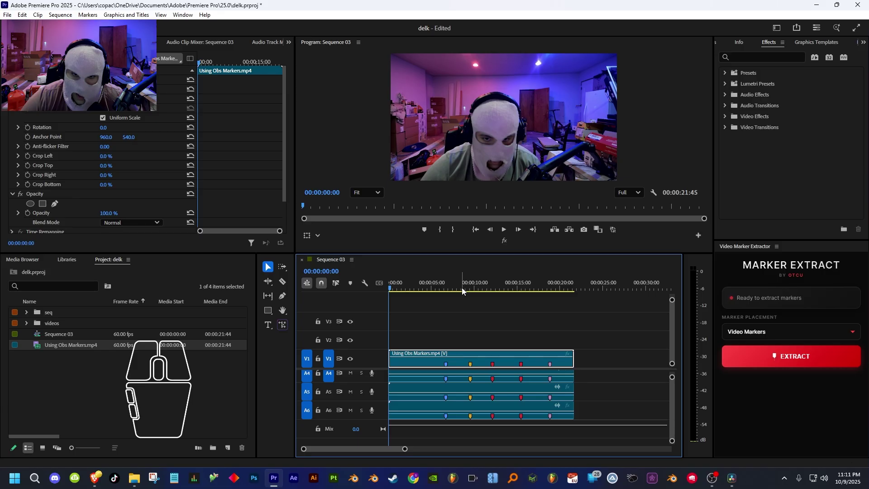
pyautogui.click(448, 334)
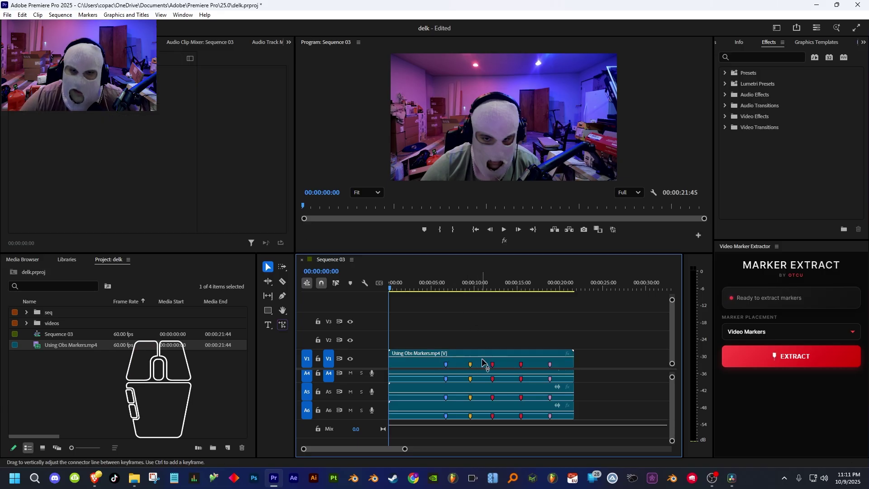
pyautogui.rightClick(445, 286)
pyautogui.click(471, 218)
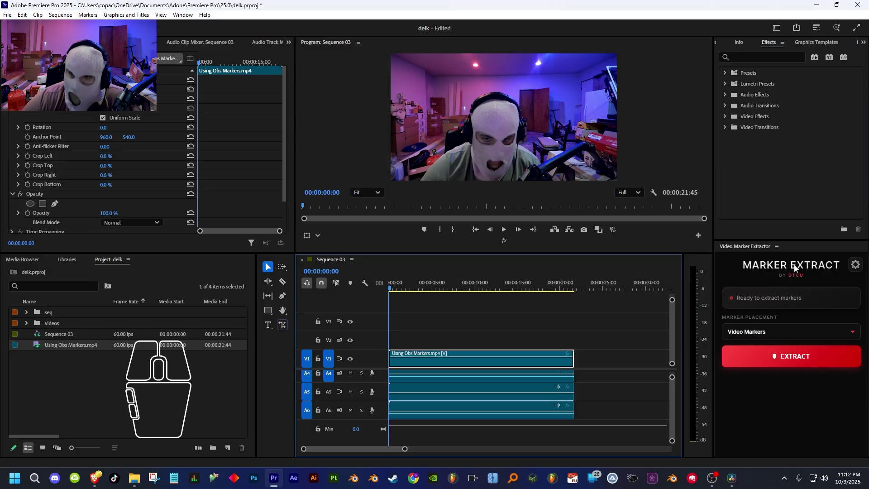
# - Make the Video Marker Extractor panel taller, enable Extend Markers in its settings and set Marker Duration to 1 second
pyautogui.click(854, 266)
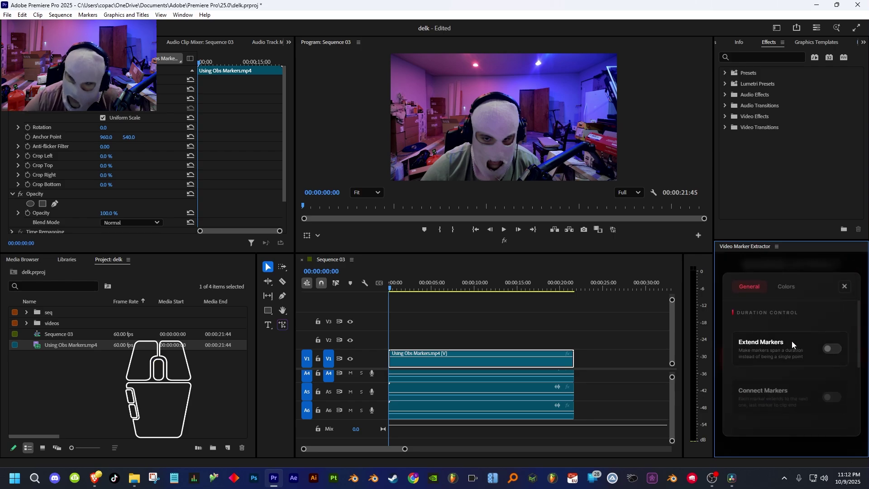
pyautogui.moveTo(765, 241); pyautogui.dragTo(766, 172)
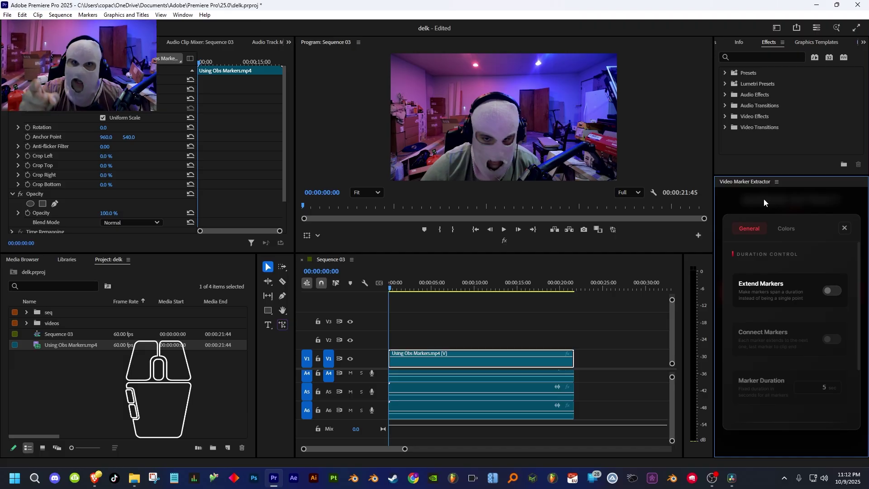
pyautogui.click(831, 290)
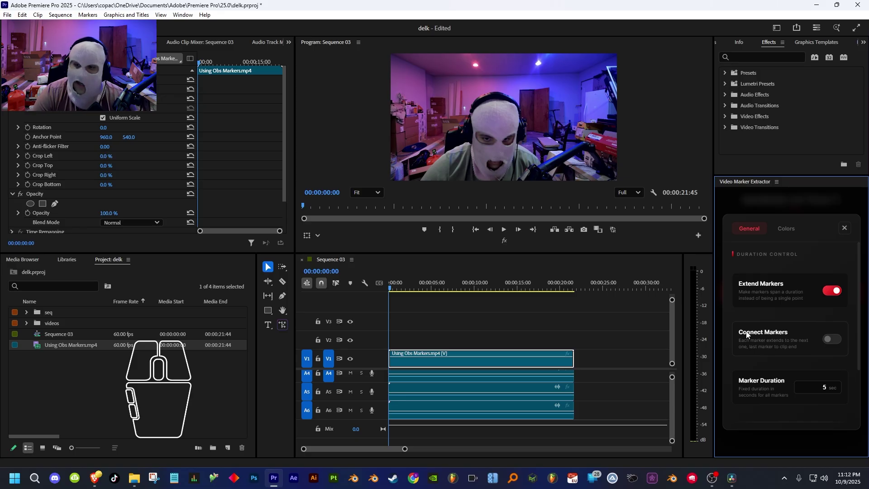
pyautogui.click(819, 386)
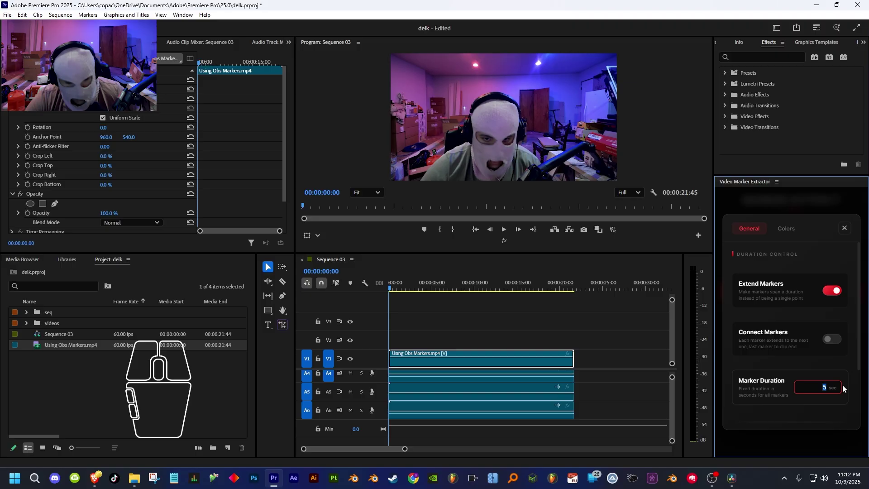
pyautogui.write('1')
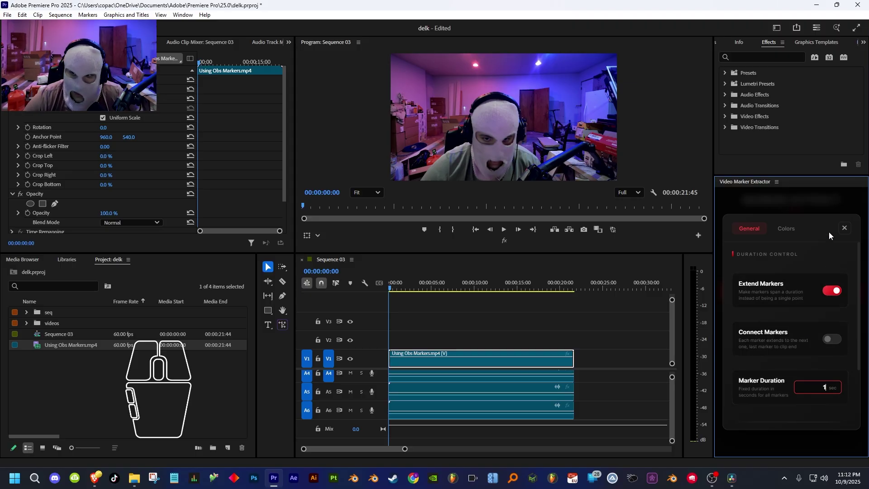
pyautogui.click(845, 231)
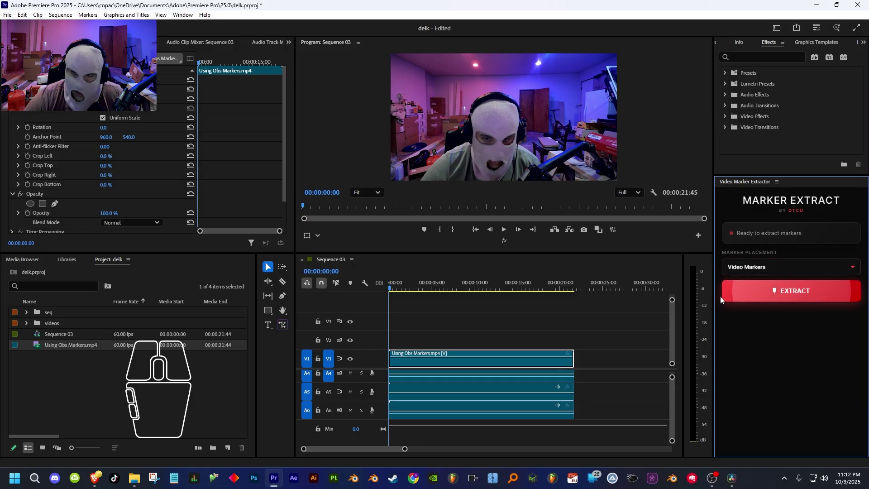
# - Extract the clip's markers as Timeline Markers and inspect the duration of the "Clutch moment" marker
pyautogui.click(752, 267)
pyautogui.click(742, 301)
pyautogui.click(771, 290)
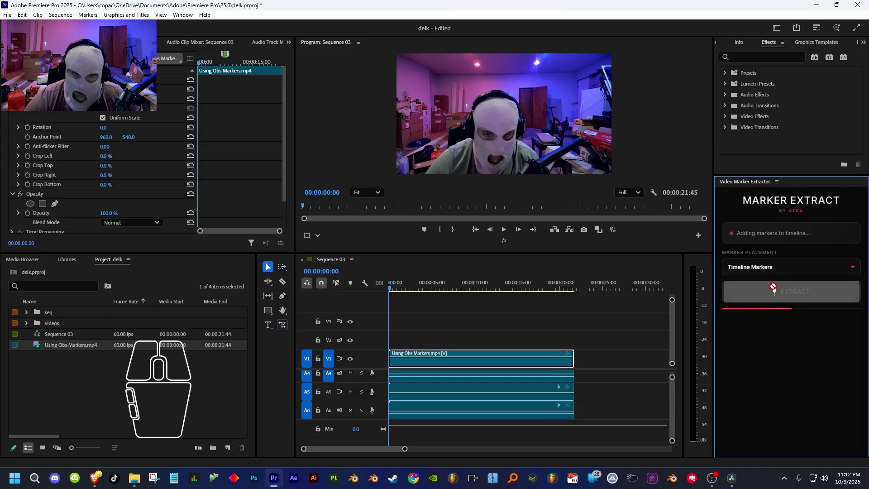
pyautogui.keyDown('alt'); pyautogui.scroll(2, 474, 280); pyautogui.keyUp('alt')
pyautogui.keyDown('alt'); pyautogui.scroll(1, 474, 280); pyautogui.keyUp('alt')
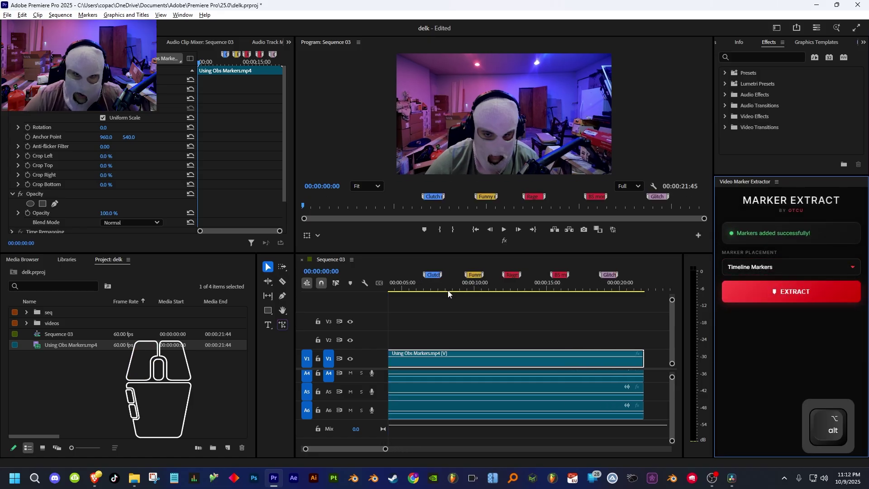
pyautogui.moveTo(425, 276)
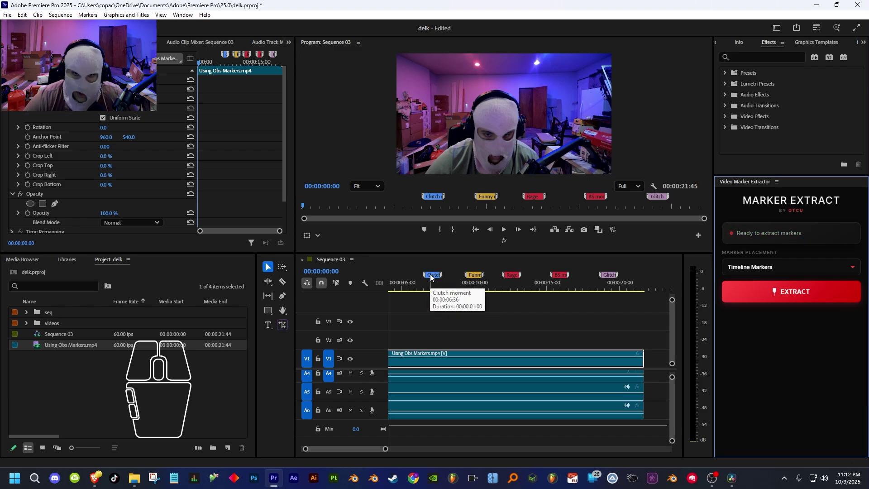
pyautogui.keyDown('alt'); pyautogui.scroll(-2, 539, 297); pyautogui.keyUp('alt')
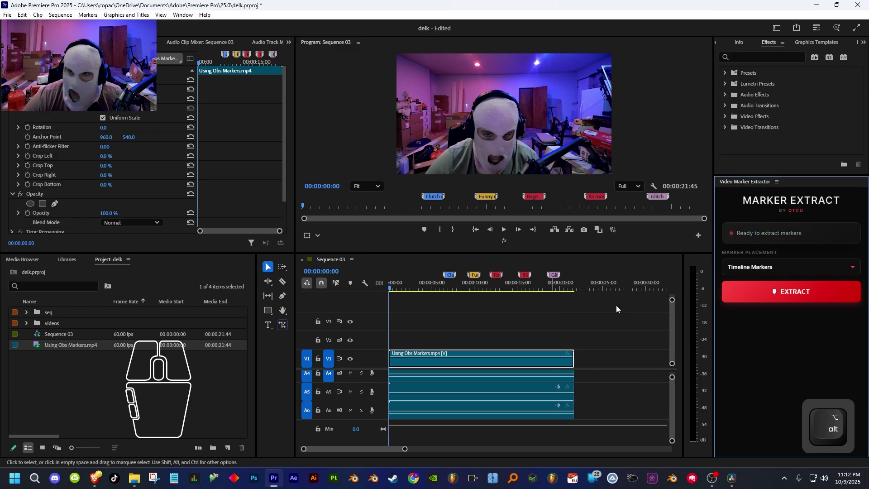
# - Enable Connect Markers in the extension's general settings and close the settings
pyautogui.click(862, 200)
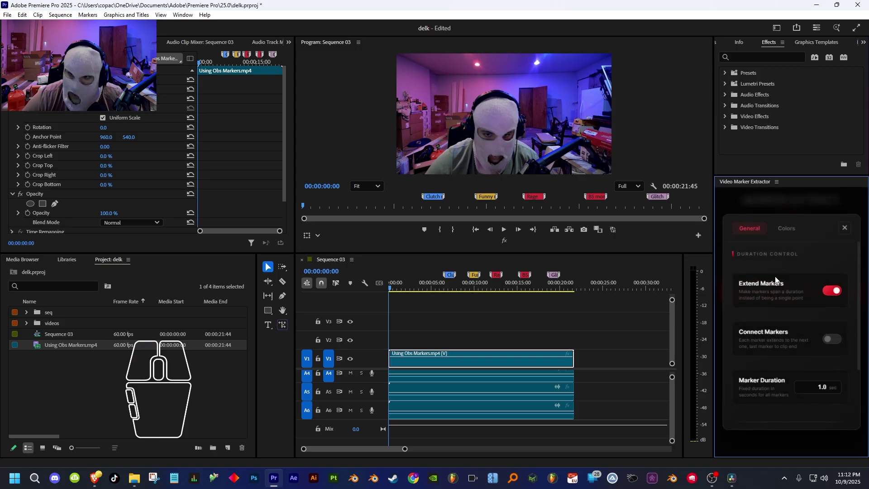
pyautogui.click(831, 344)
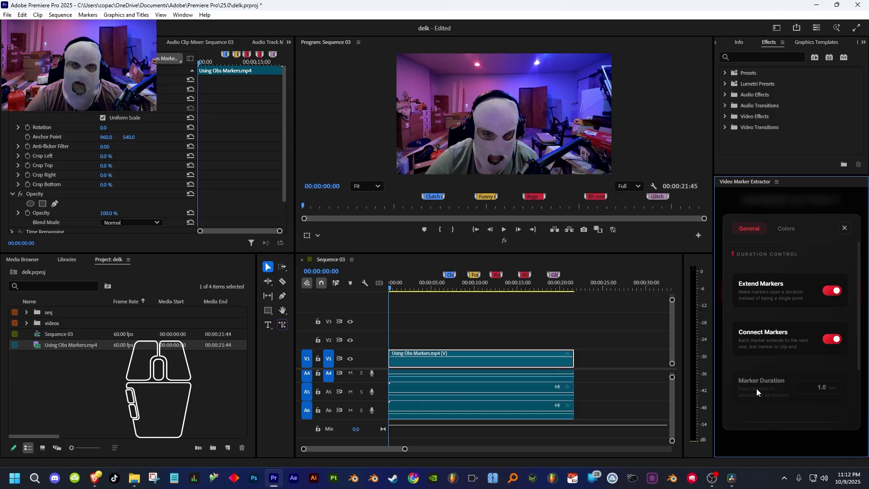
pyautogui.click(843, 226)
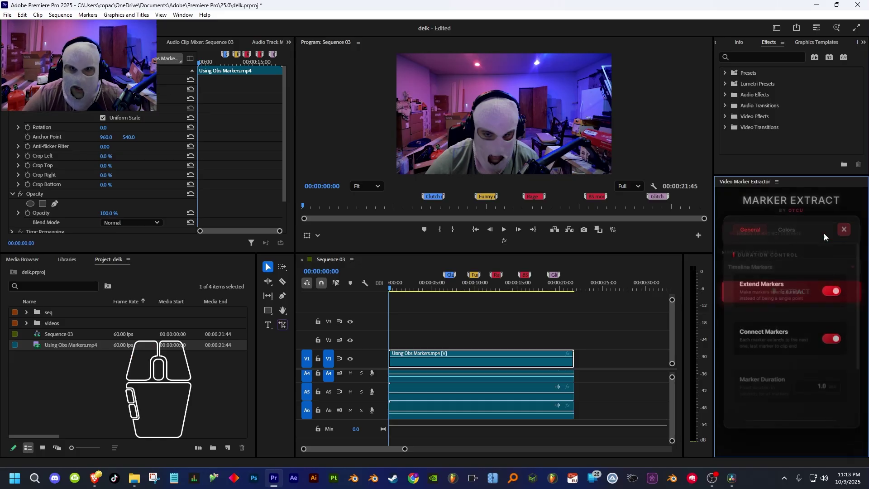
# - Clear the Sequence 03 markers and extract the clip's connected markers to the timeline again
pyautogui.rightClick(434, 291)
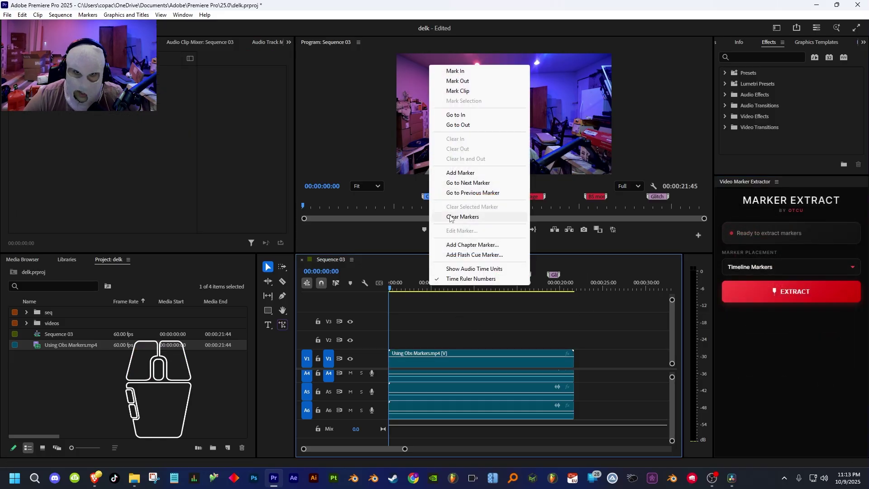
pyautogui.click(450, 216)
pyautogui.click(451, 365)
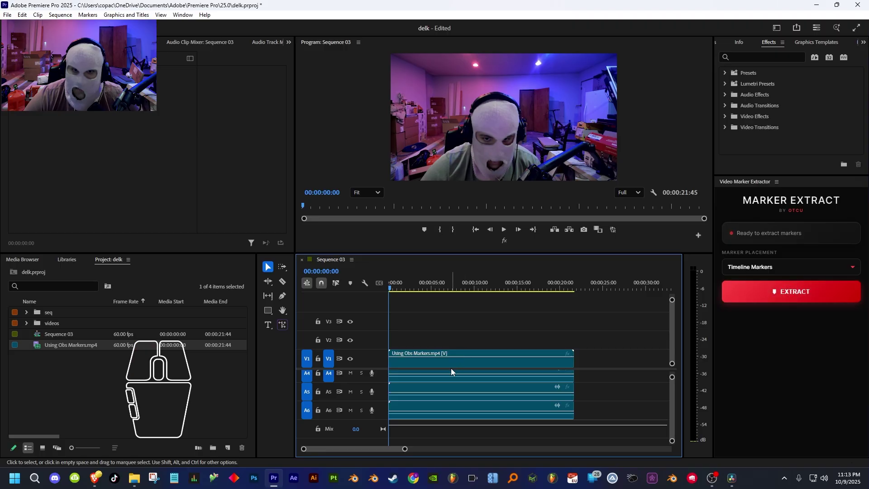
pyautogui.click(790, 292)
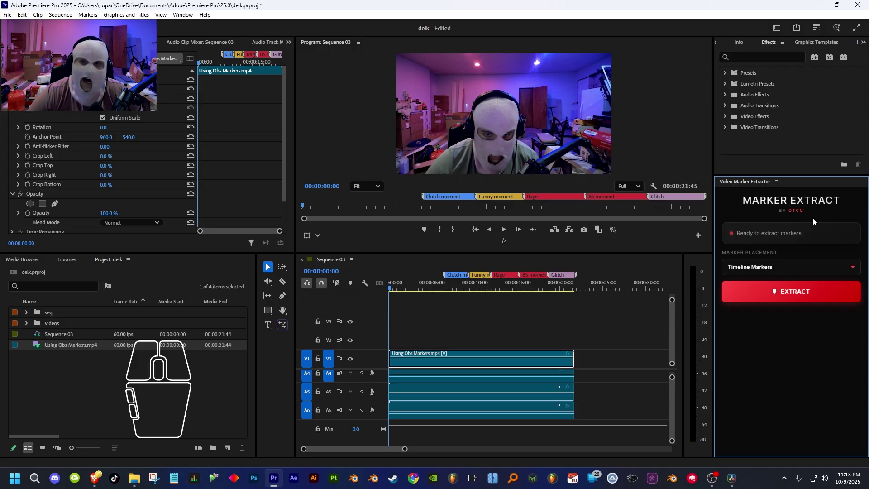
# - Enable the Keep OBS Start Marker import filter in the extension's general settings and close the settings
pyautogui.moveTo(814, 206)
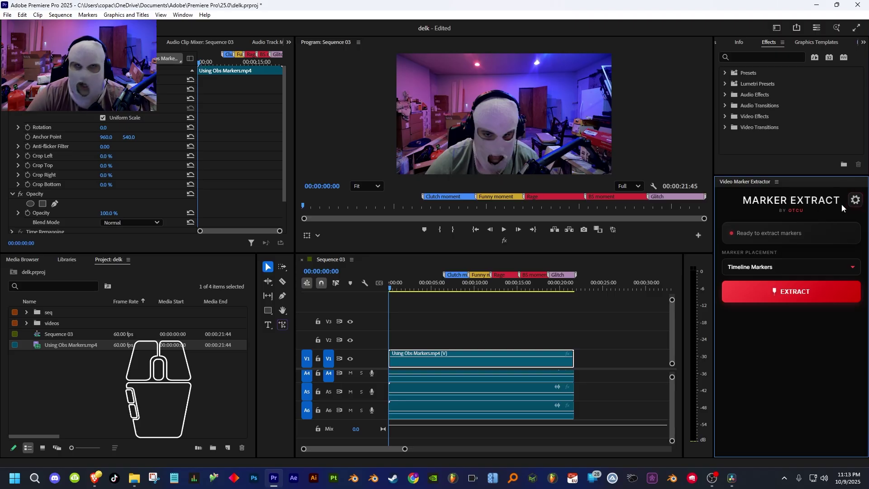
pyautogui.click(855, 200)
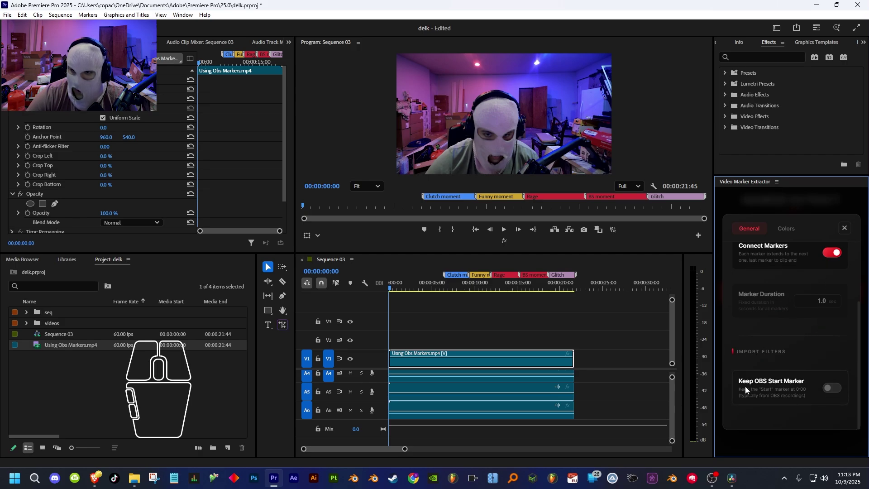
pyautogui.click(824, 387)
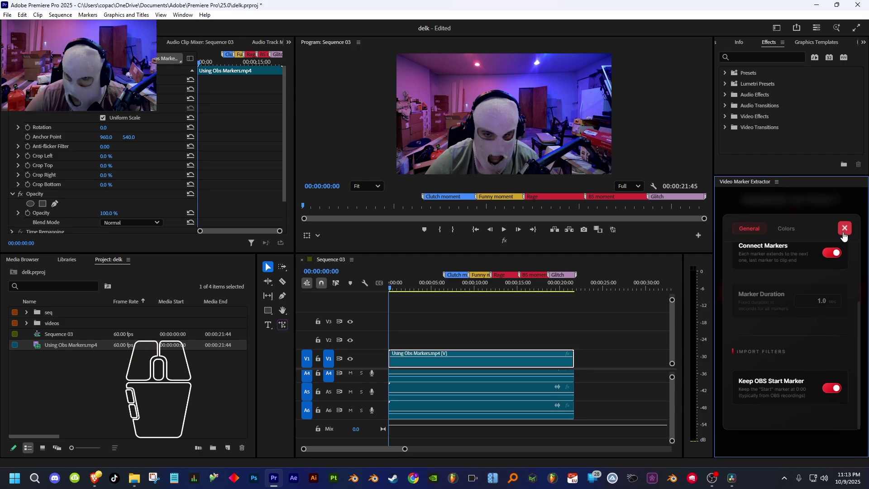
pyautogui.click(845, 228)
# - Clear all Sequence 03 markers and extract the clip's markers as Timeline Markers again, including the OBS start marker
pyautogui.rightClick(513, 285)
pyautogui.click(539, 215)
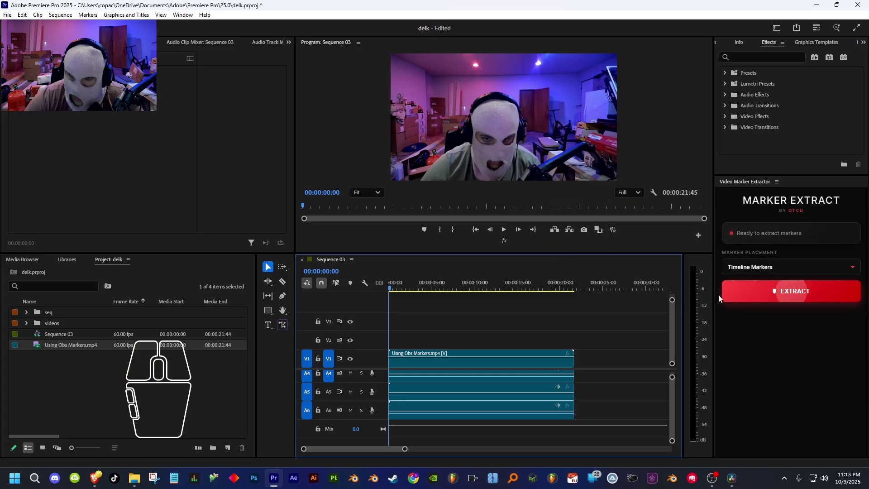
pyautogui.click(472, 354)
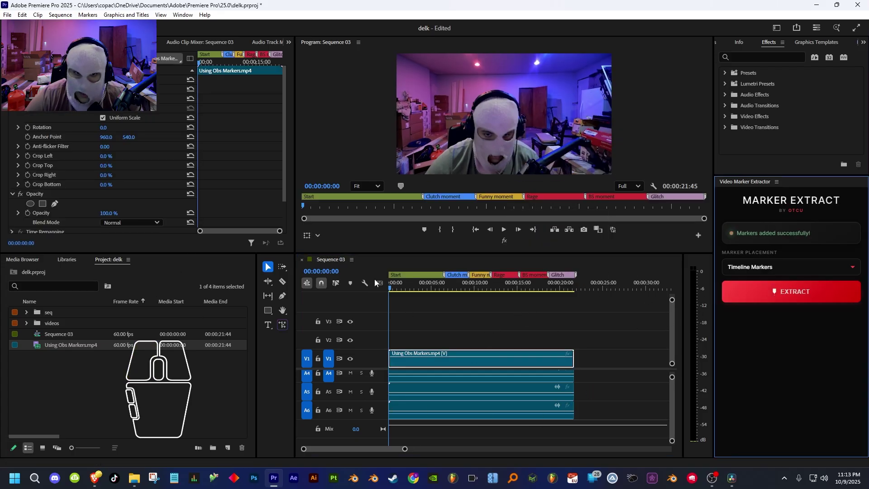
# - Switch Marker Placement to Video Markers and extract the markers onto the Using Obs Markers.mp4 clip
pyautogui.click(544, 339)
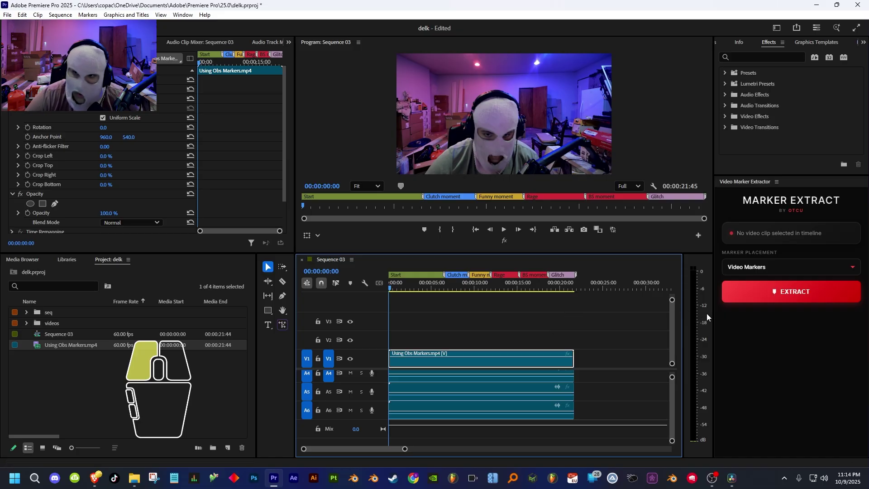
pyautogui.click(472, 354)
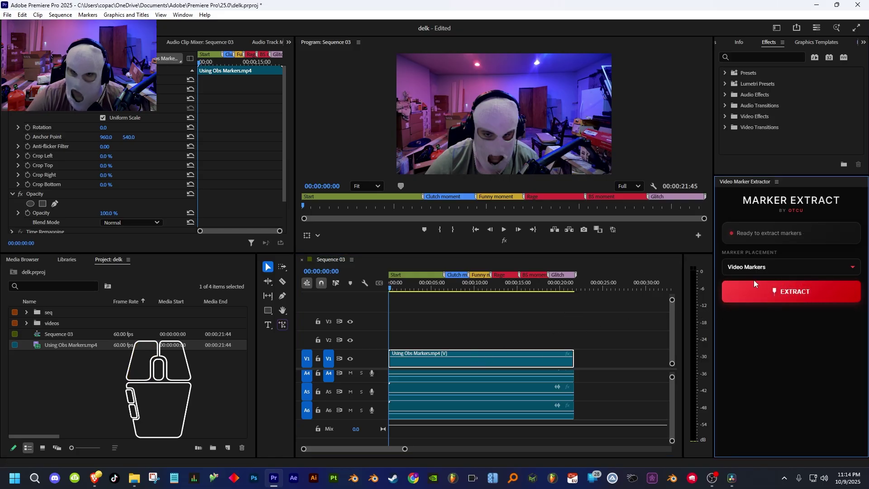
pyautogui.click(750, 299)
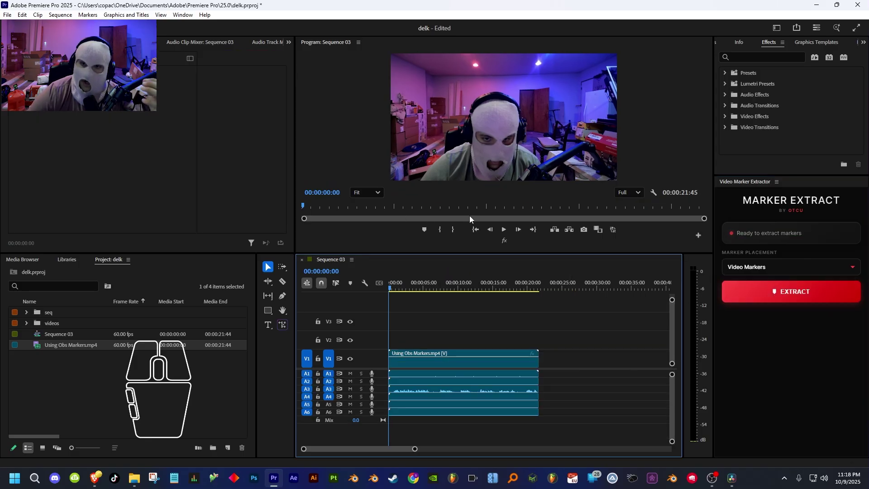
# - Choose Video Markers as the marker placement and split the Using Obs Markers.mp4 clip on all tracks at 00:00:08:09
pyautogui.click(766, 267)
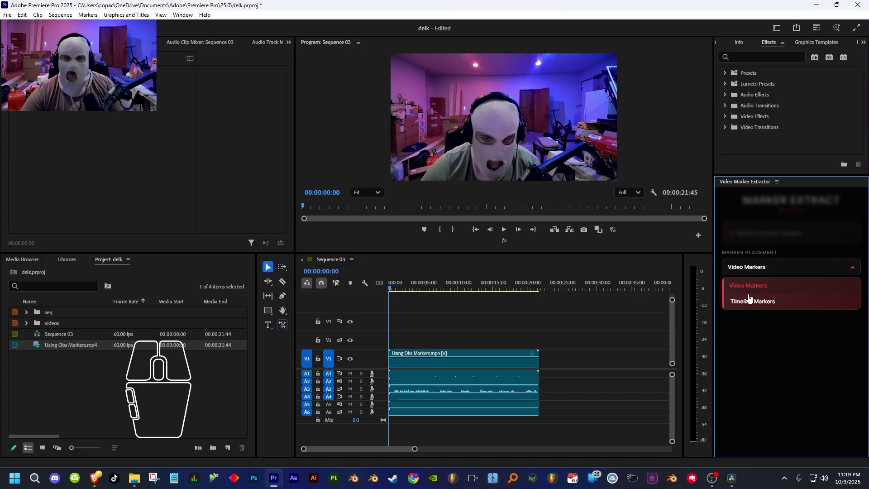
pyautogui.click(749, 286)
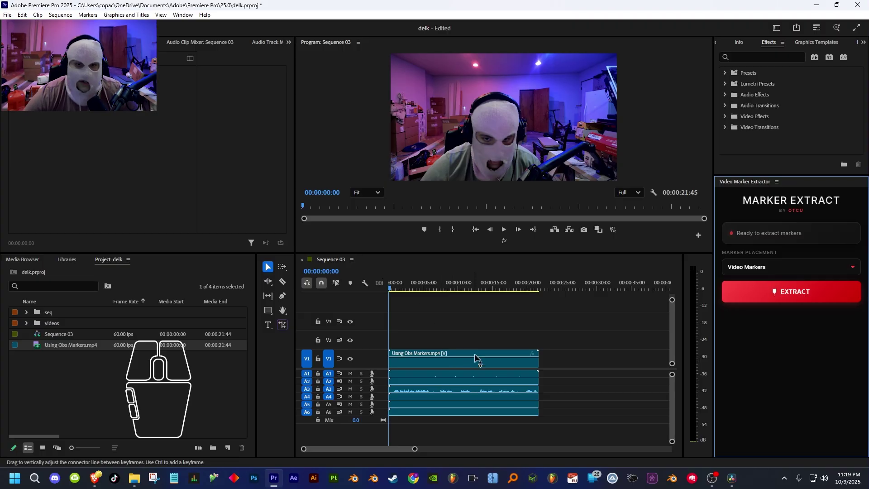
pyautogui.click(446, 286)
pyautogui.hotkey('ctrl', 'k')
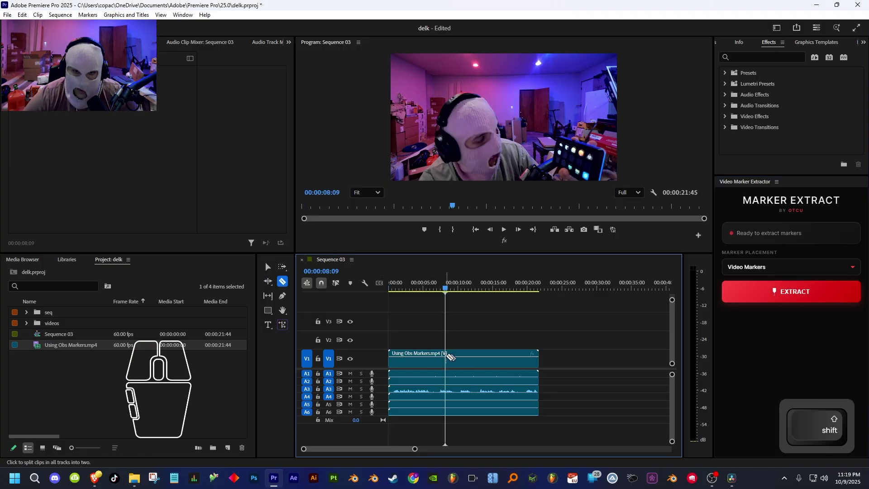
pyautogui.press('v')
pyautogui.click(479, 357)
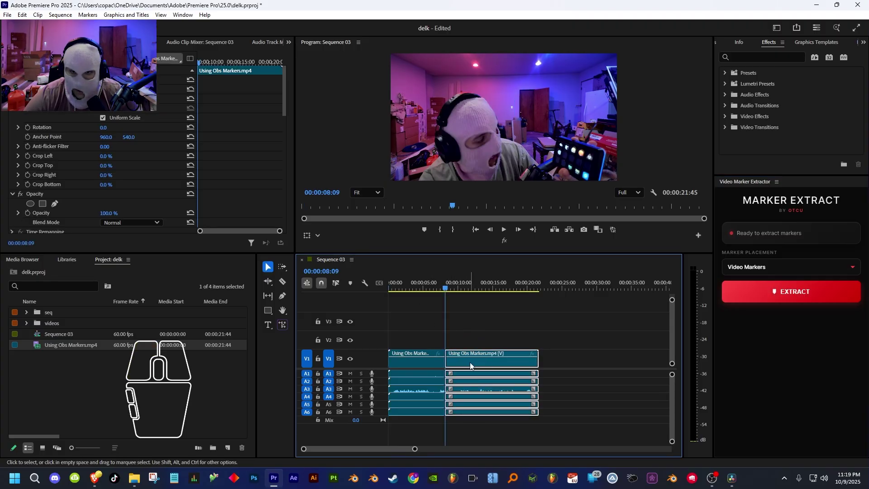
# - Shift the clip's second segment later on the timeline, shorten it and copy its video portion onto track V2
pyautogui.moveTo(473, 362); pyautogui.dragTo(529, 362)
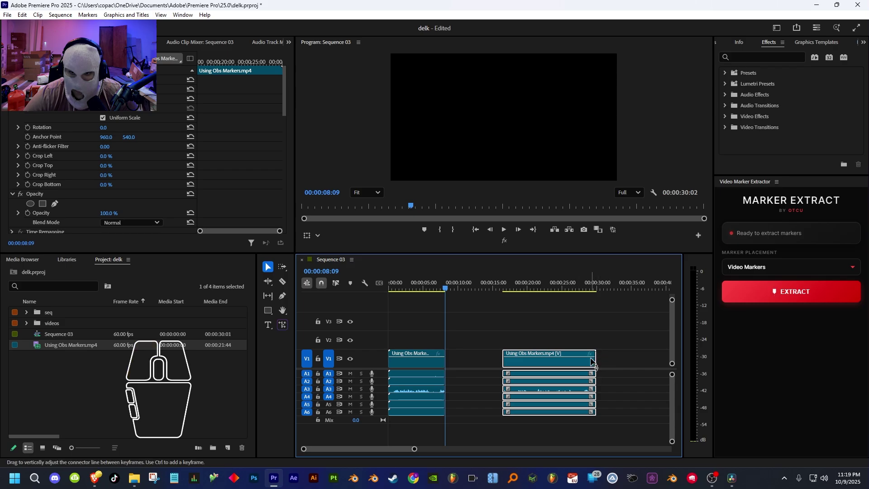
pyautogui.moveTo(595, 360); pyautogui.dragTo(529, 358)
pyautogui.click(514, 356)
pyautogui.scroll(-3, 487, 338)
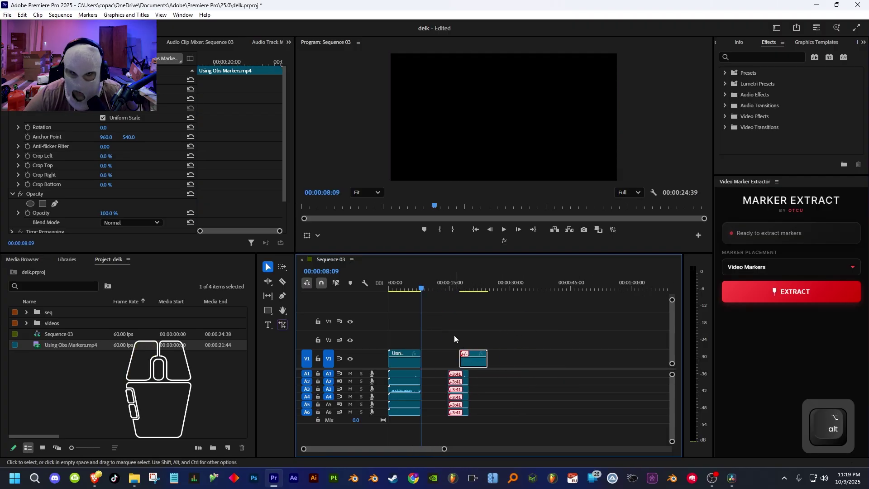
pyautogui.moveTo(474, 358); pyautogui.dragTo(442, 339)
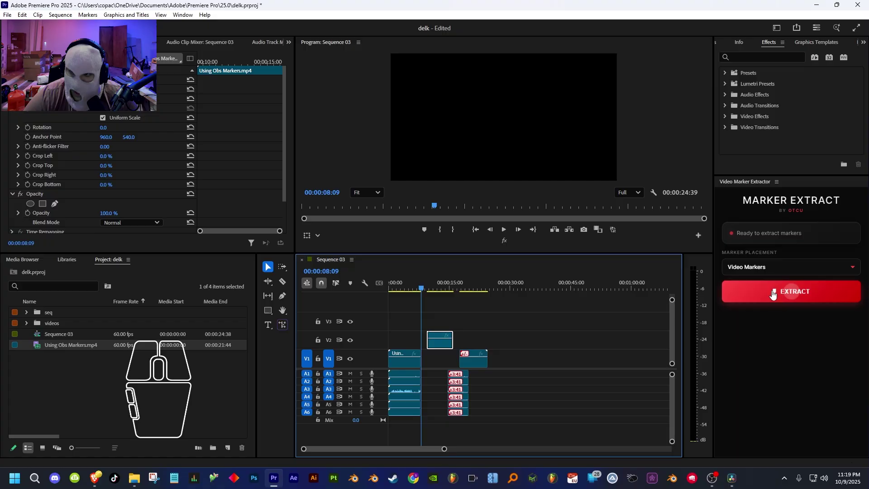
# - Extract the markers as Video Markers with the V2 segment selected, and examine the marked segments
pyautogui.click(791, 291)
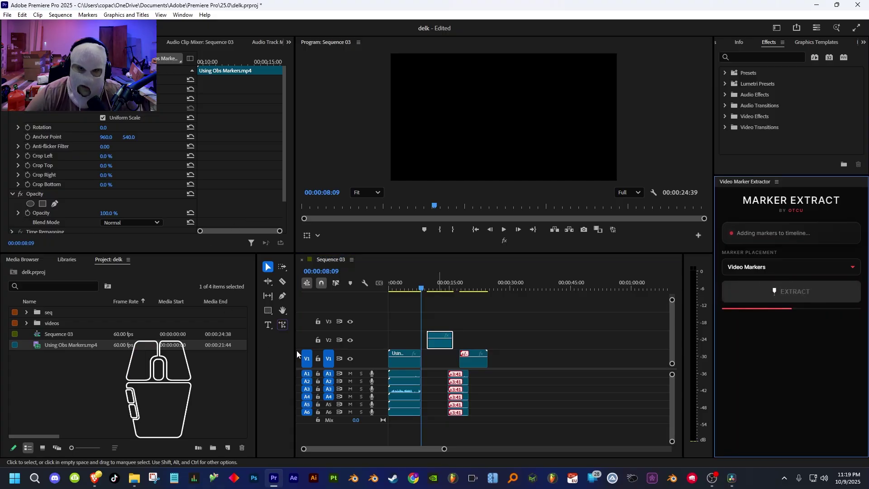
pyautogui.press('=')
pyautogui.press('=')
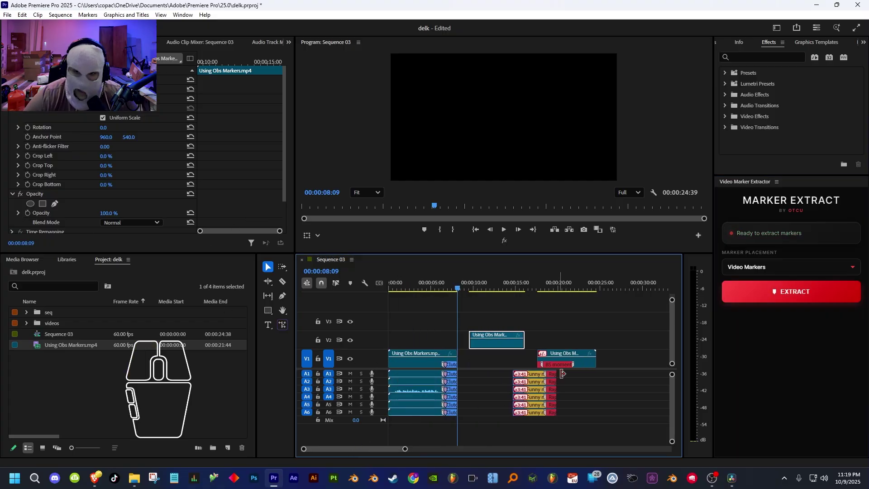
# - Move the copied short segment up to V4, and extend the first segment's video on V2 to the full clip length
pyautogui.moveTo(561, 358); pyautogui.dragTo(525, 303)
pyautogui.click(498, 347)
pyautogui.moveTo(423, 357); pyautogui.dragTo(639, 342)
pyautogui.scroll(-3, 639, 342)
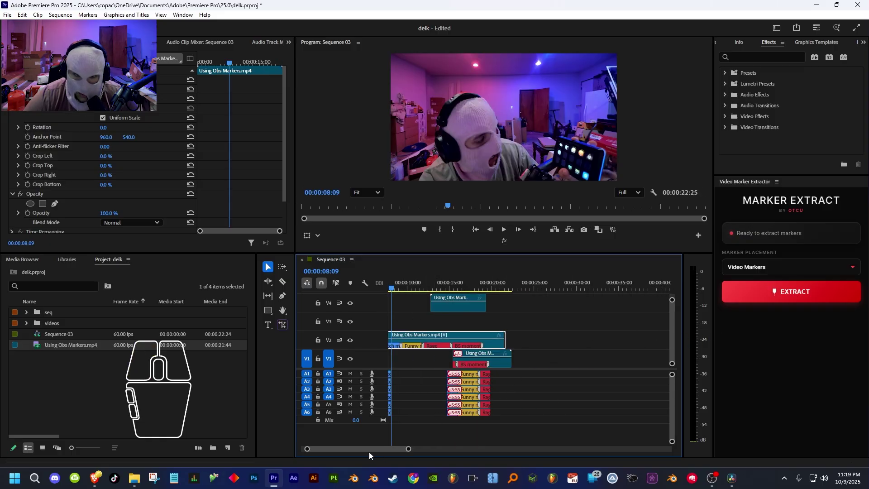
pyautogui.moveTo(369, 451); pyautogui.dragTo(334, 450)
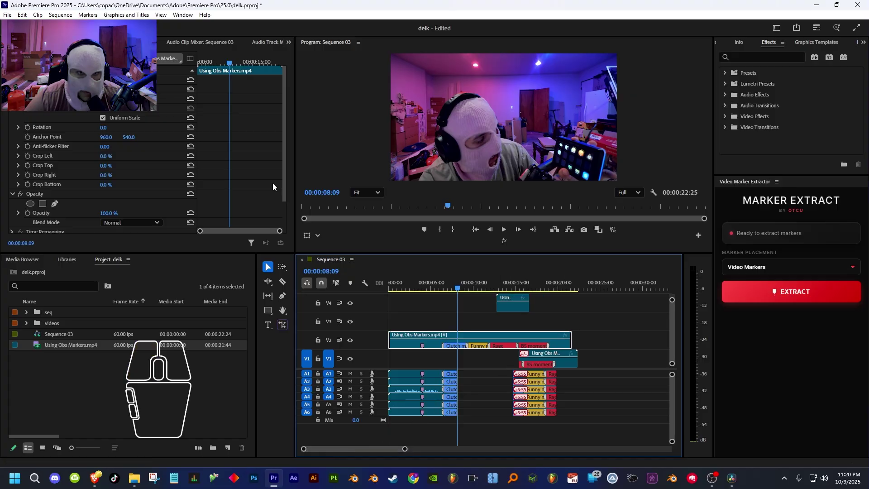
pyautogui.moveTo(281, 175); pyautogui.dragTo(278, 207)
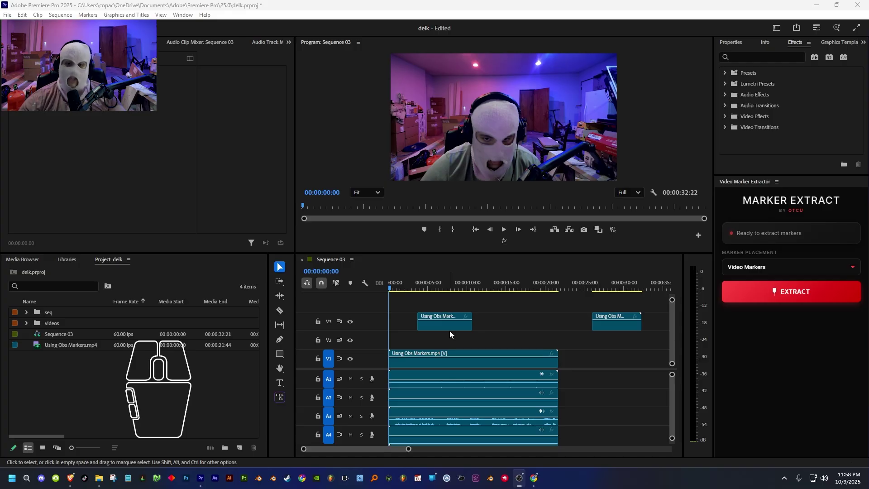
# - Extract Video Markers from the short V3 segment and examine the markers on the full V1 clip
pyautogui.click(450, 327)
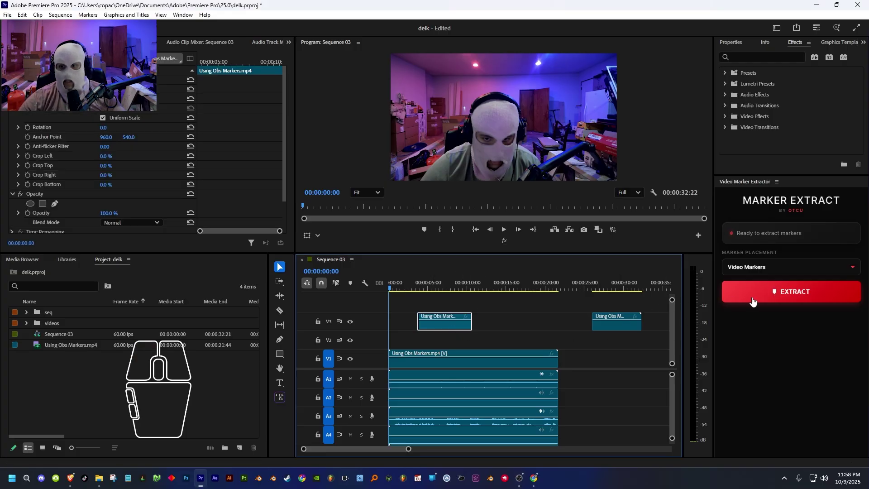
pyautogui.click(793, 292)
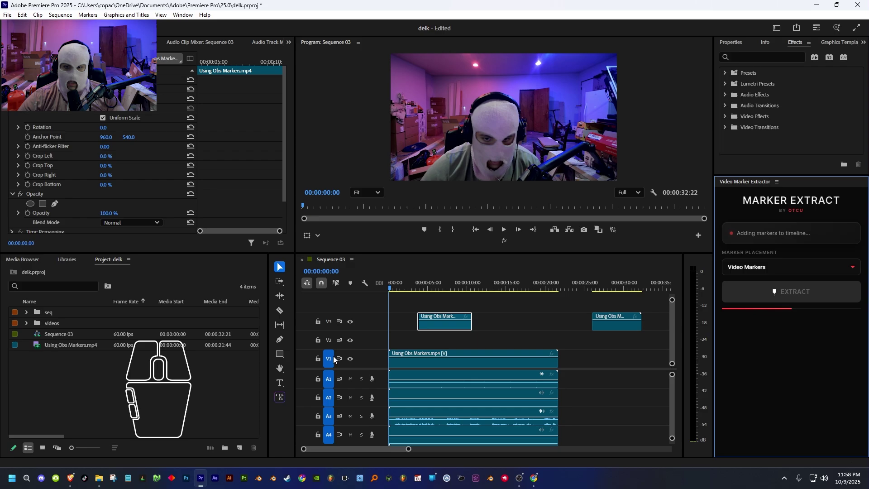
pyautogui.click(469, 362)
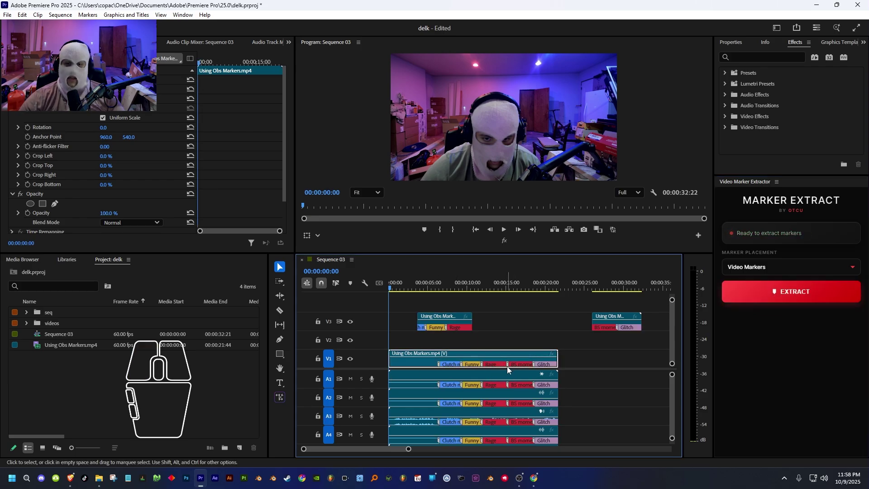
pyautogui.click(477, 335)
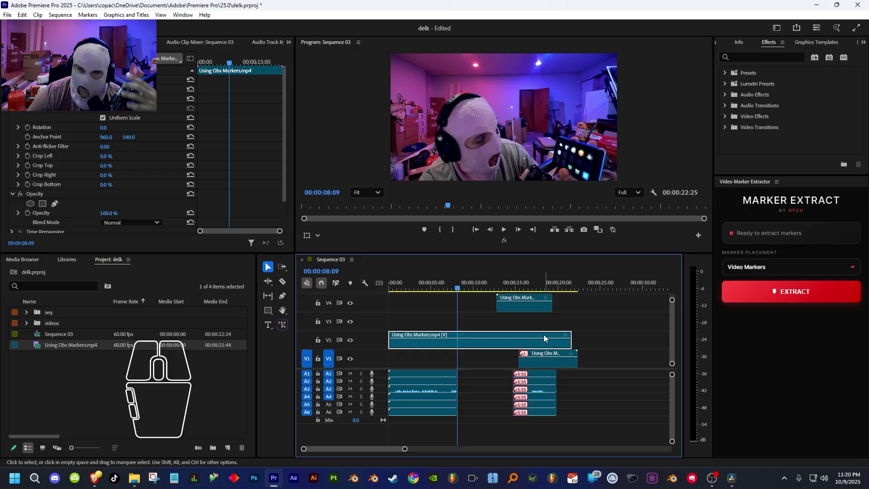
# - Extract Video Markers from the full-length V2 clip and extend the V4 segment to its full length
pyautogui.click(518, 321)
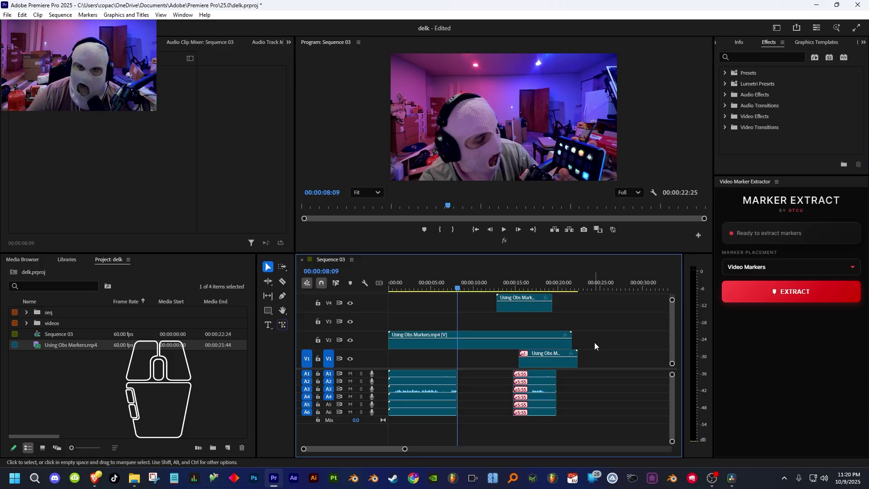
pyautogui.click(515, 344)
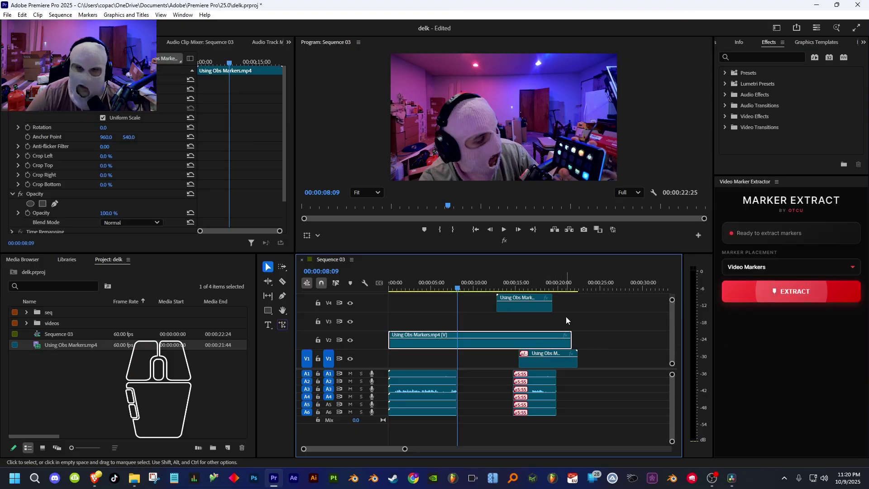
pyautogui.click(769, 294)
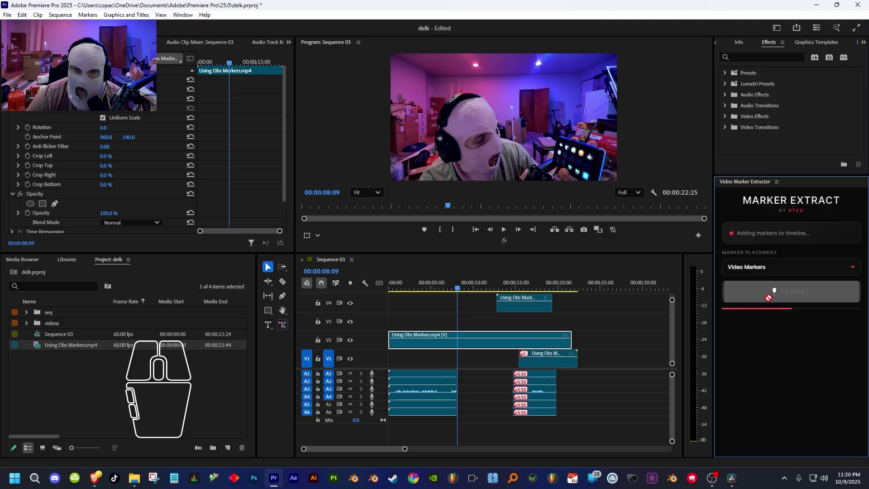
pyautogui.click(516, 302)
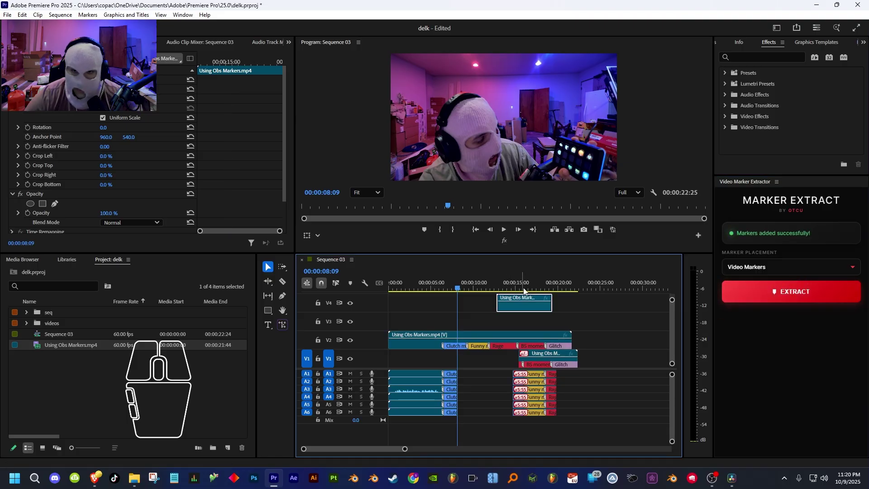
pyautogui.moveTo(552, 303); pyautogui.dragTo(567, 310)
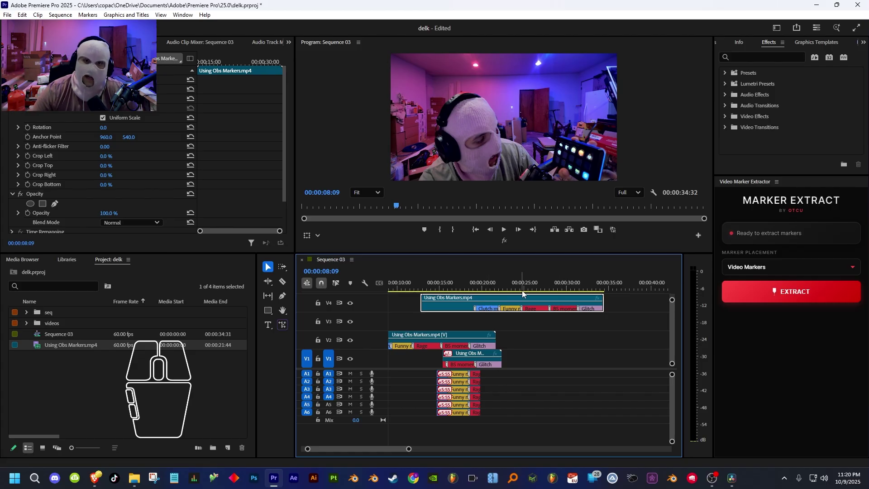
# - Open Using Obs Markers.mp4 in the Source Monitor and compare its markers with those on the V4 clip
pyautogui.hotkey('shift', '2')
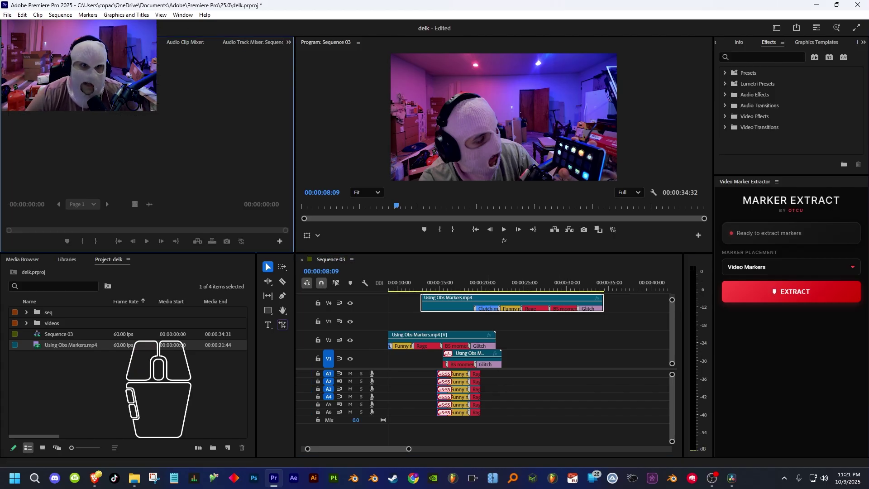
pyautogui.click(315, 294)
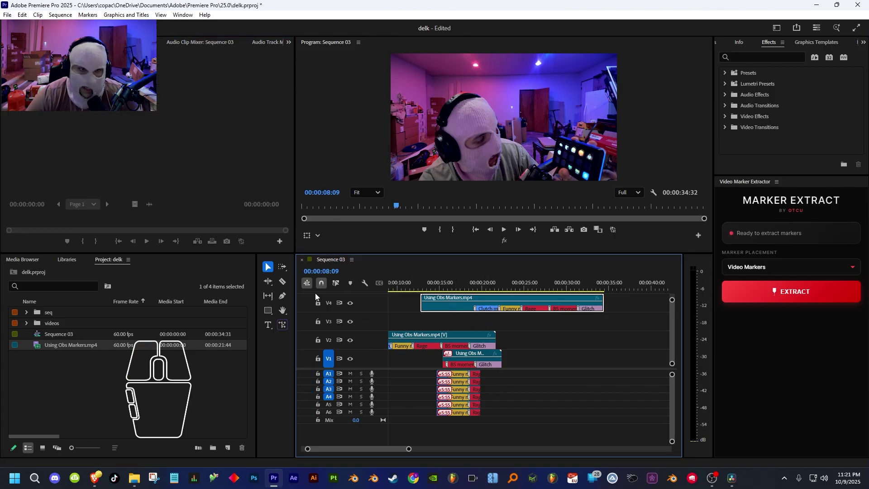
pyautogui.click(74, 338)
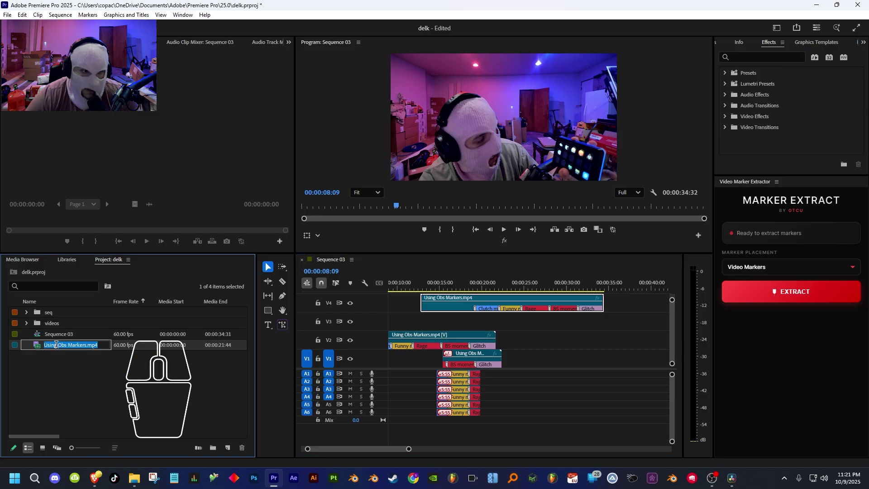
pyautogui.doubleClick(33, 352)
pyautogui.press('Escape')
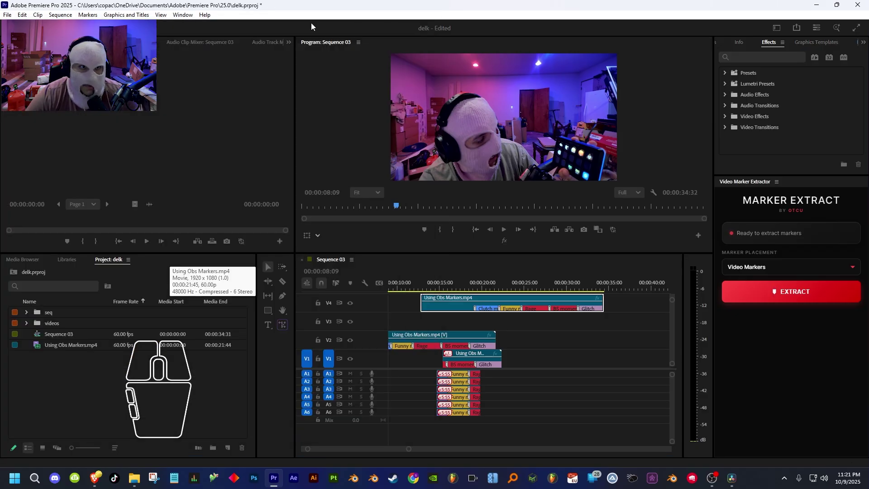
pyautogui.doubleClick(50, 344)
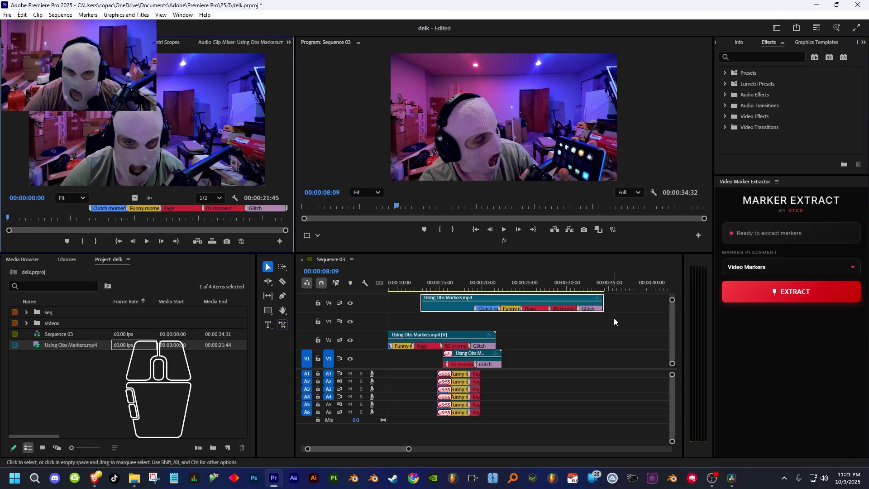
pyautogui.click(475, 299)
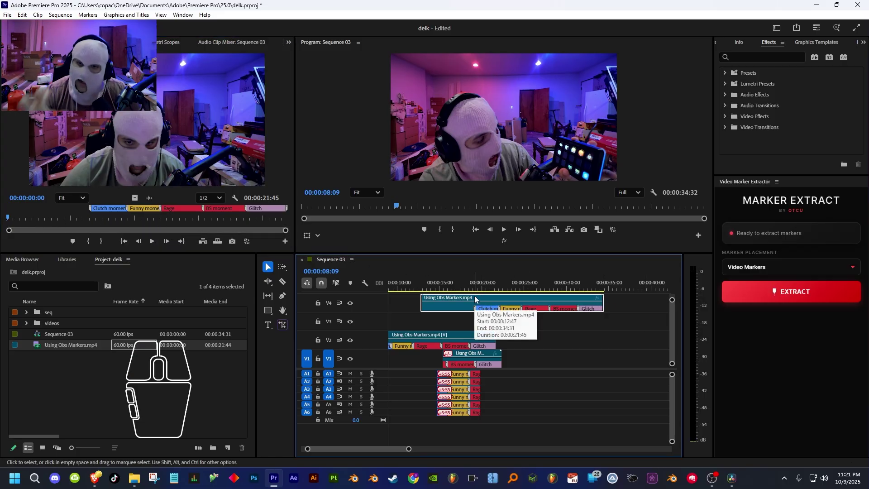
# - Undo the edits to the copied segments back to the single full-length V1 clip, and inspect the markers on its first two audio tracks
pyautogui.moveTo(475, 299); pyautogui.dragTo(502, 300)
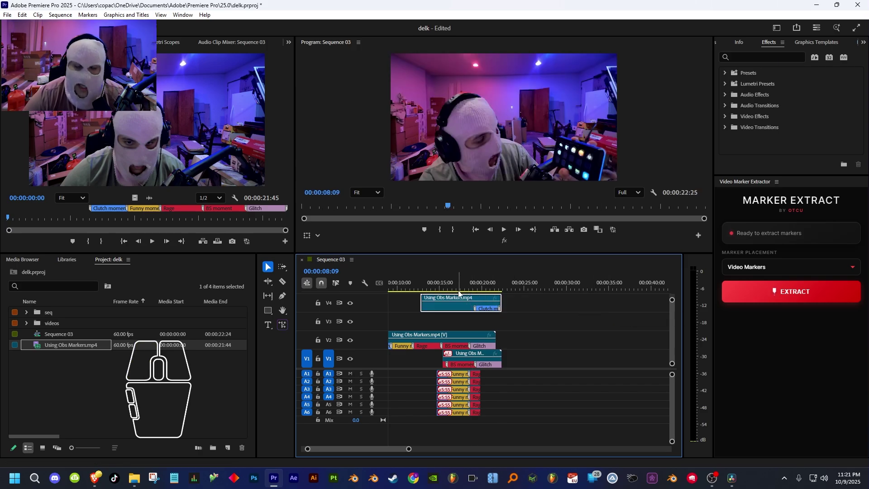
pyautogui.hotkey('ctrl', 'z')
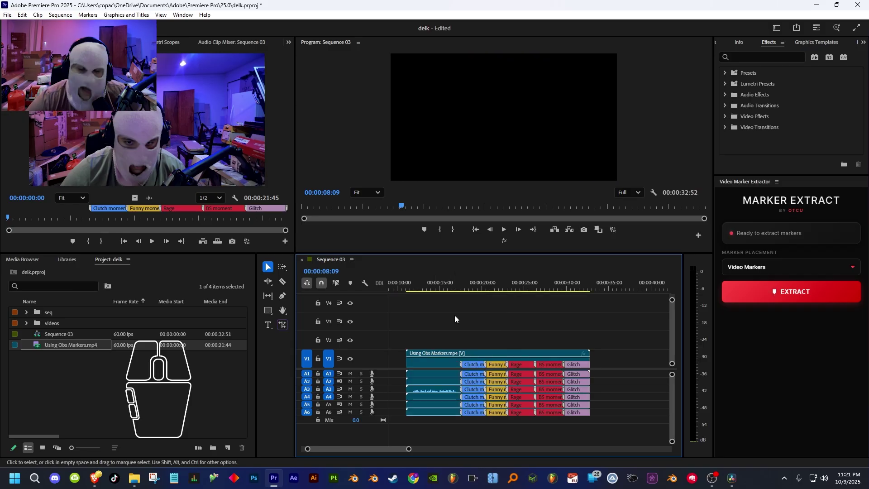
pyautogui.click(447, 377)
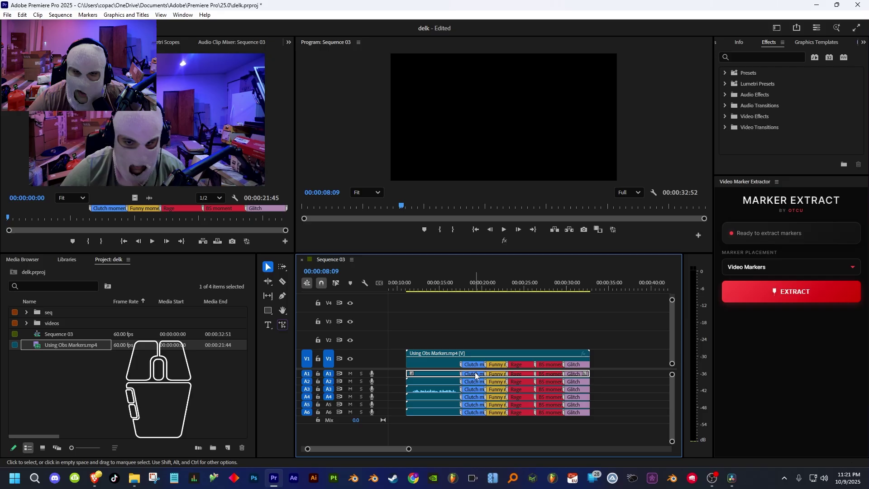
pyautogui.keyDown('shift'); pyautogui.click(497, 383); pyautogui.keyUp('shift')
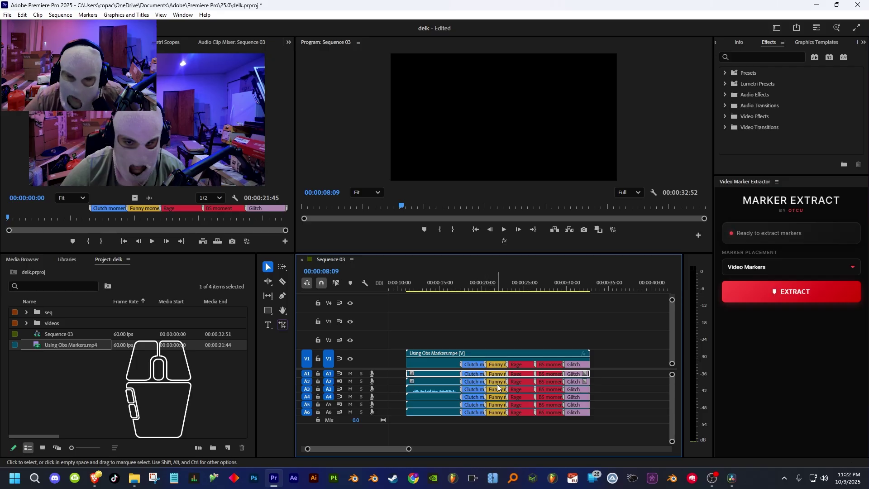
# - Set the marker placement to Timeline Markers and extract the markers from the full V1 clip
pyautogui.click(441, 347)
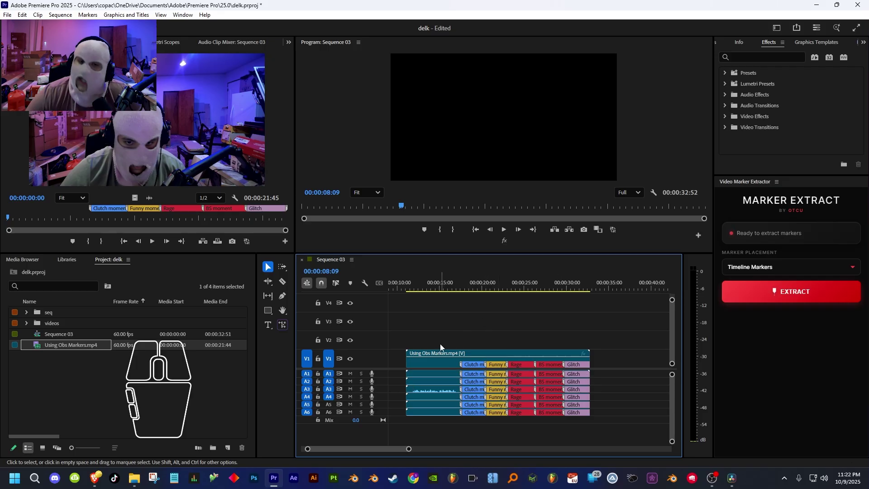
pyautogui.click(426, 356)
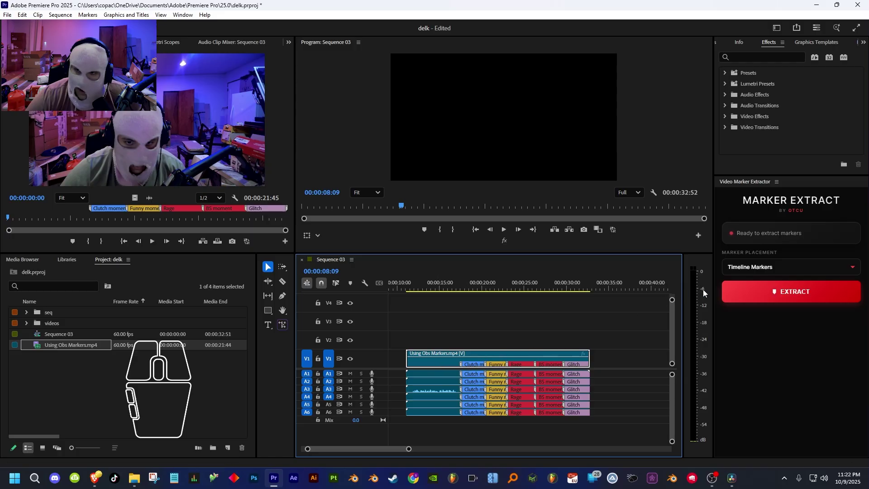
pyautogui.click(789, 291)
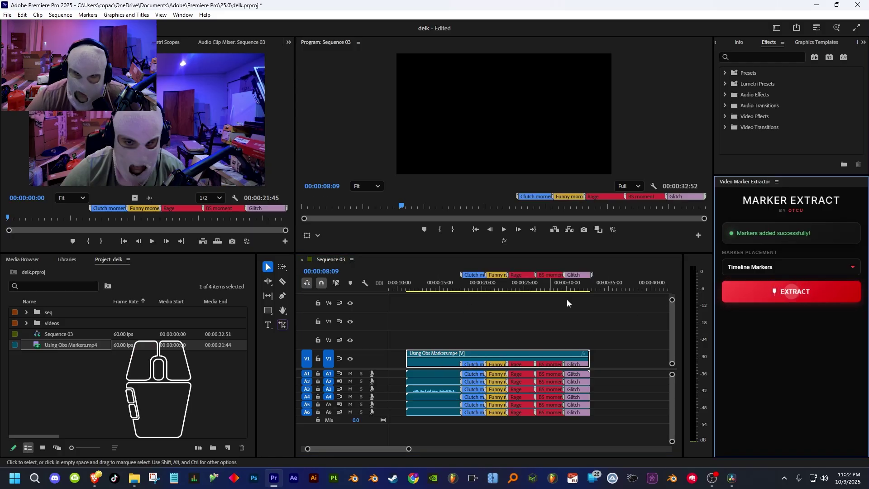
# - Try moving the linked video and audio about 9 seconds later, away from the timeline markers, and undo the move
pyautogui.press('alt')
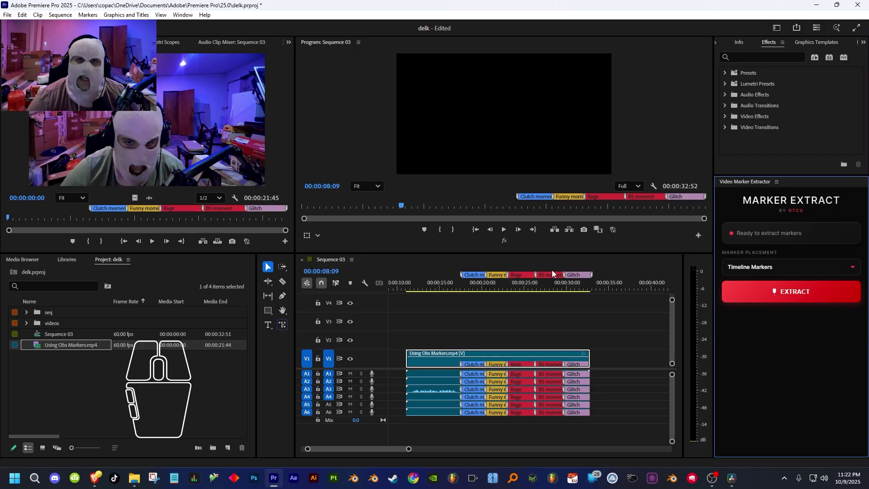
pyautogui.click(498, 338)
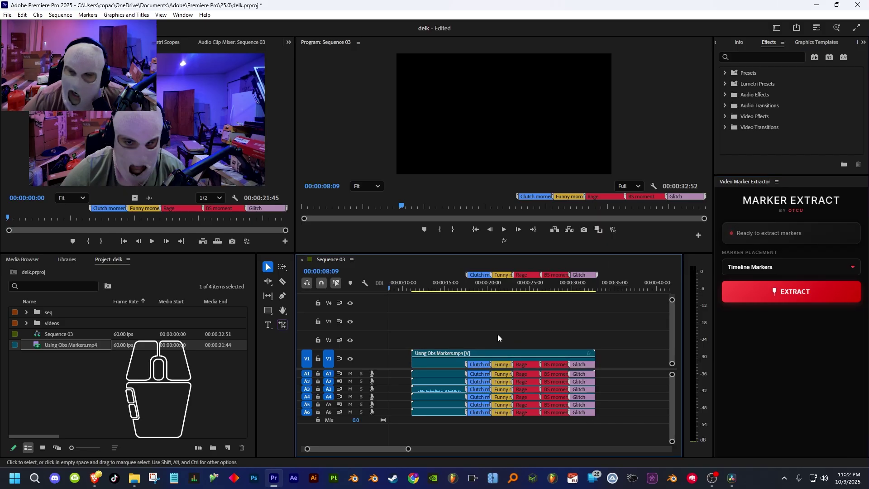
pyautogui.moveTo(431, 366); pyautogui.dragTo(506, 365)
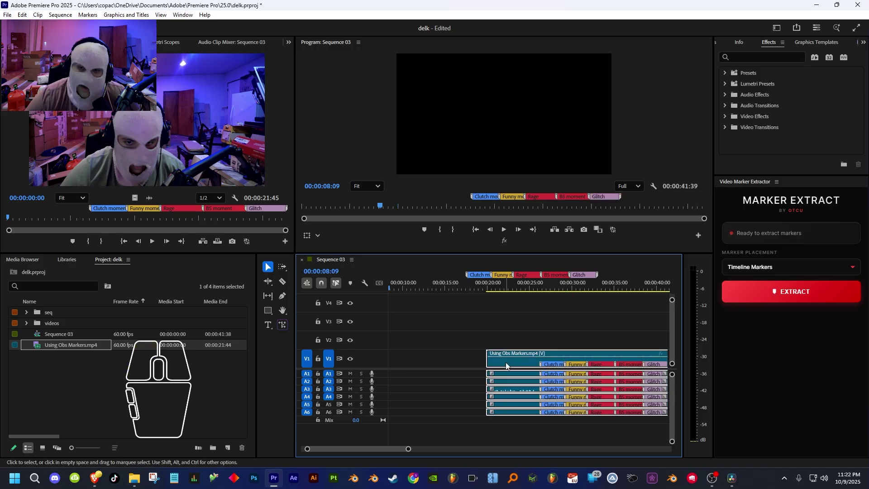
pyautogui.hotkey('ctrl', 'z')
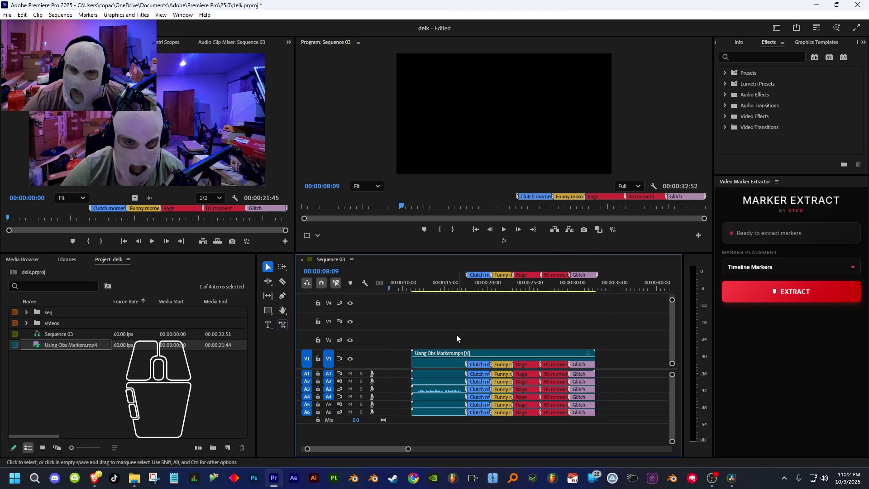
# - Trim the start of the linked clip to the Rage marker and clear all markers from the timeline
pyautogui.moveTo(411, 358); pyautogui.dragTo(514, 357)
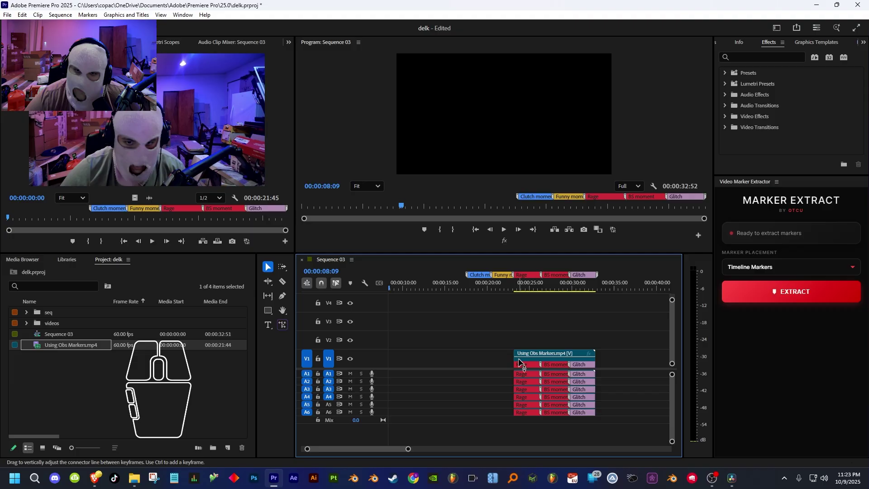
pyautogui.rightClick(488, 286)
pyautogui.click(543, 219)
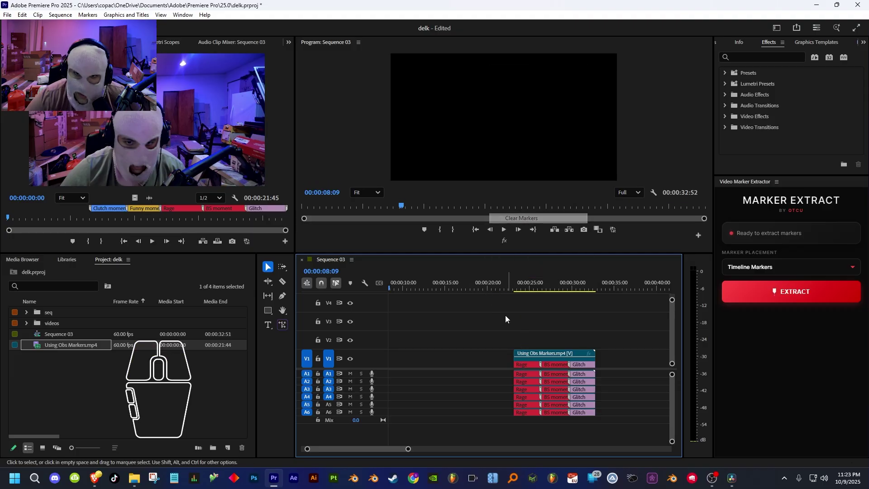
# - Extract Timeline Markers from the trimmed clip and trim its start about one second further into the Rage section
pyautogui.click(795, 294)
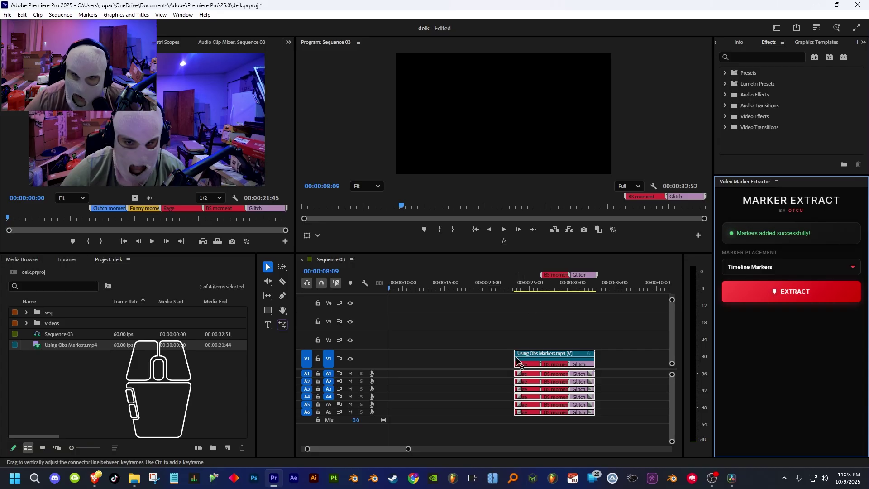
pyautogui.moveTo(516, 361)
pyautogui.mouseDown()
pyautogui.moveTo(482, 361)
pyautogui.moveTo(526, 351)
pyautogui.mouseUp()
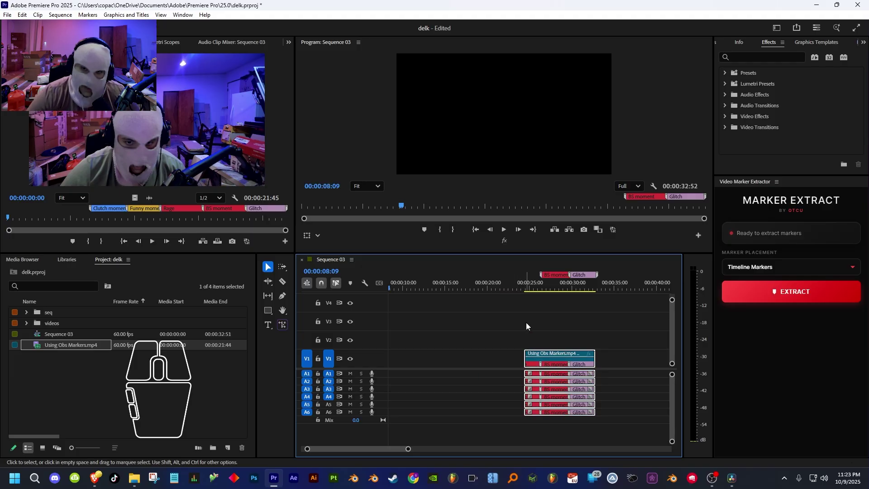
pyautogui.moveTo(548, 276)
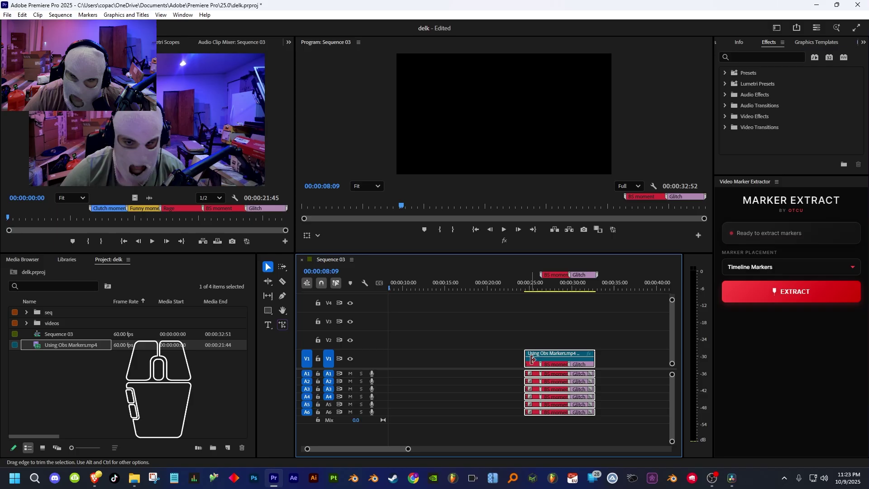
# - Delete the trimmed clip and place Using Obs Markers.mp4 on V1 at the start of Sequence 03
pyautogui.press('Delete')
pyautogui.click(61, 379)
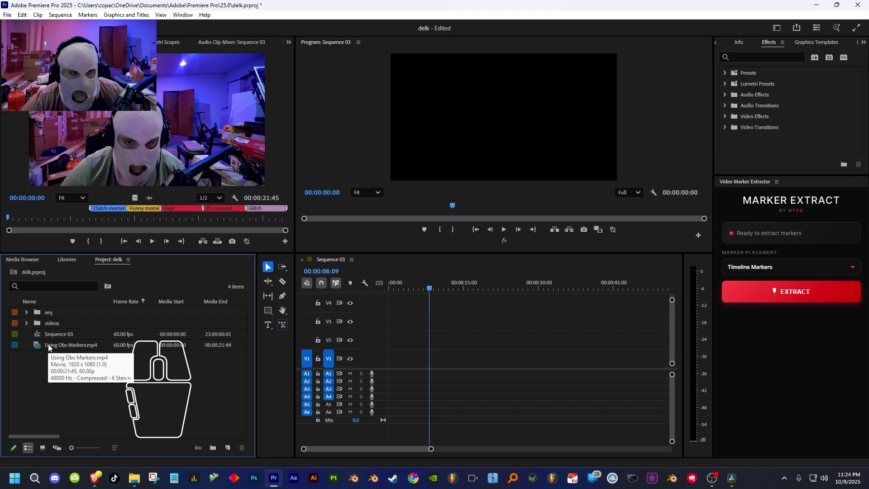
pyautogui.moveTo(50, 348); pyautogui.dragTo(393, 356)
pyautogui.click(419, 355)
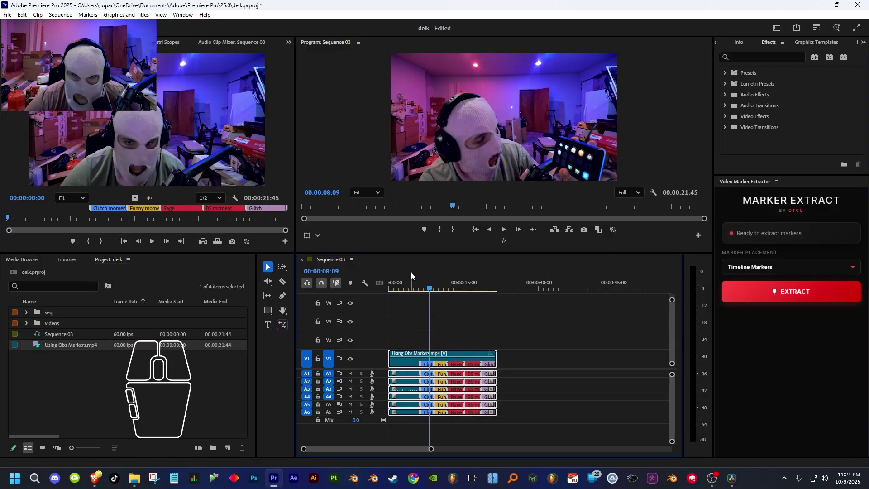
# - Clear all markers from the newly placed Using Obs Markers.mp4 clip
pyautogui.rightClick(410, 288)
pyautogui.click(438, 215)
pyautogui.click(539, 343)
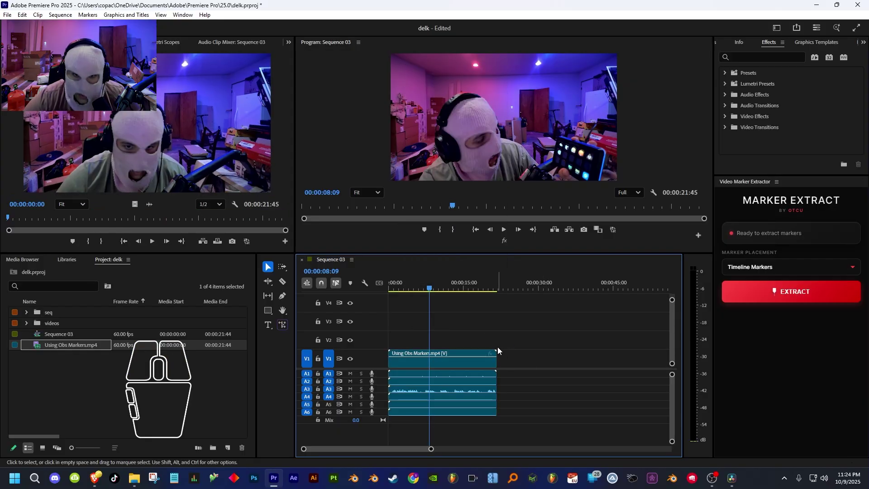
# - Turn off linked selection and nest only the V1 video of Using Obs Markers.mp4 as a sequence named clip
pyautogui.rightClick(425, 360)
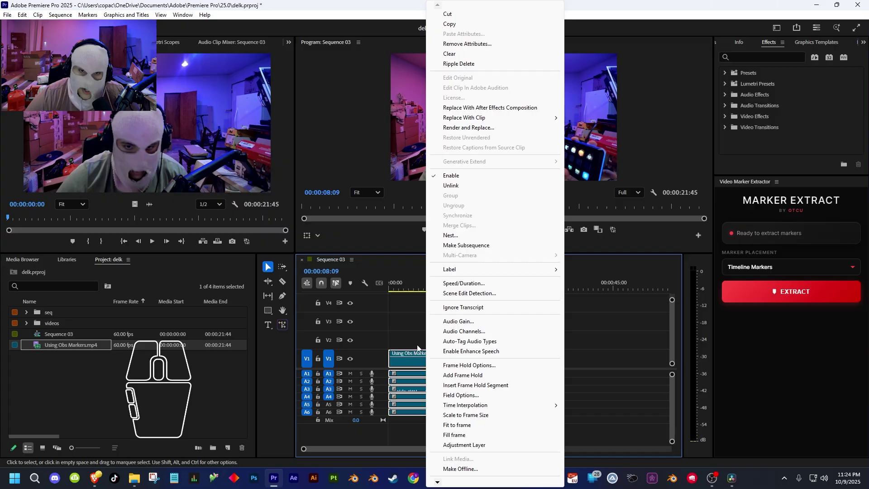
pyautogui.press('Escape')
pyautogui.click(337, 283)
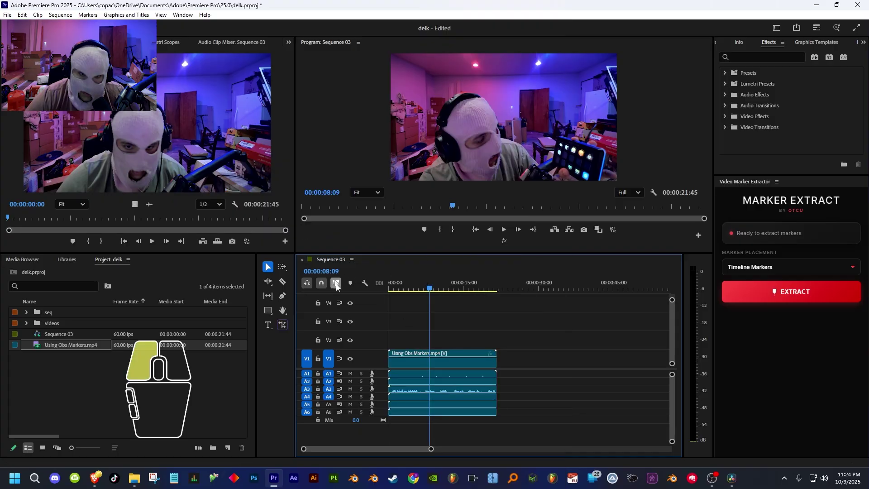
pyautogui.click(416, 358)
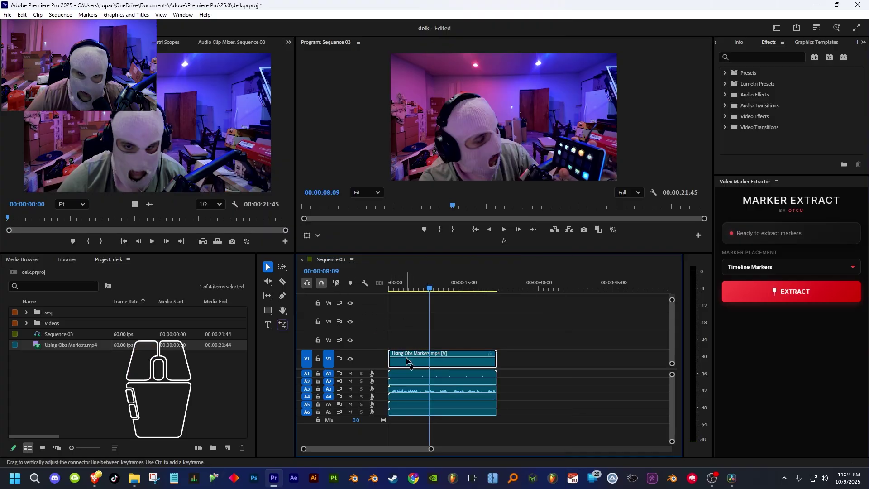
pyautogui.rightClick(409, 360)
pyautogui.click(431, 237)
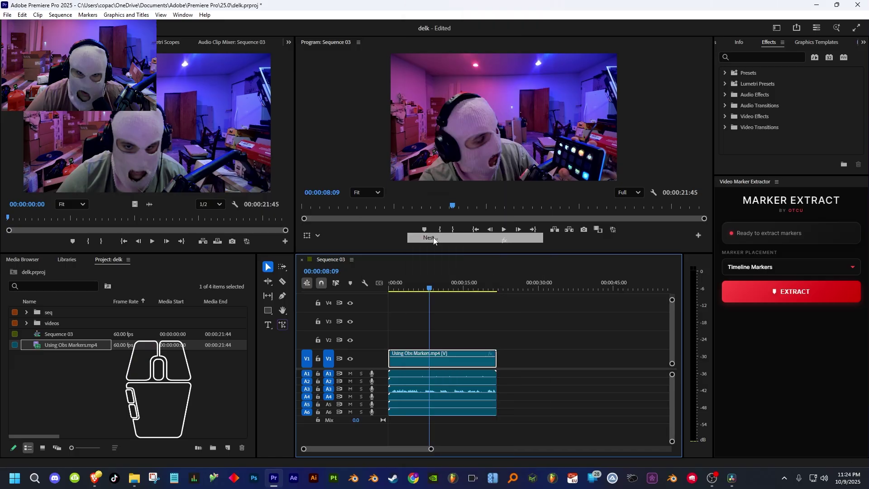
pyautogui.write('clip')
pyautogui.press('Return')
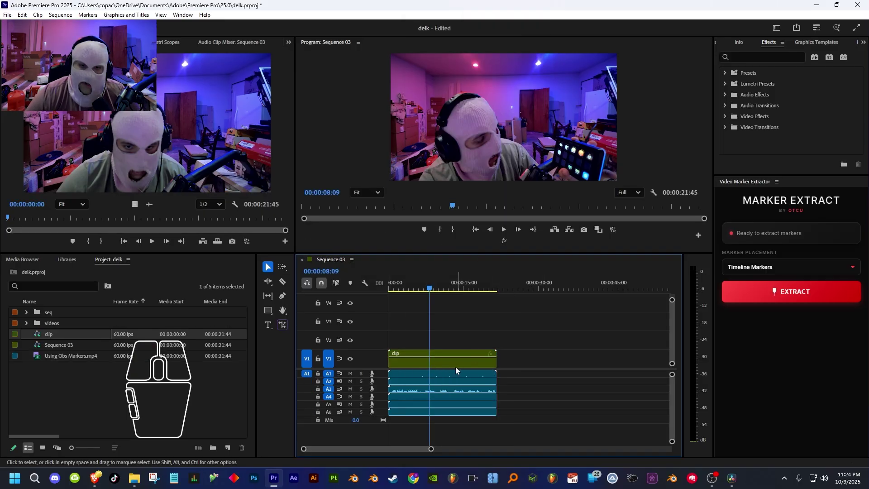
# - Open the nested sequence clip and extract Timeline Markers from the video inside it
pyautogui.doubleClick(430, 363)
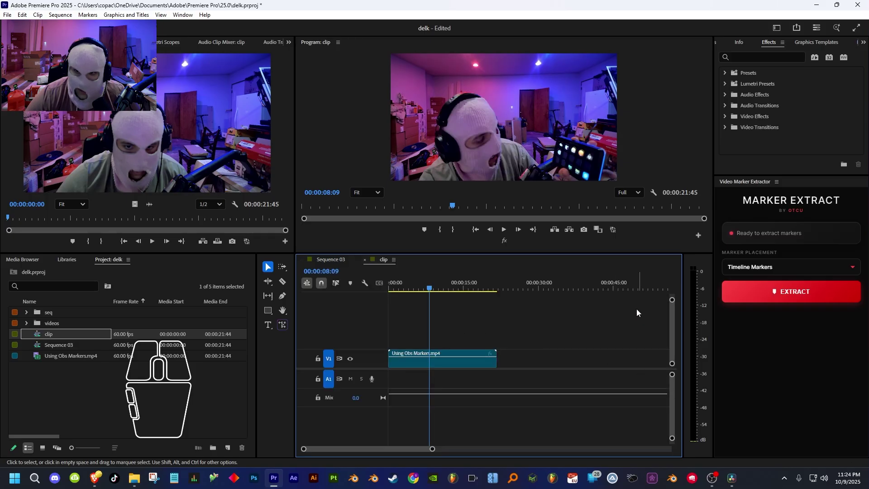
pyautogui.click(435, 361)
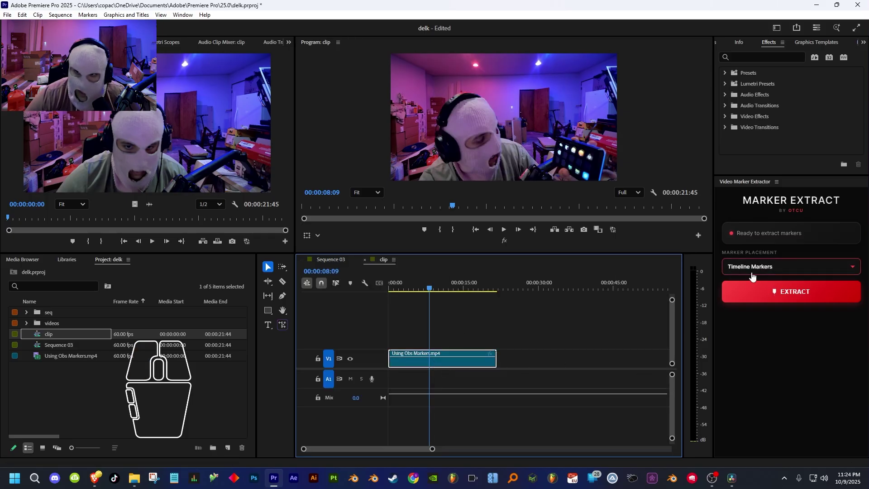
pyautogui.click(847, 292)
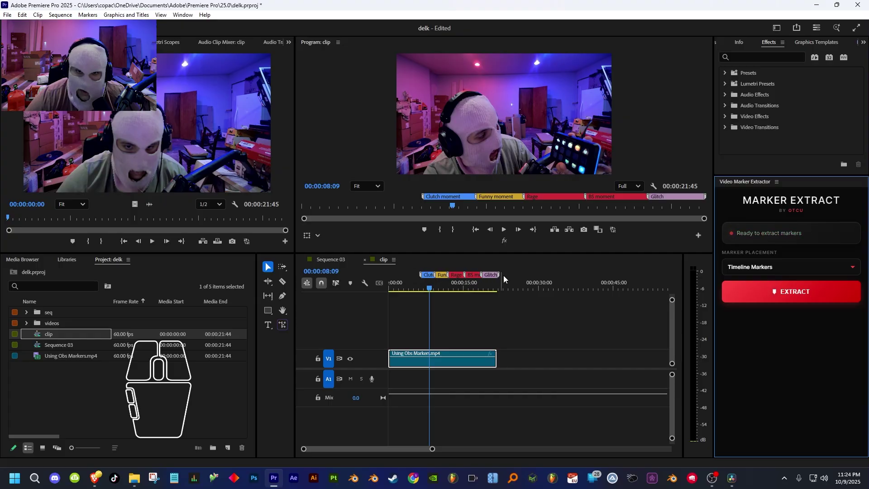
# - Return to Sequence 03, examine the markers on the nested clip, and open the marker placement options
pyautogui.click(326, 259)
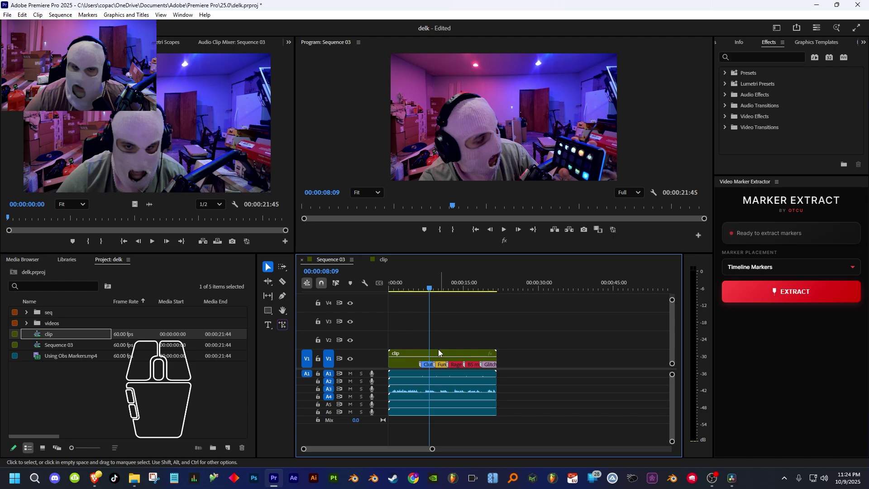
pyautogui.click(414, 363)
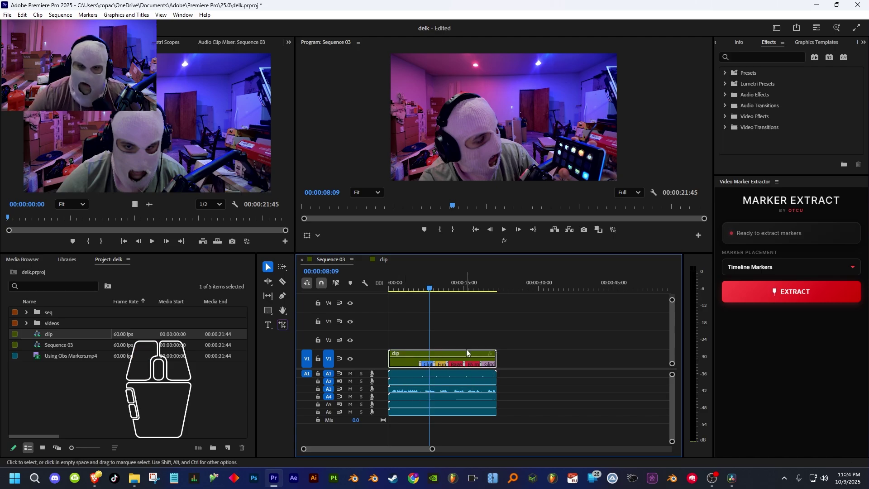
pyautogui.click(830, 267)
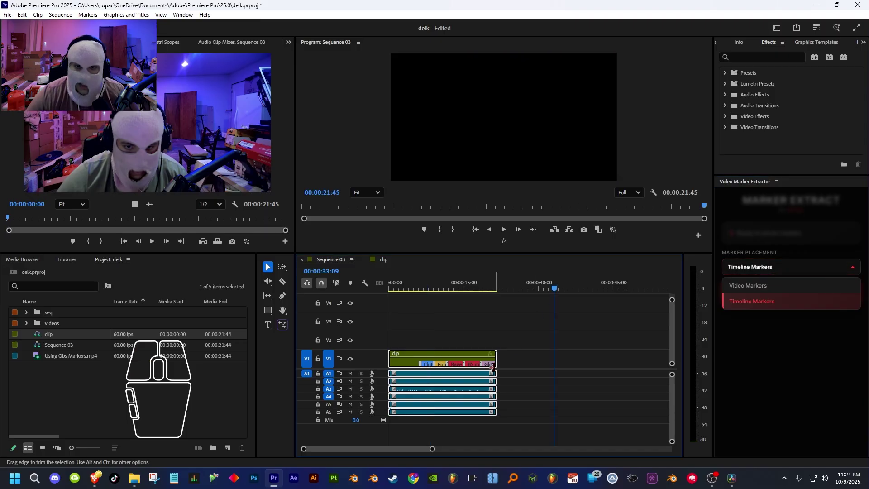
pyautogui.scroll(5, 443, 384)
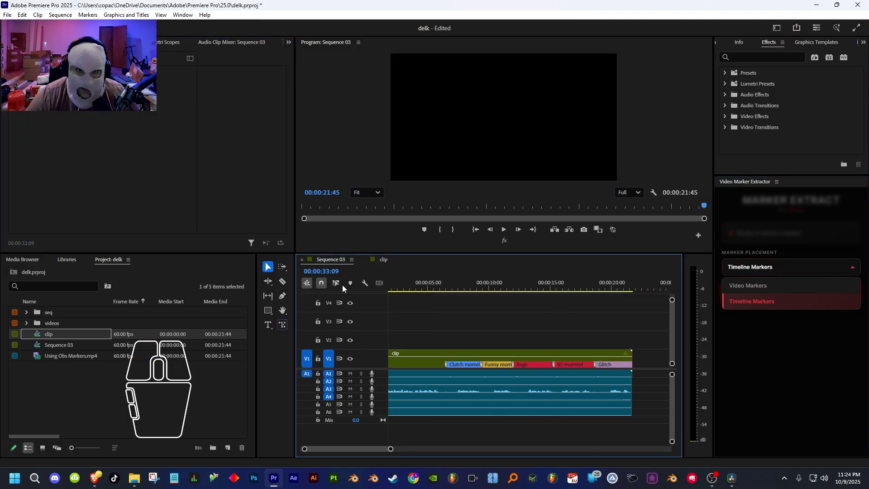
pyautogui.scroll(-4, 500, 346)
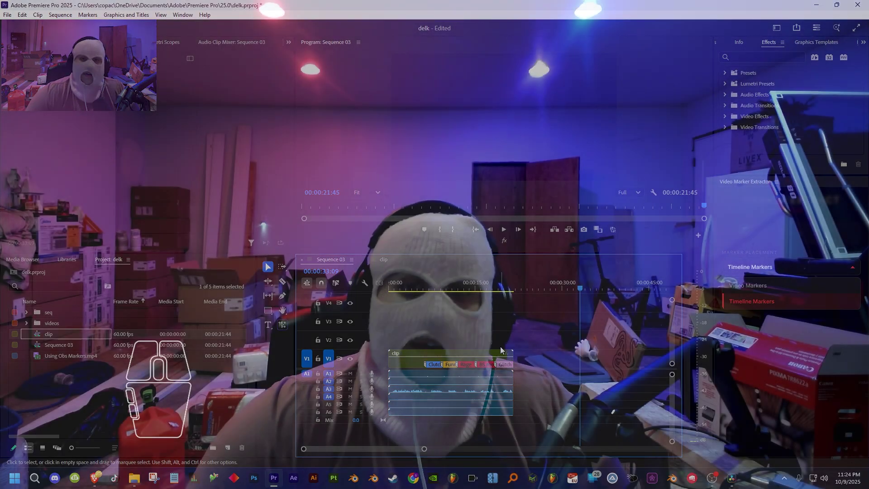